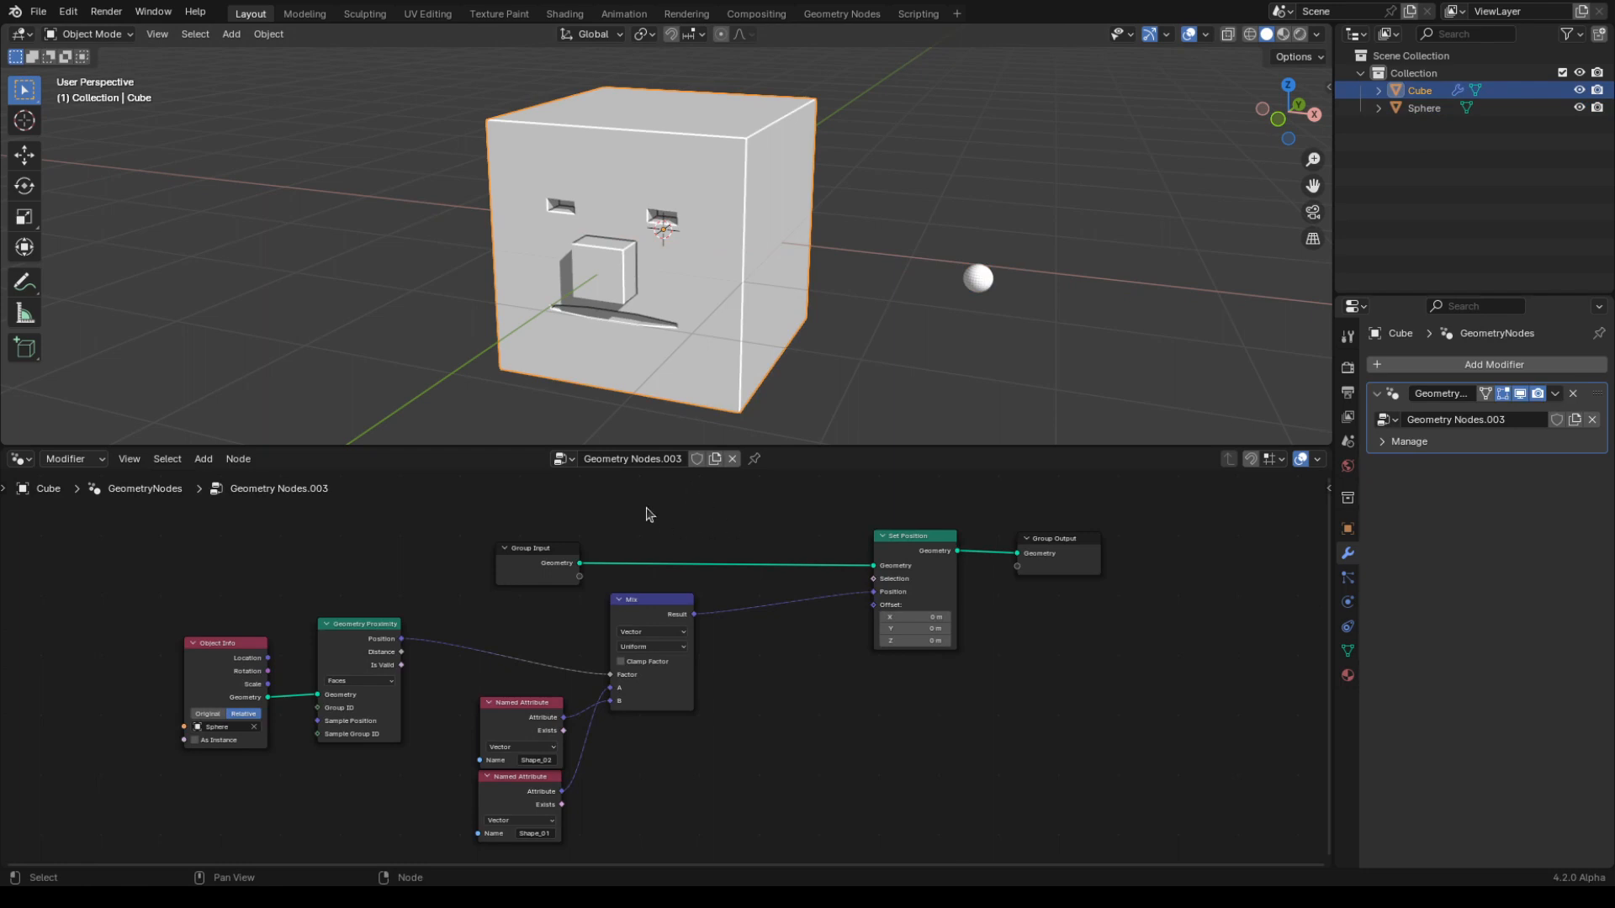
- Unlink the Mix result from Set Position's Position input and detach the Set Position node from the Group Input–Group Output connection
{"action": "scroll", "coordinate": [739, 649], "scroll_direction": "right", "scroll_amount": 2}
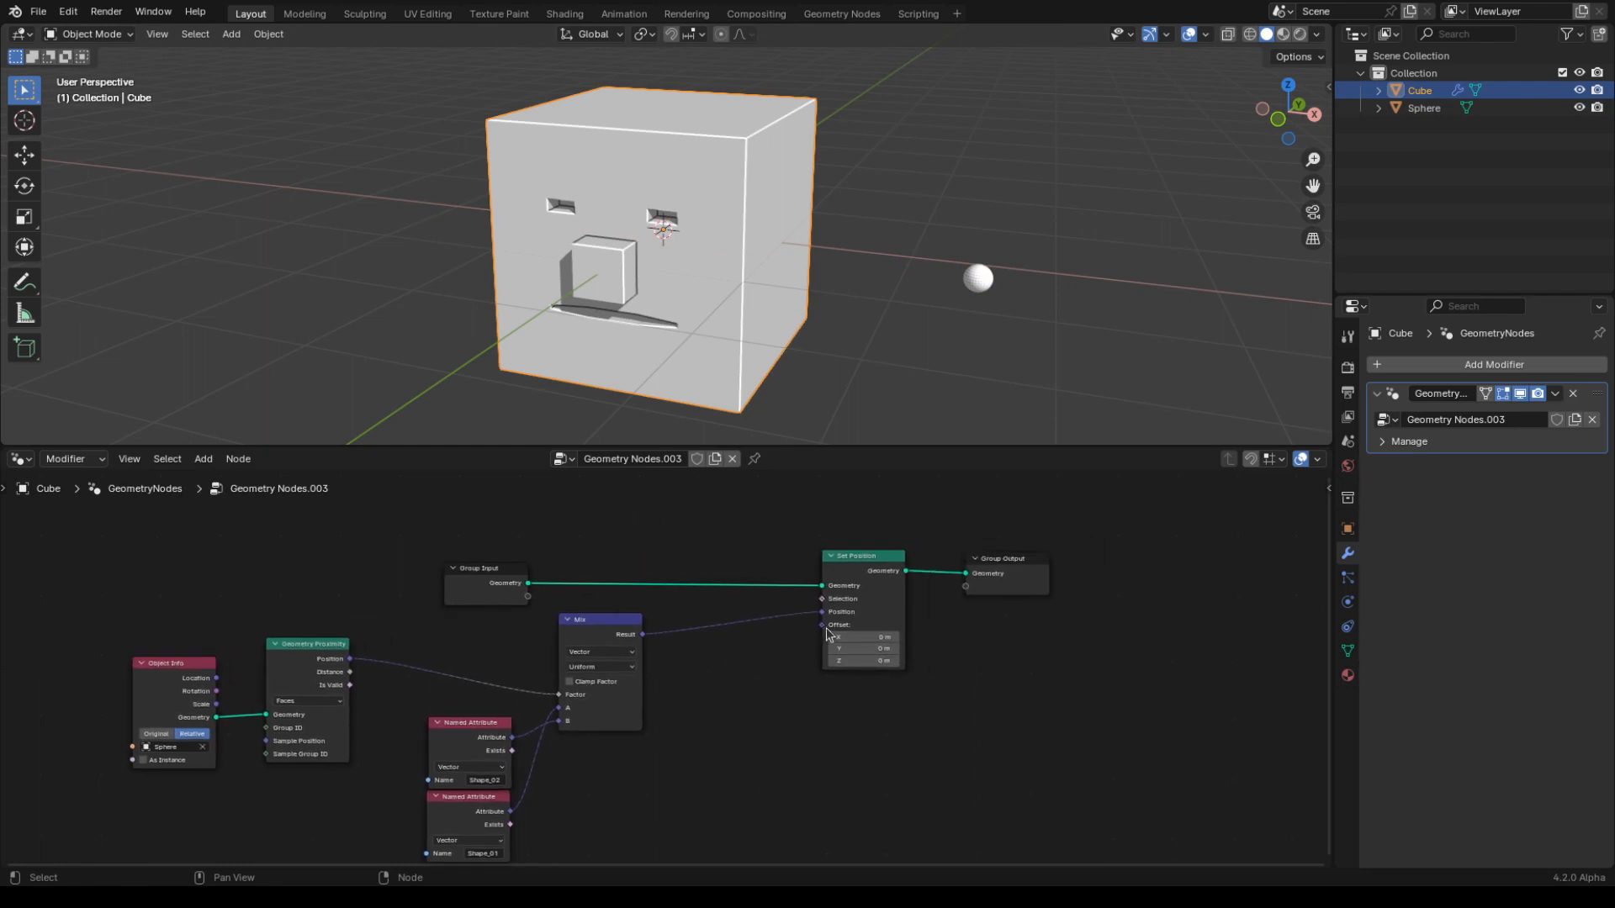
{"action": "left_click_drag", "start_coordinate": [820, 620], "coordinate": [728, 671]}
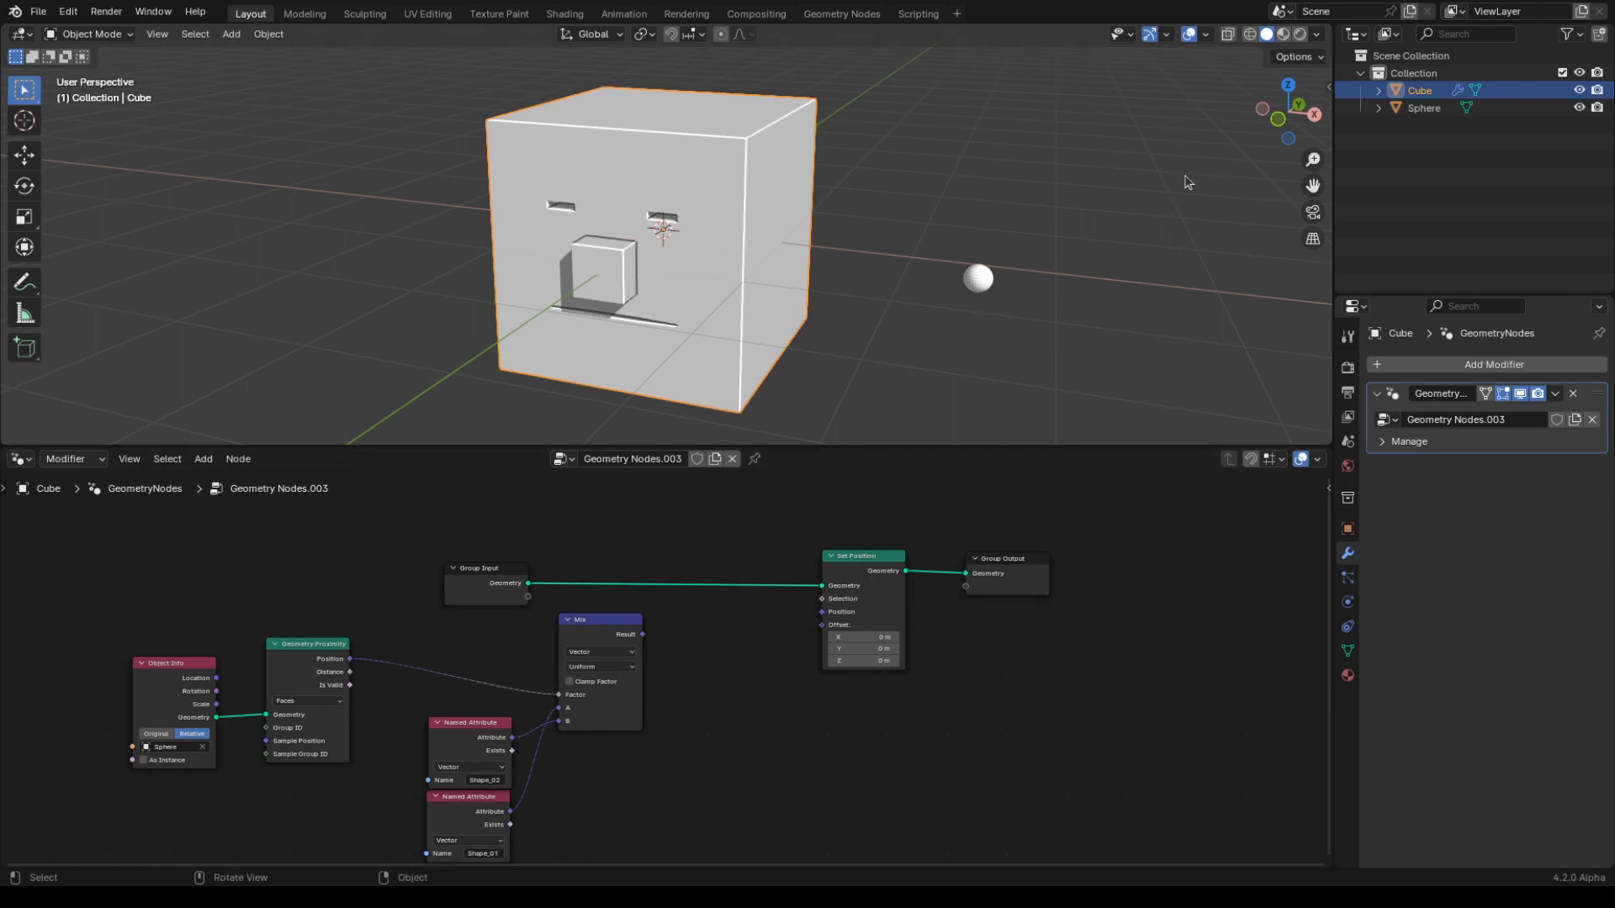
{"action": "key", "text": "n"}
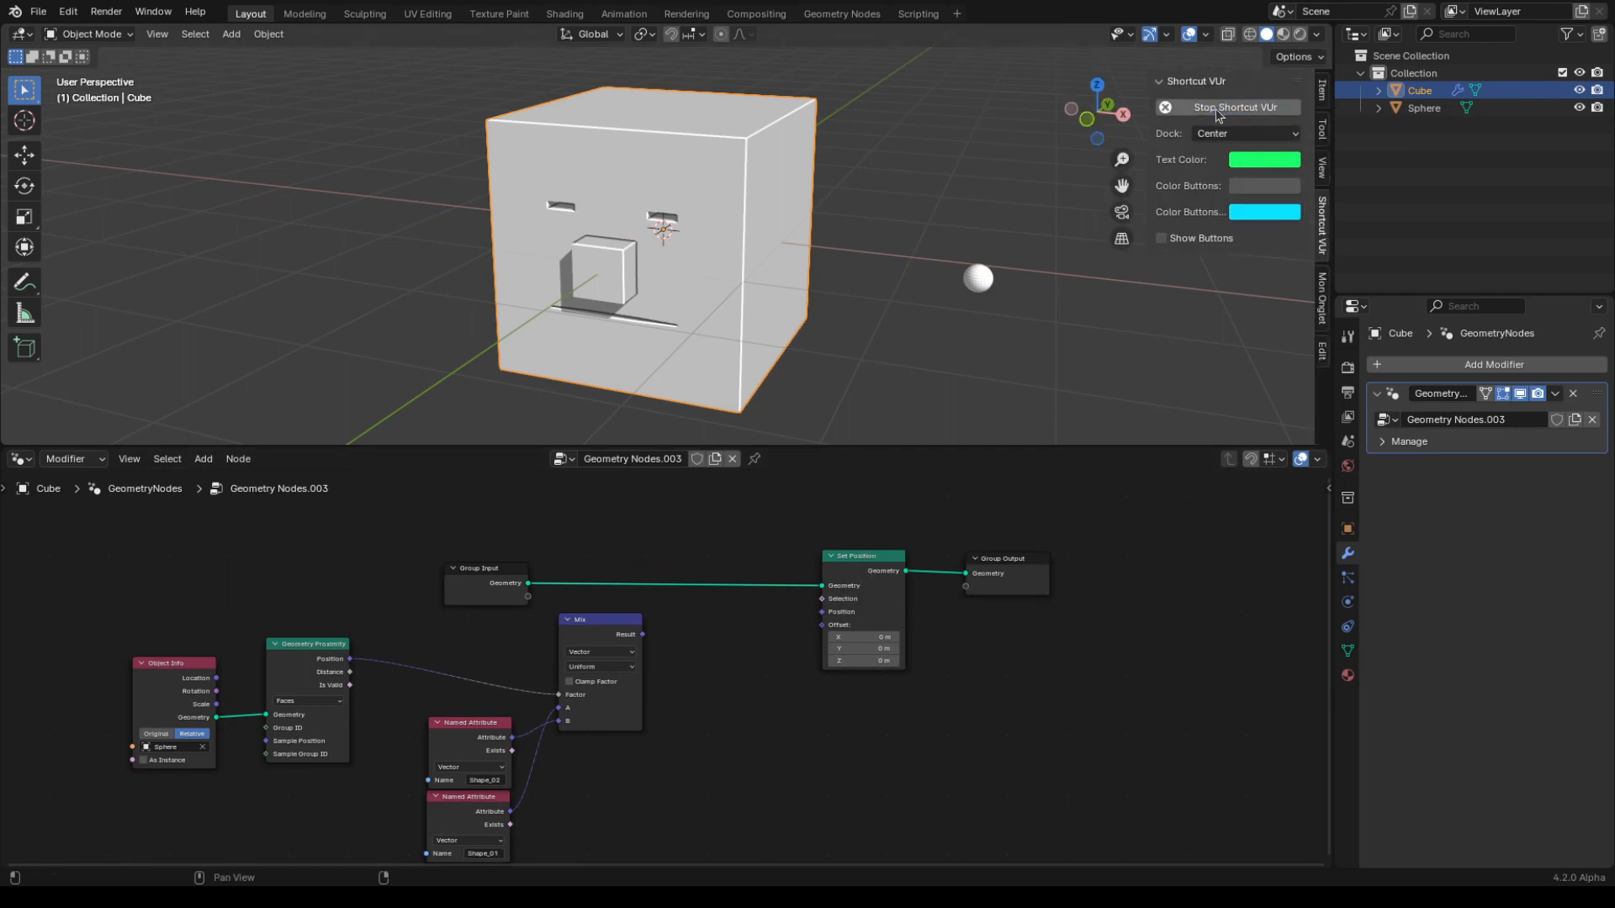
{"action": "key", "text": "n"}
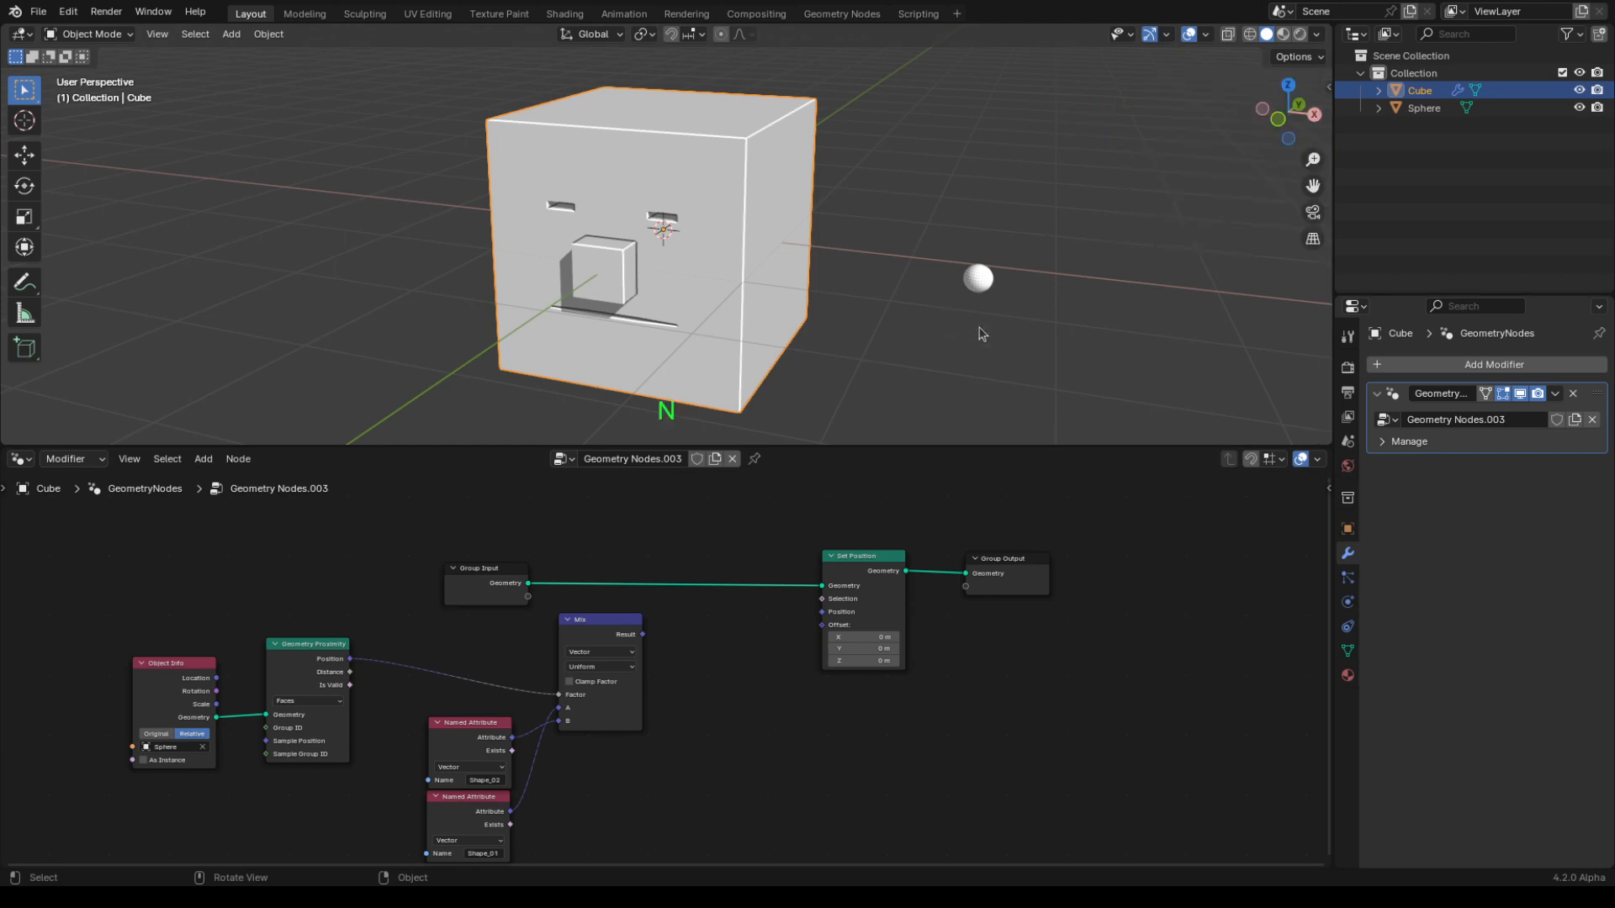
{"action": "left_click", "coordinate": [854, 580]}
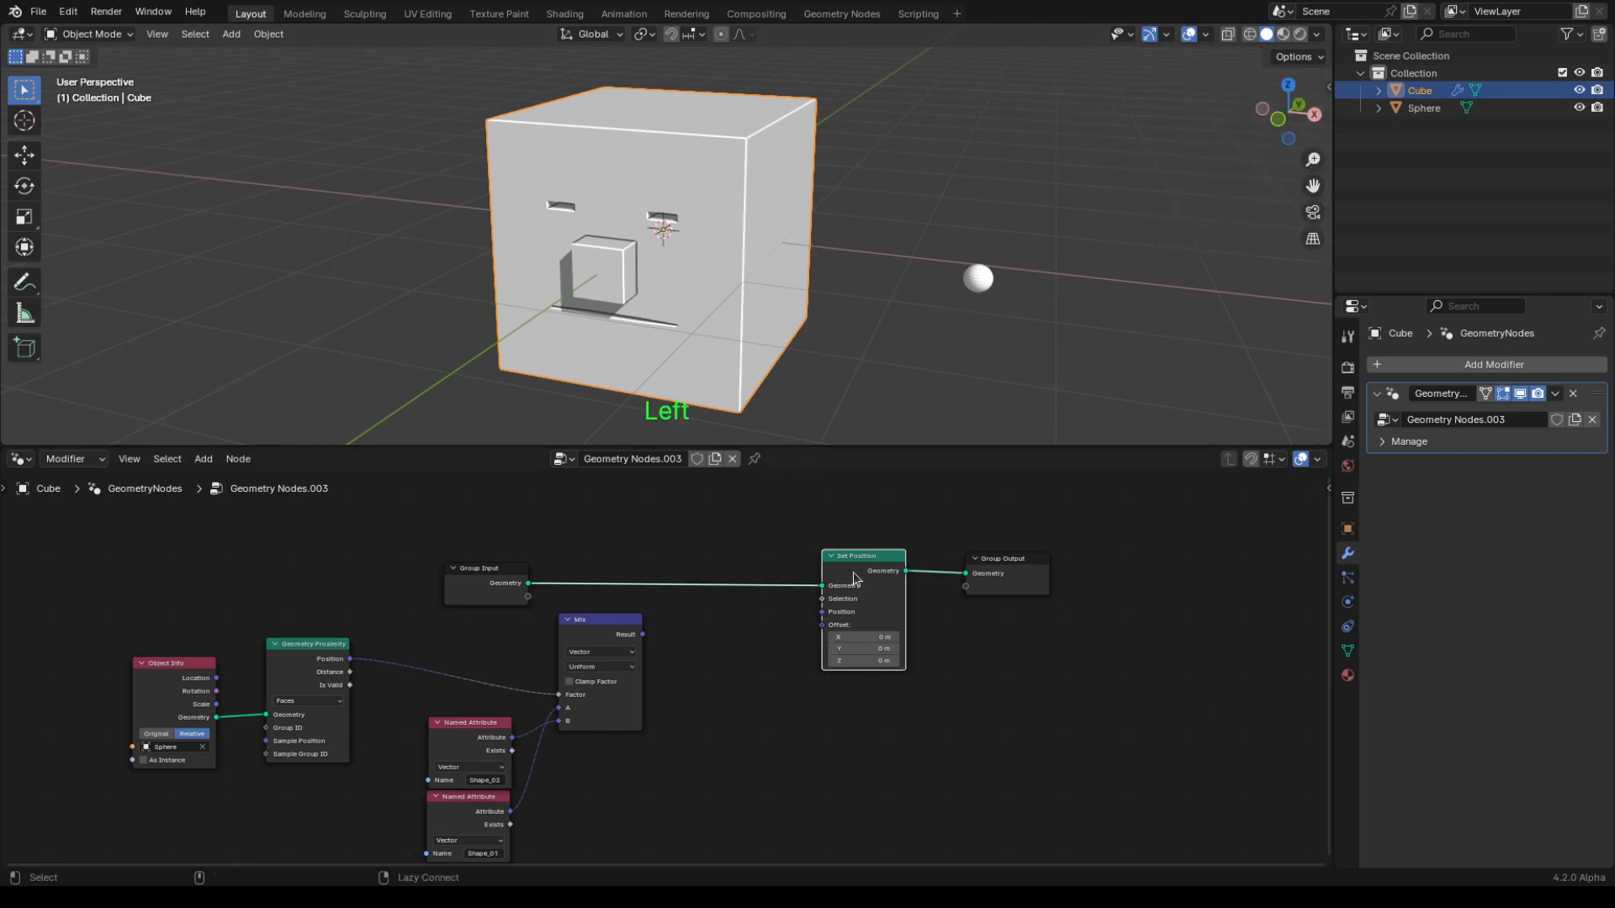
{"action": "left_click_drag", "start_coordinate": [859, 570], "coordinate": [775, 653], "text": "alt"}
{"action": "middle_click_drag", "start_coordinate": [884, 678], "coordinate": [866, 630]}
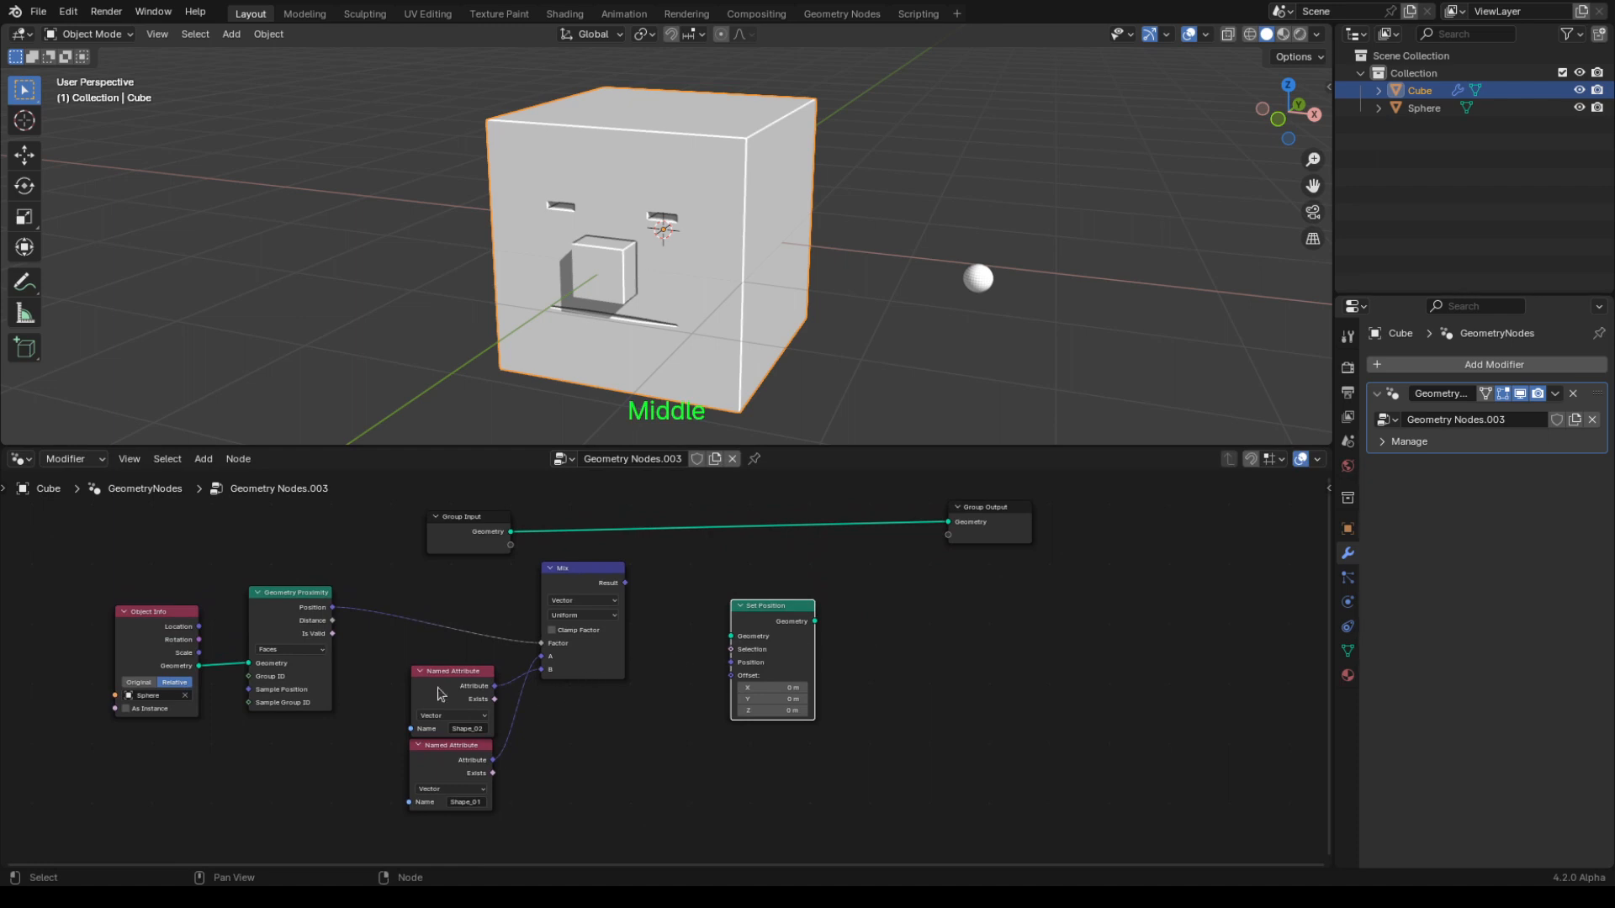
- Add a Position node beside the Group Output and connect it to a new Group Output socket
{"action": "key", "text": "shift+a"}
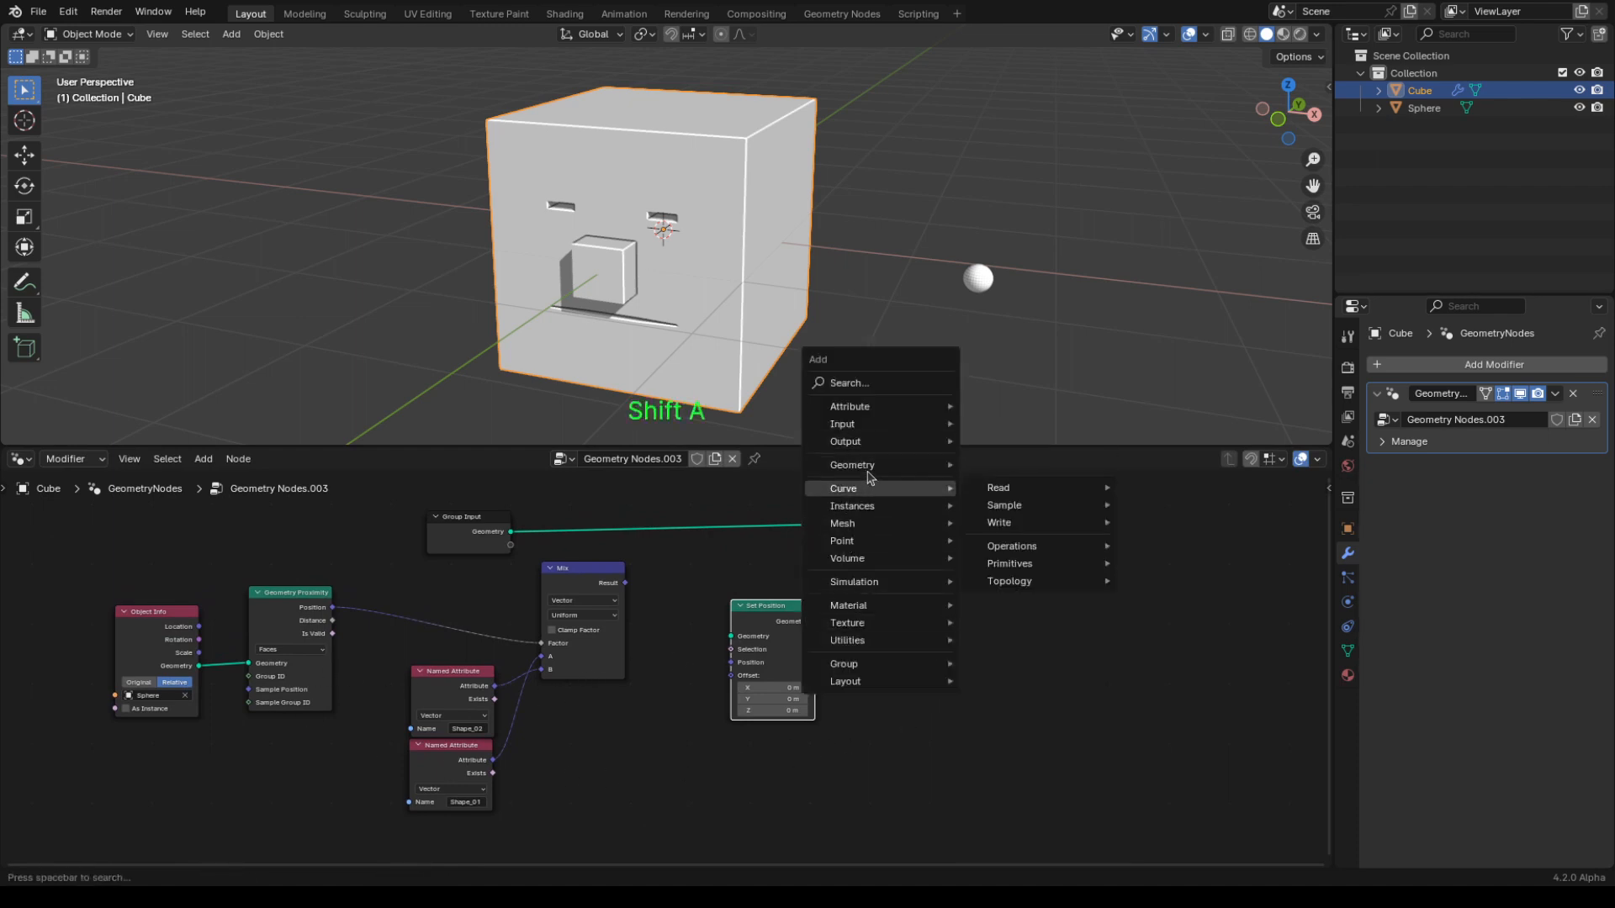
{"action": "mouse_move", "coordinate": [871, 469]}
{"action": "mouse_move", "coordinate": [1018, 465]}
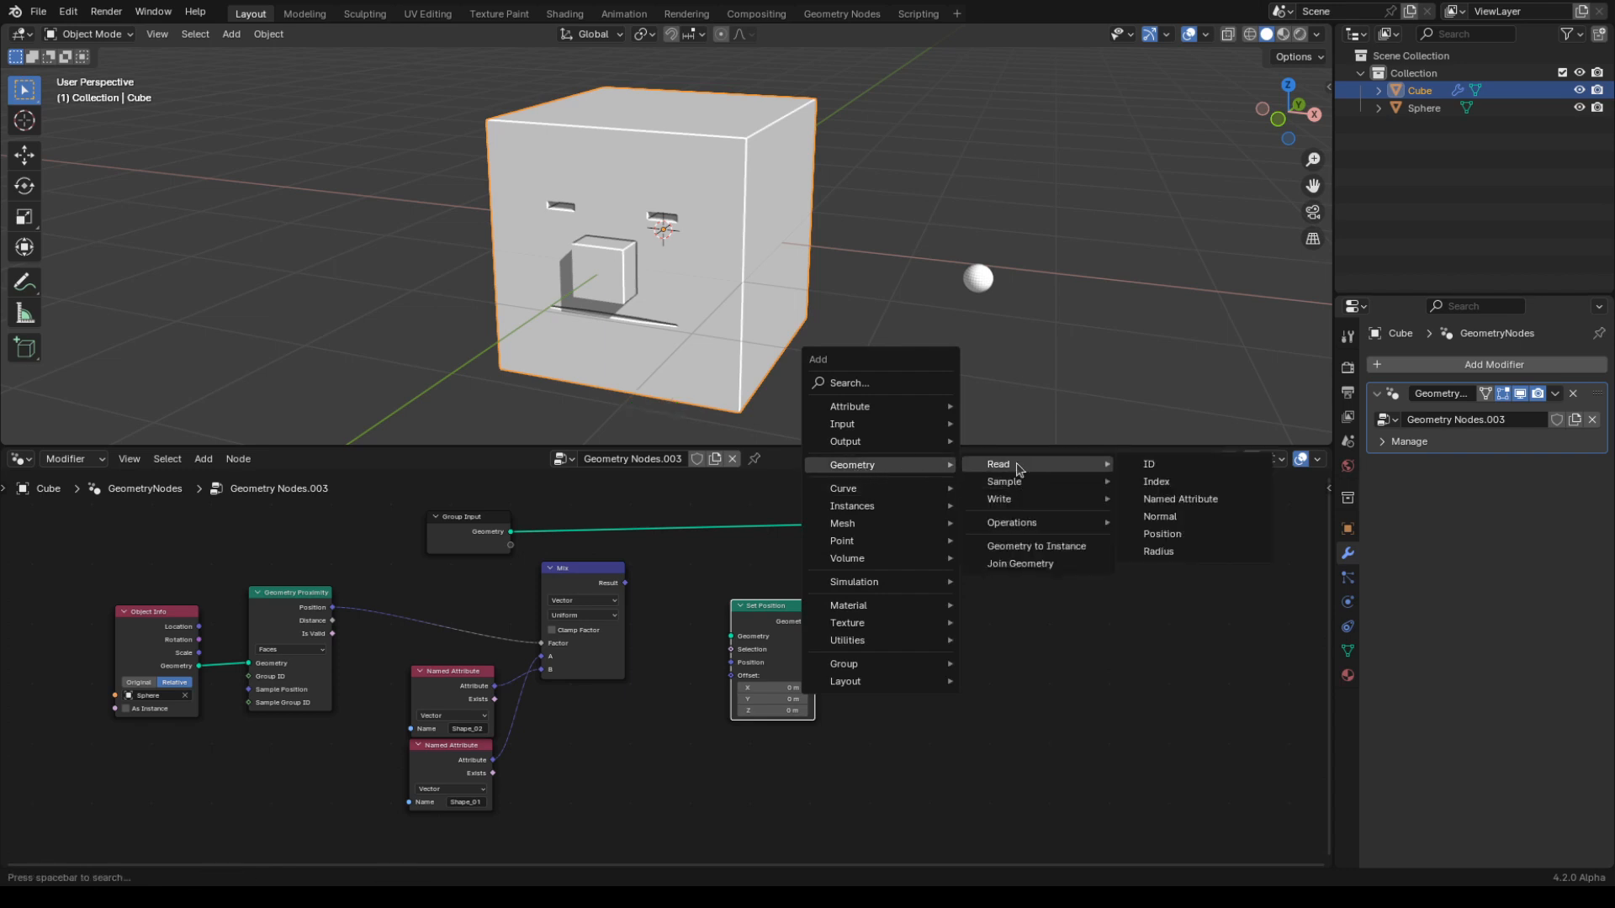
{"action": "left_click", "coordinate": [1163, 534]}
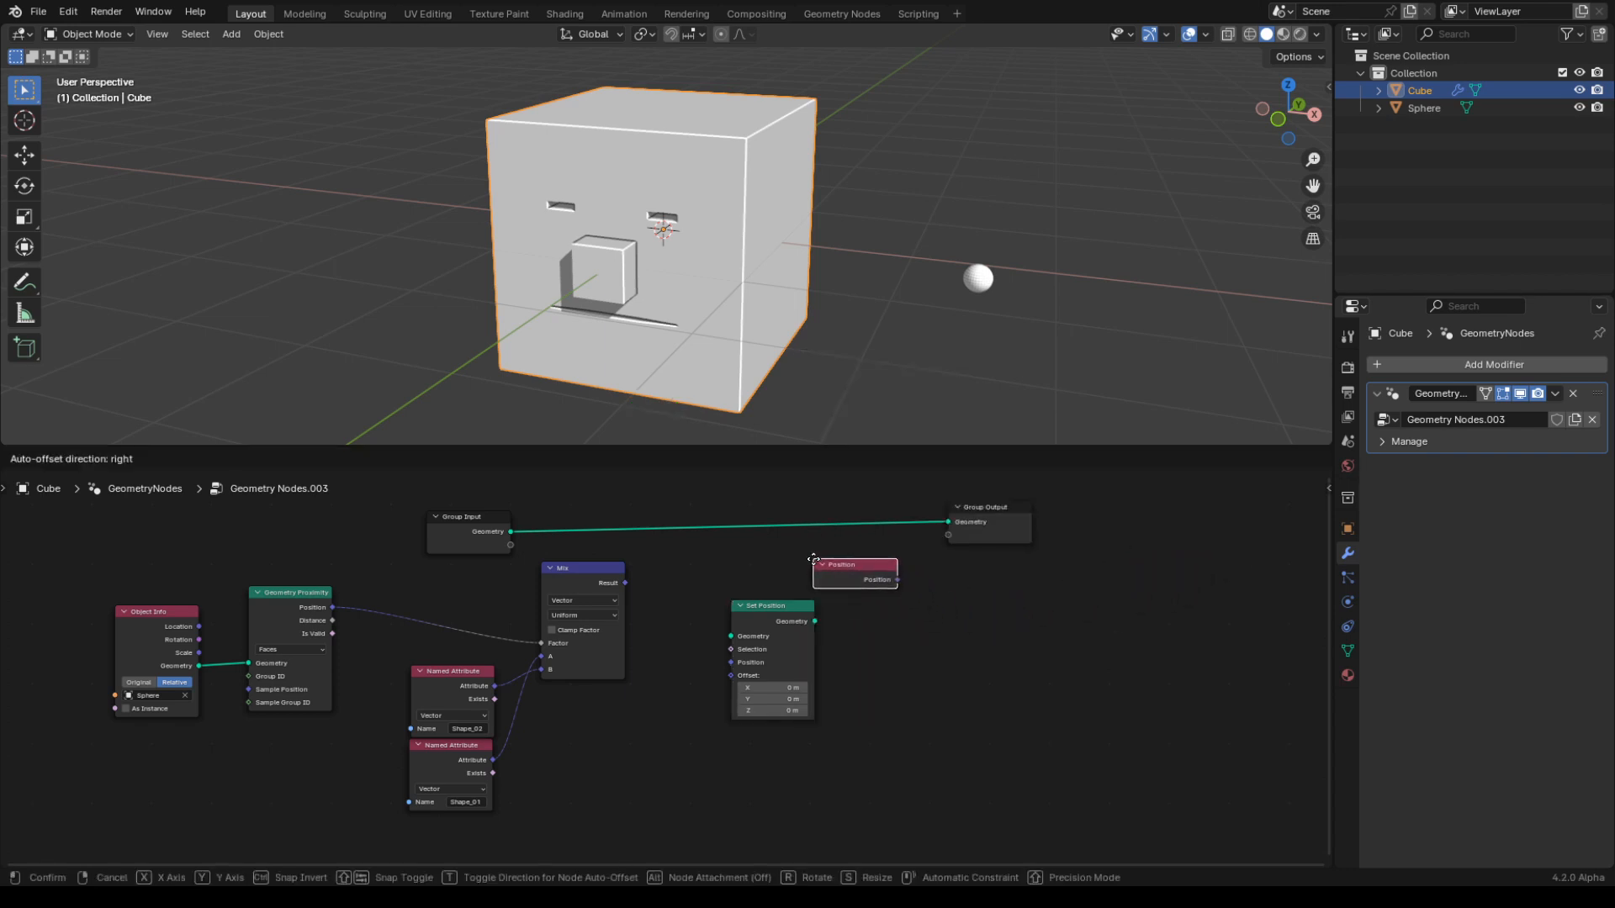
{"action": "left_click", "coordinate": [811, 565]}
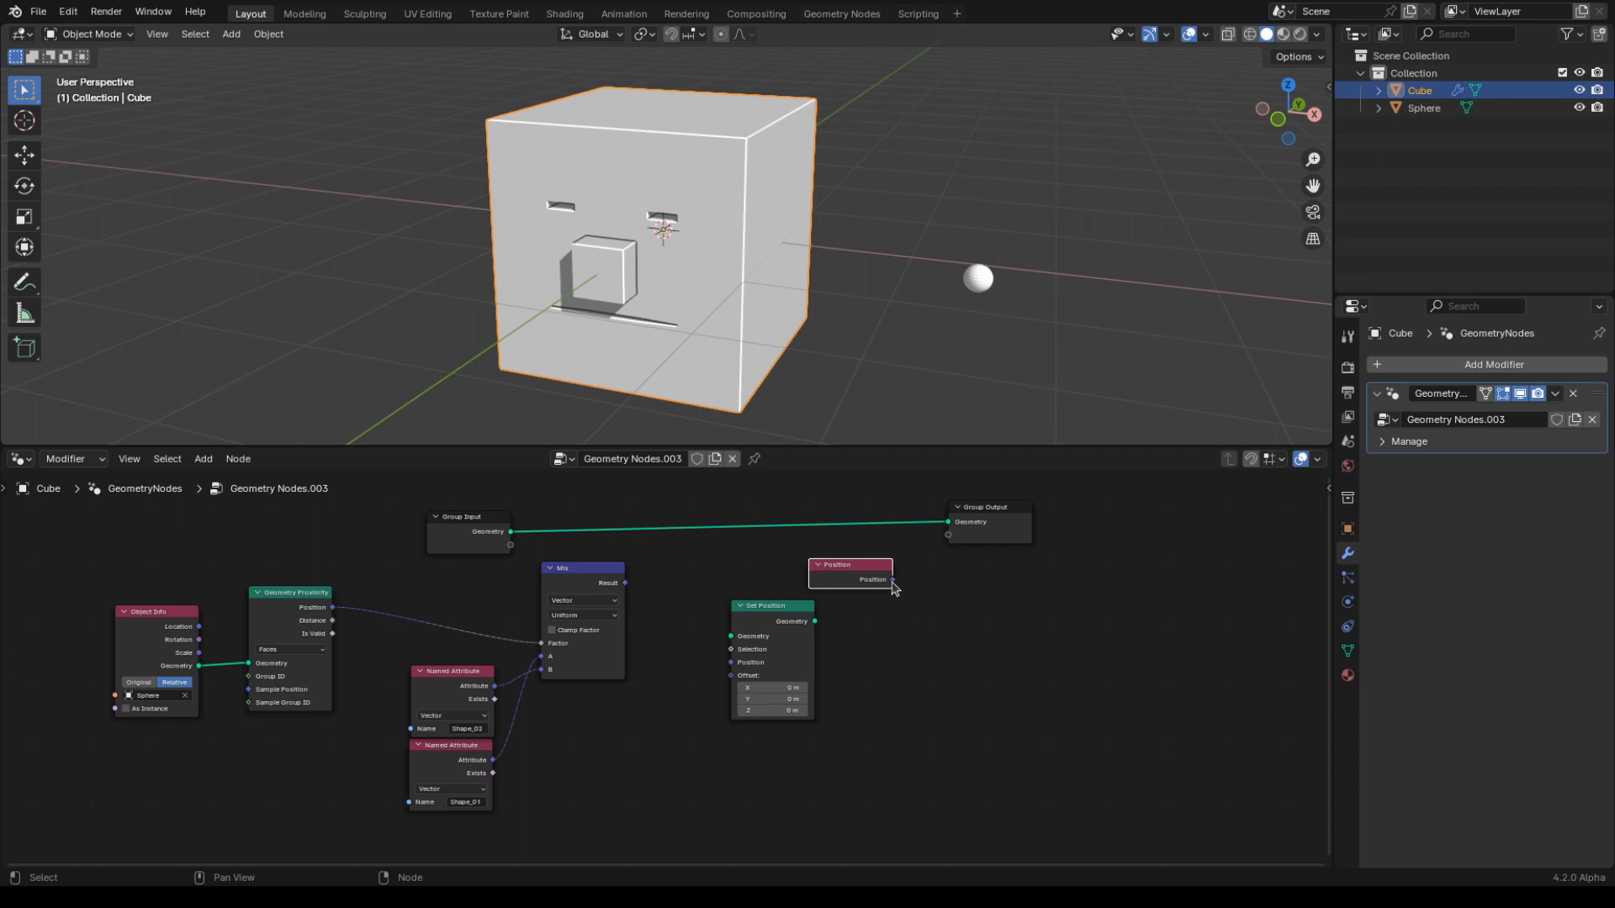
{"action": "left_click_drag", "start_coordinate": [893, 581], "coordinate": [948, 535]}
- In Edit Mode, move the front face of the cube's nose outward by about 1.48 m along negative Y
{"action": "mouse_move", "coordinate": [824, 276]}
{"action": "middle_mouse_down"}
{"action": "mouse_move", "coordinate": [780, 285]}
{"action": "mouse_move", "coordinate": [807, 280]}
{"action": "middle_mouse_up"}
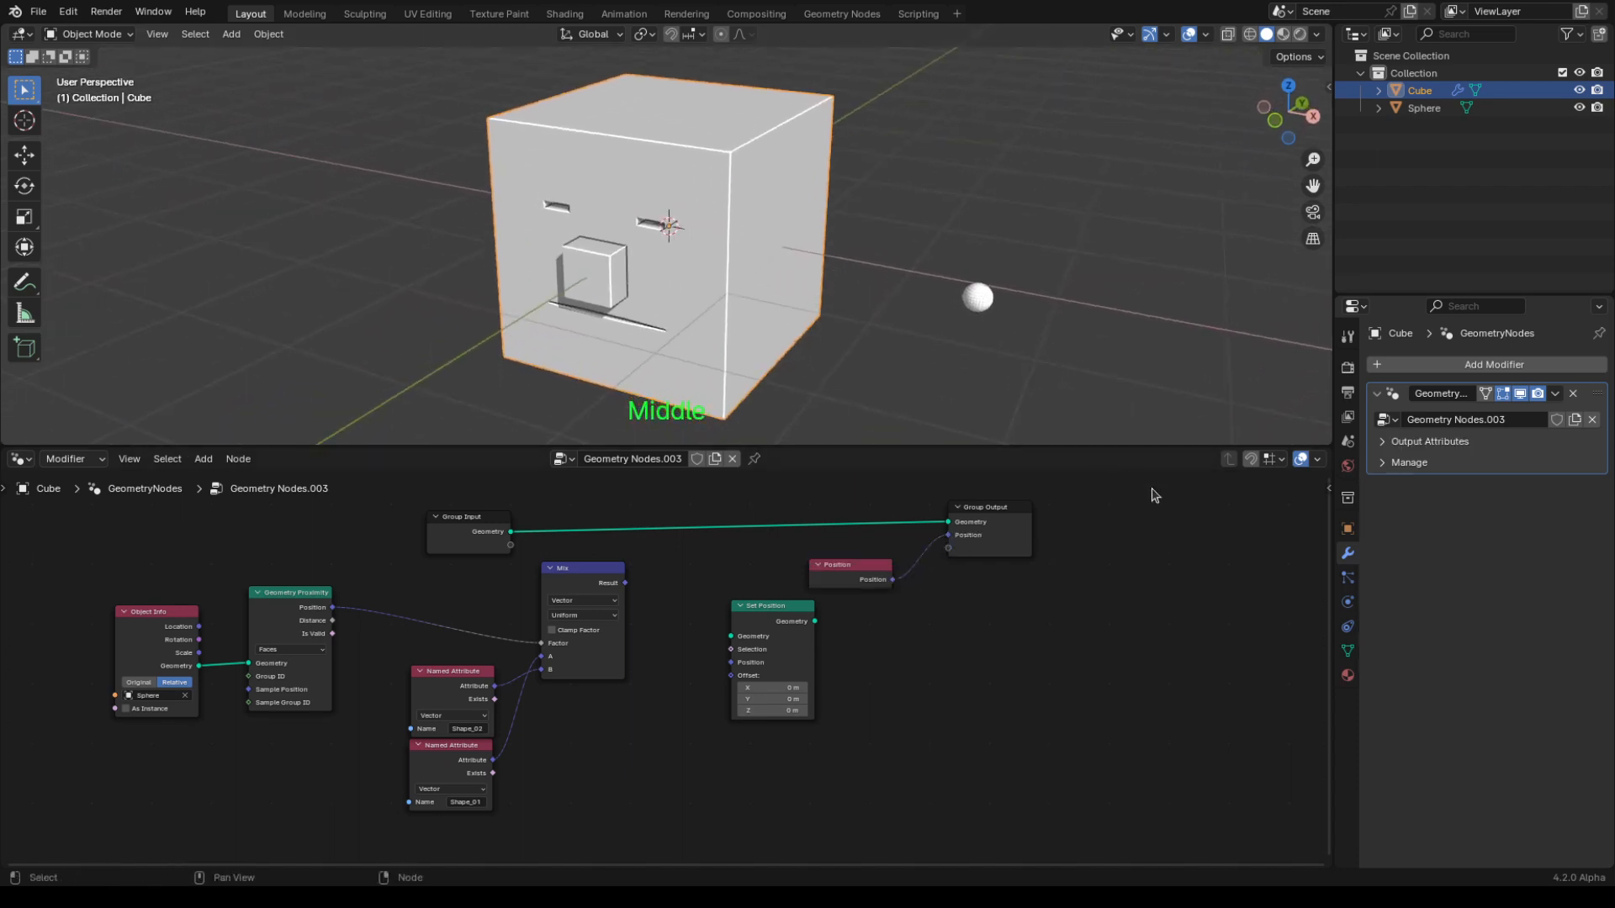
{"action": "left_click", "coordinate": [706, 138]}
{"action": "key", "text": "Tab"}
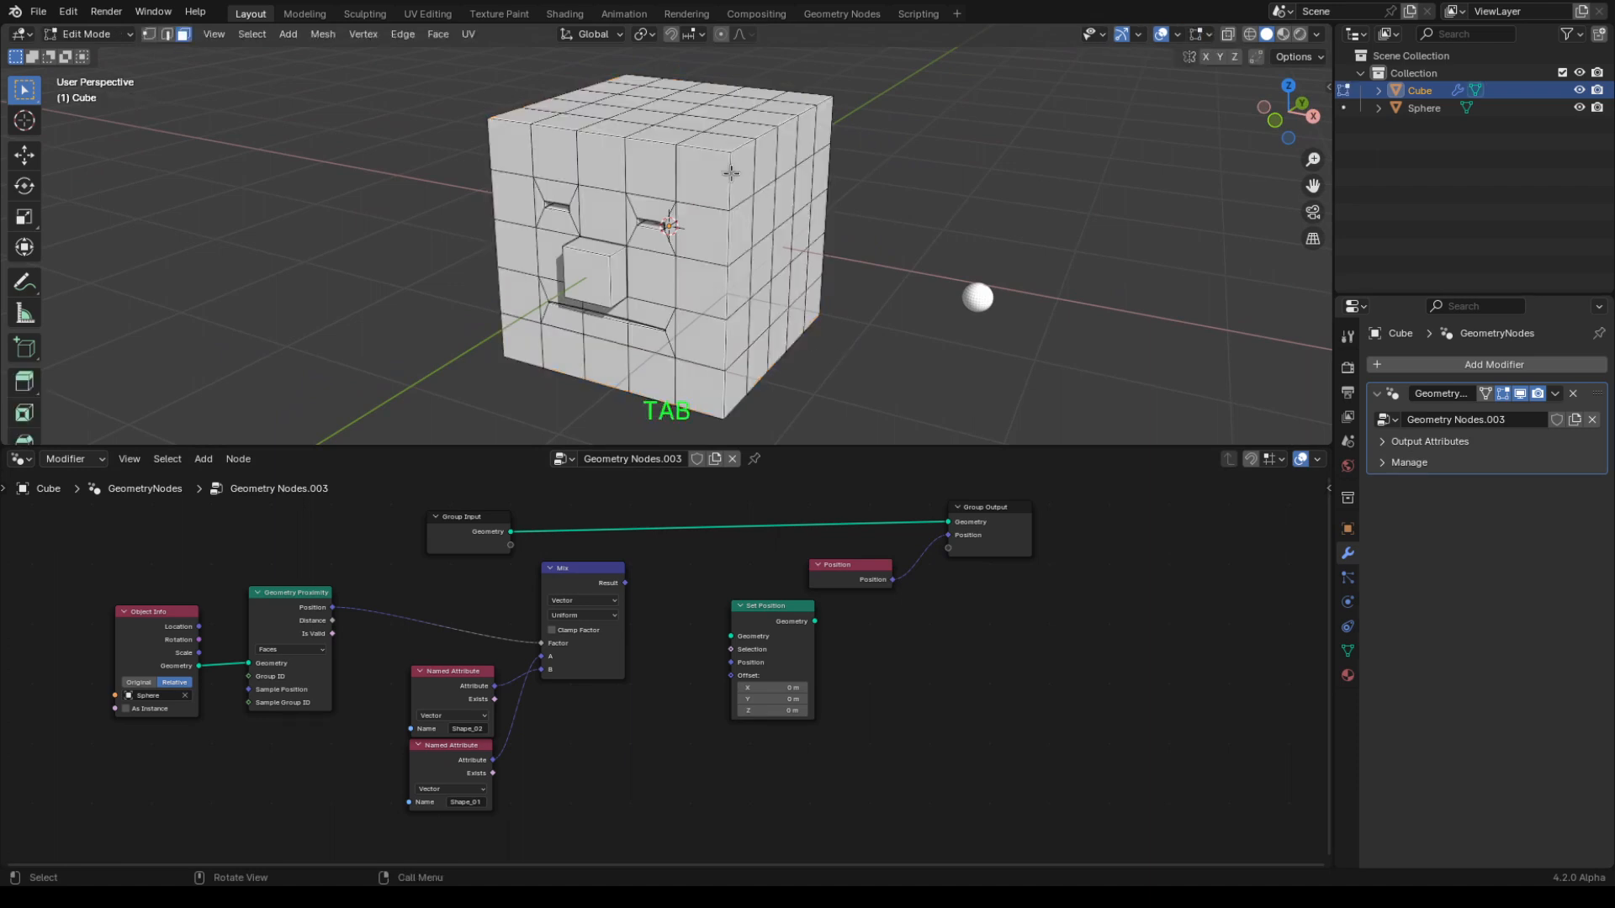
{"action": "middle_click_drag", "start_coordinate": [729, 177], "coordinate": [746, 189]}
{"action": "left_click", "coordinate": [582, 277]}
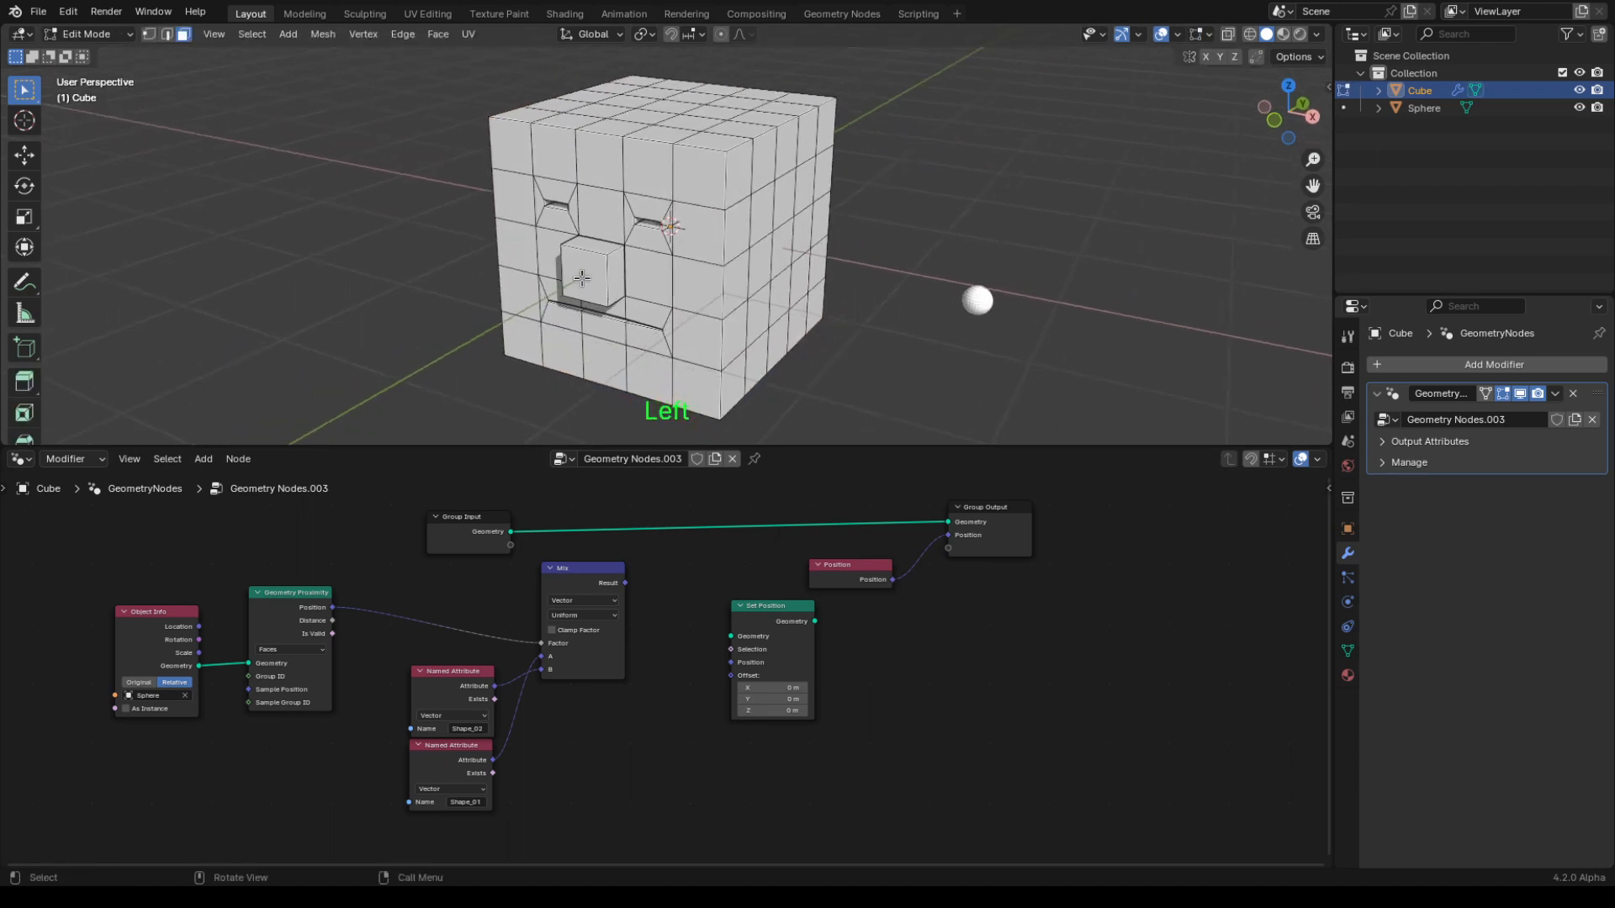
{"action": "key", "text": "g"}
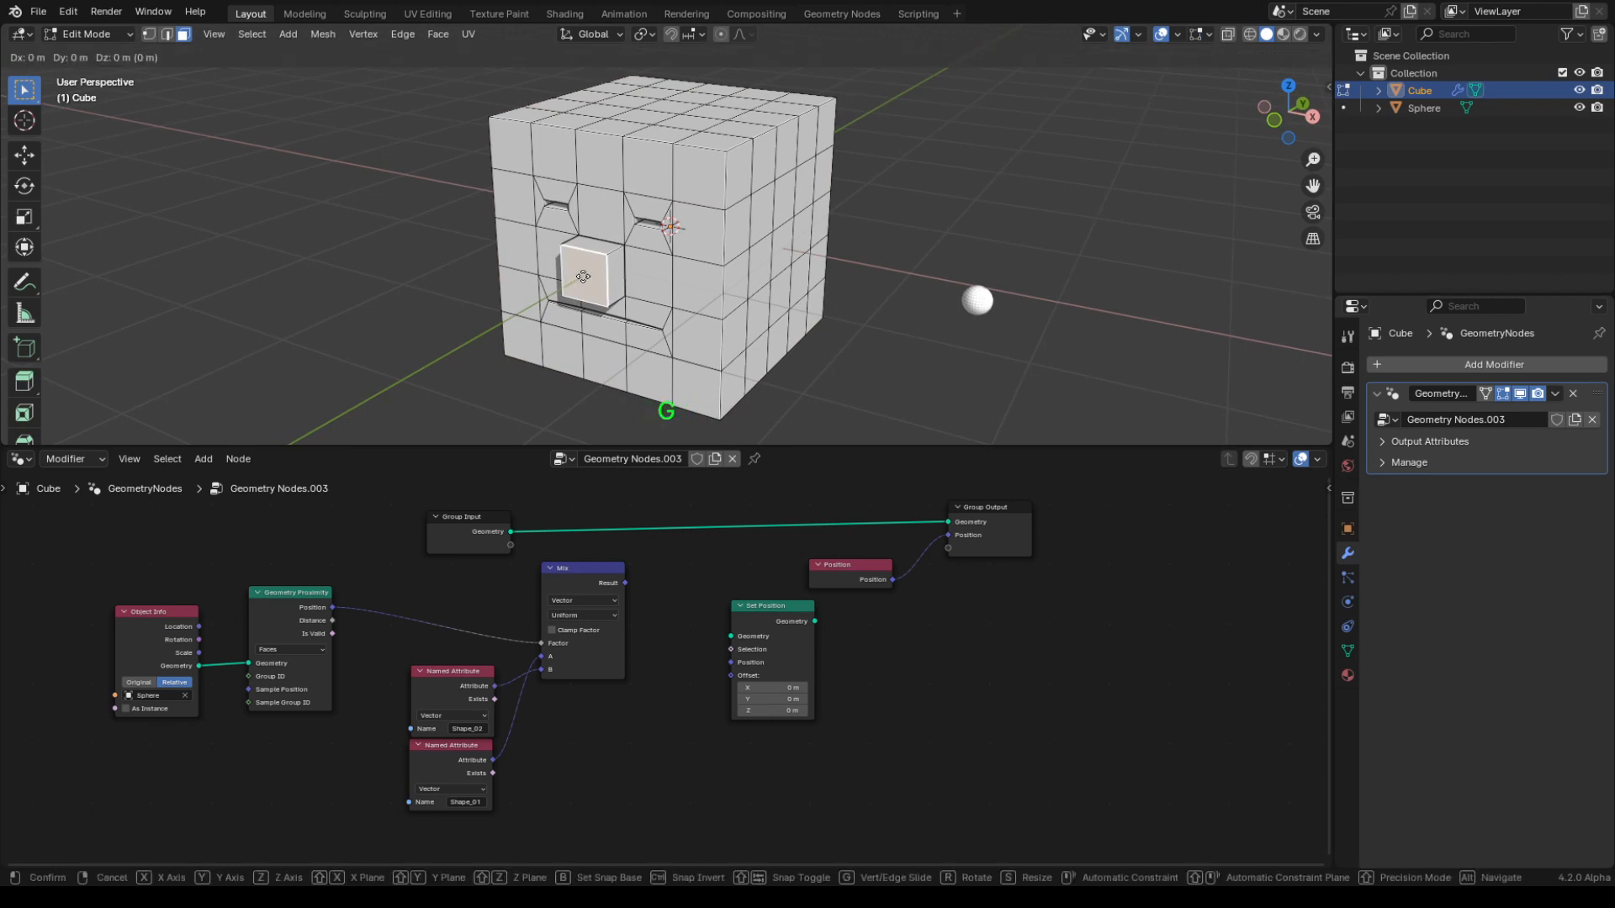
{"action": "key", "text": "y"}
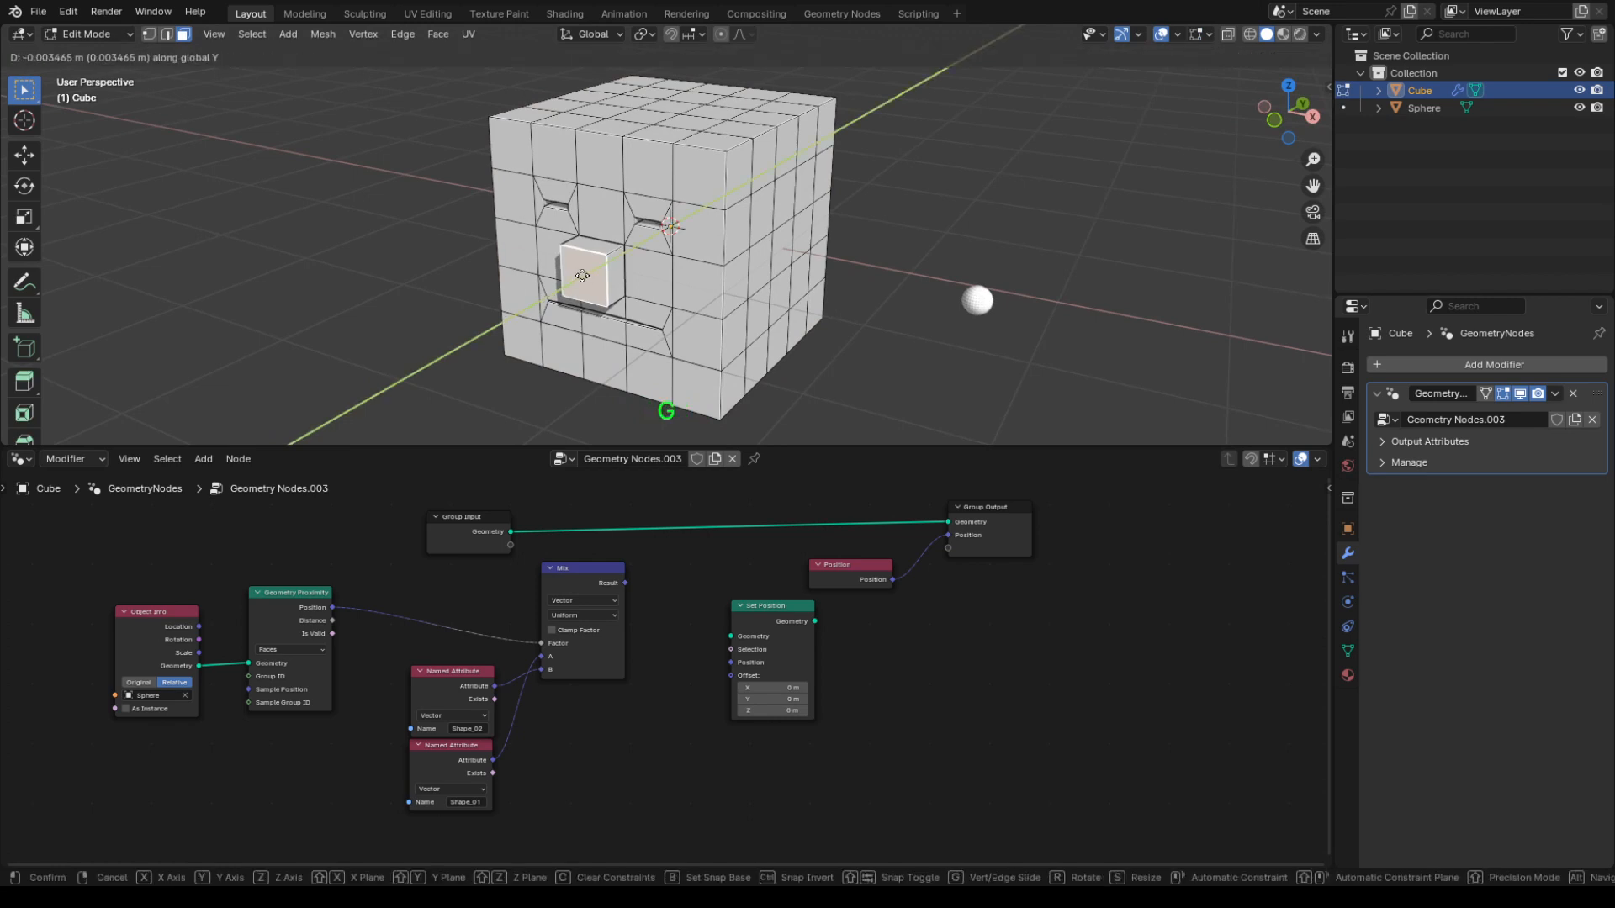
{"action": "left_click", "coordinate": [421, 333]}
- Select the face loop of the eye nearer the sphere and scale it by about 4.71 along Z
{"action": "middle_click_drag", "start_coordinate": [773, 293], "coordinate": [998, 263]}
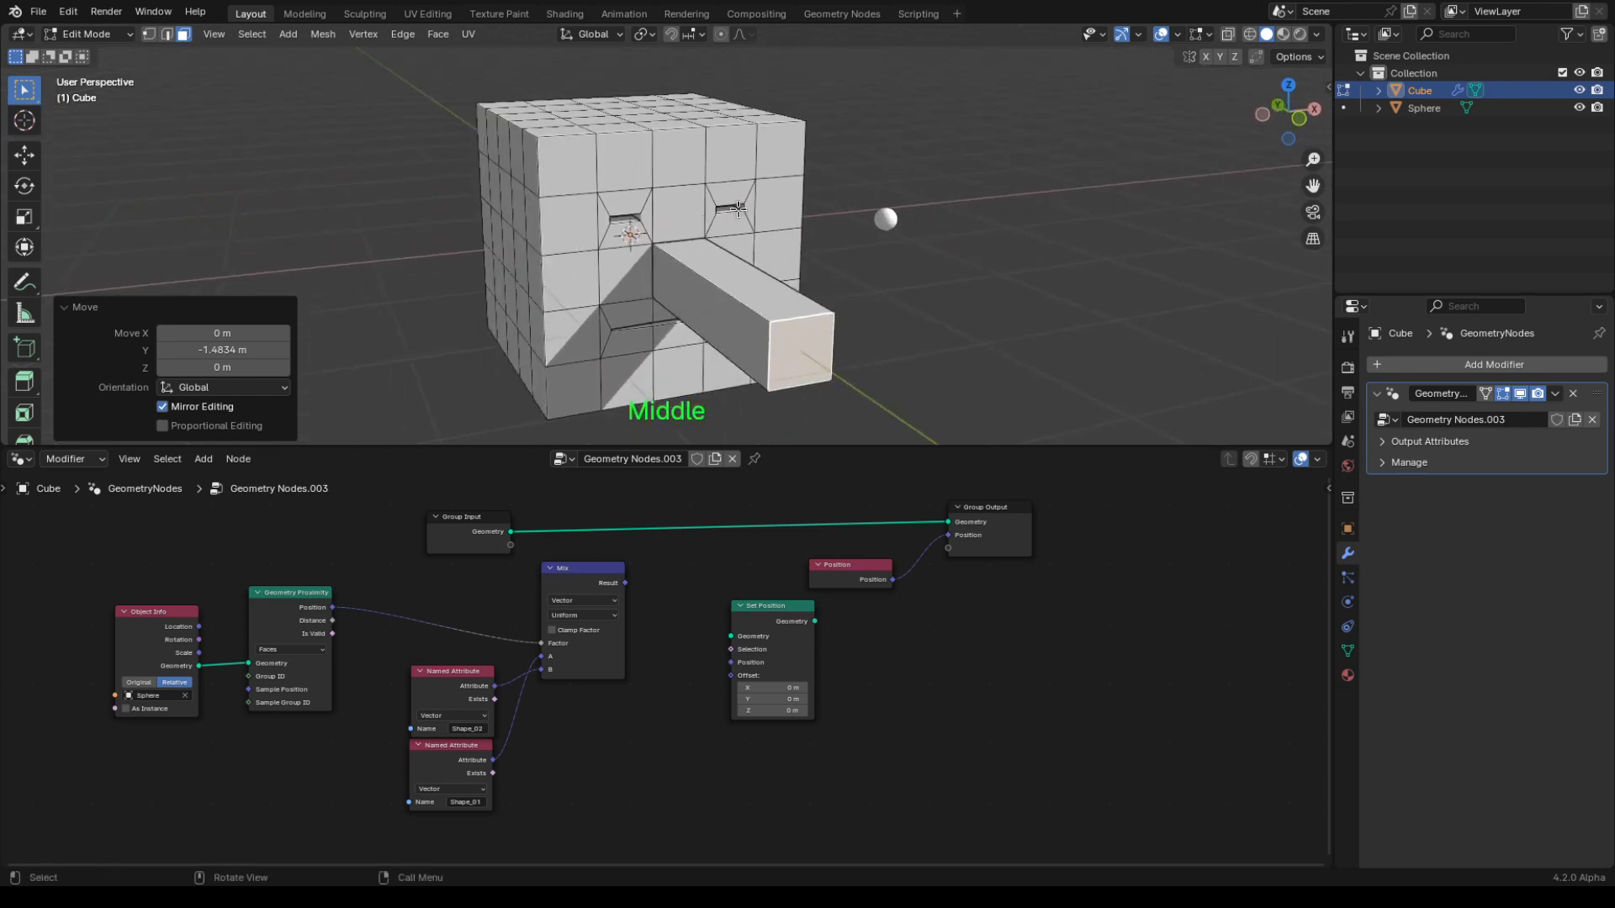
{"action": "left_click", "coordinate": [738, 208]}
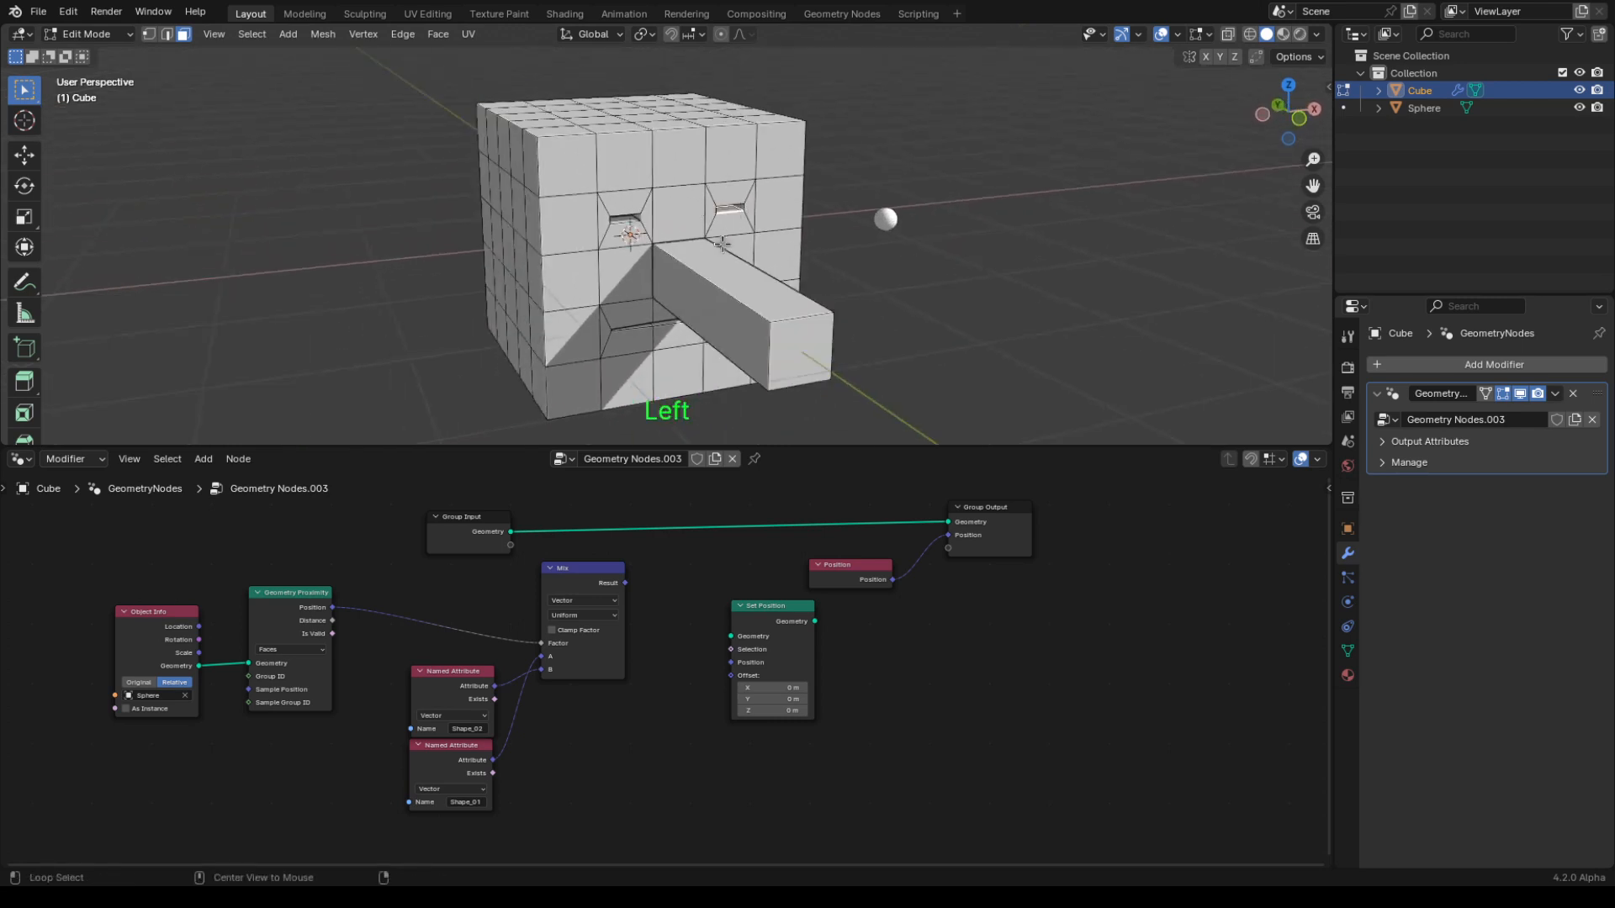
{"action": "left_click", "coordinate": [736, 209], "text": "alt"}
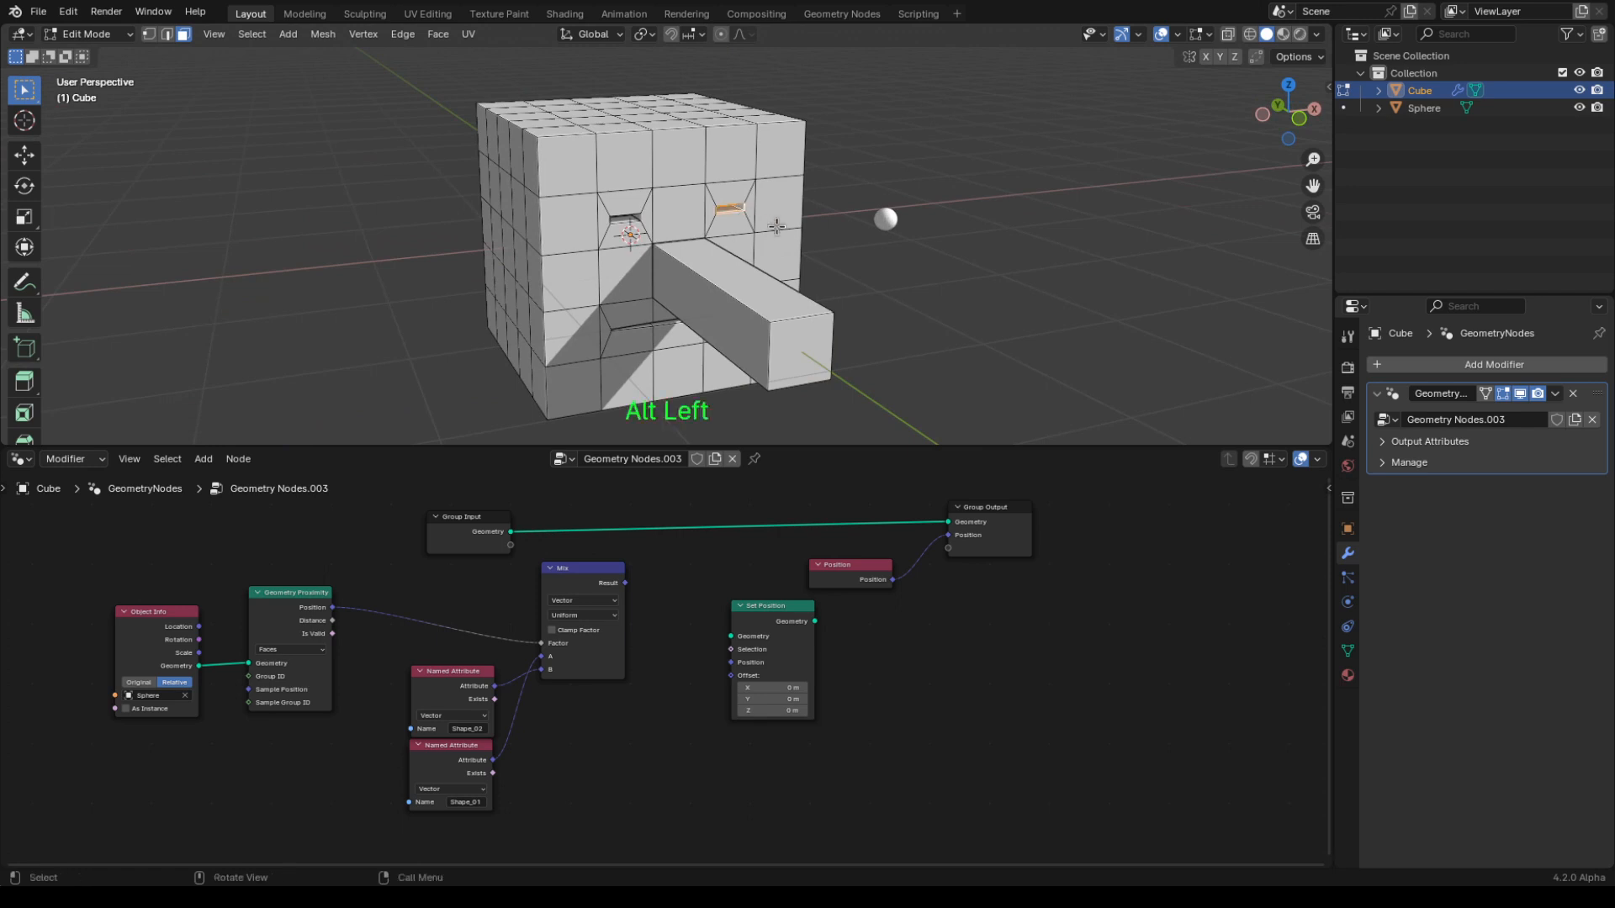
{"action": "mouse_move", "coordinate": [879, 269]}
{"action": "middle_mouse_down"}
{"action": "mouse_move", "coordinate": [915, 277]}
{"action": "mouse_move", "coordinate": [858, 279]}
{"action": "middle_mouse_up"}
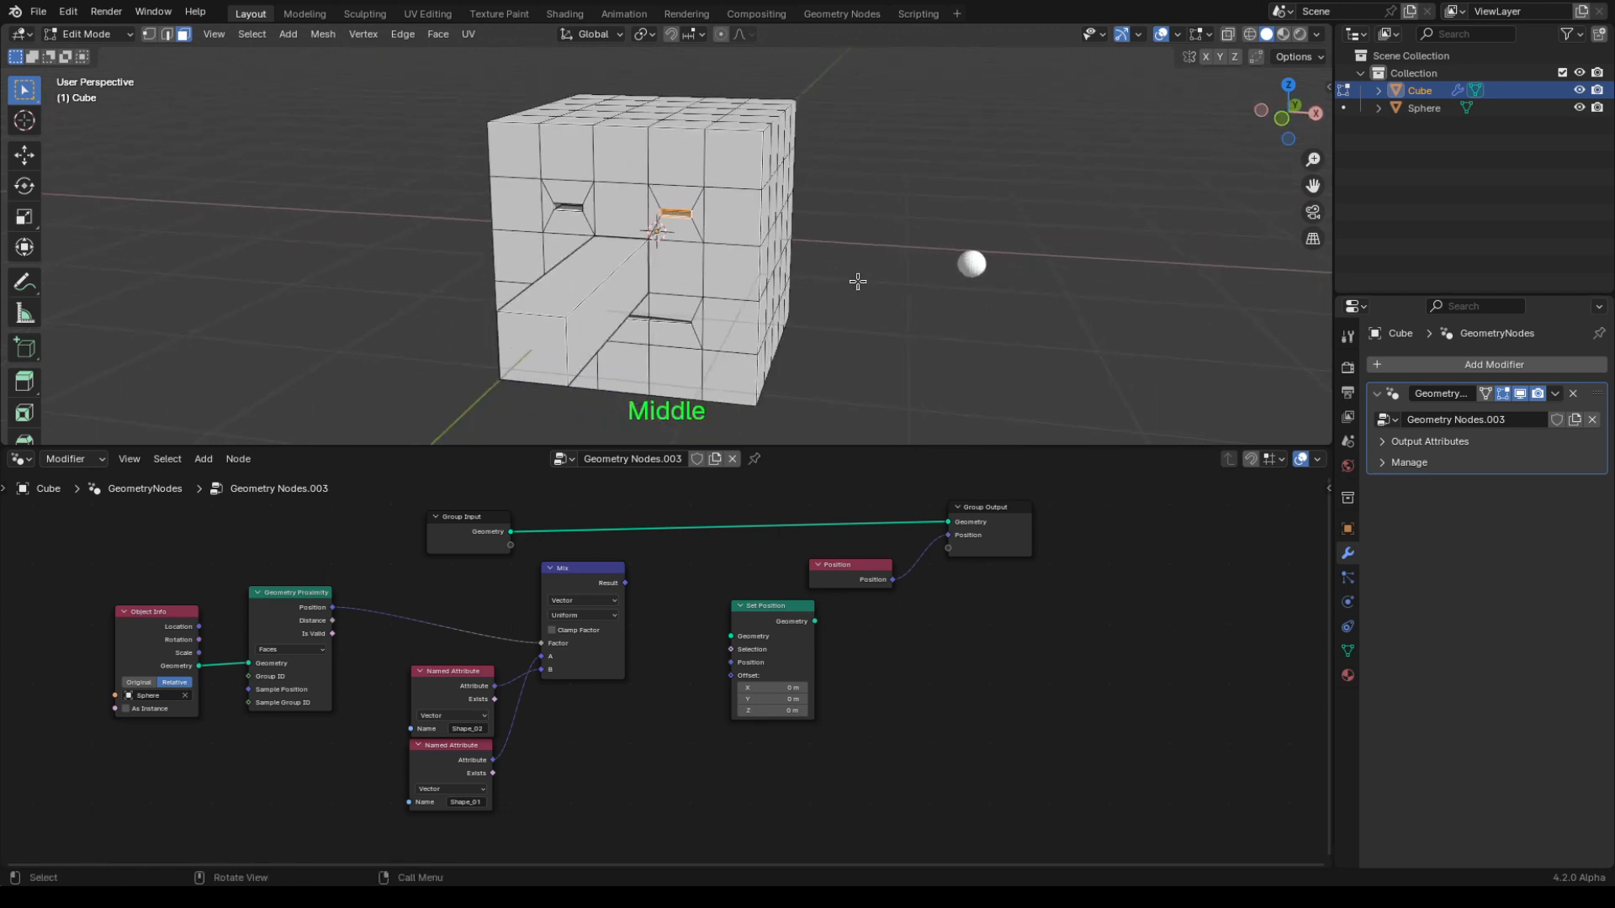
{"action": "key", "text": "s"}
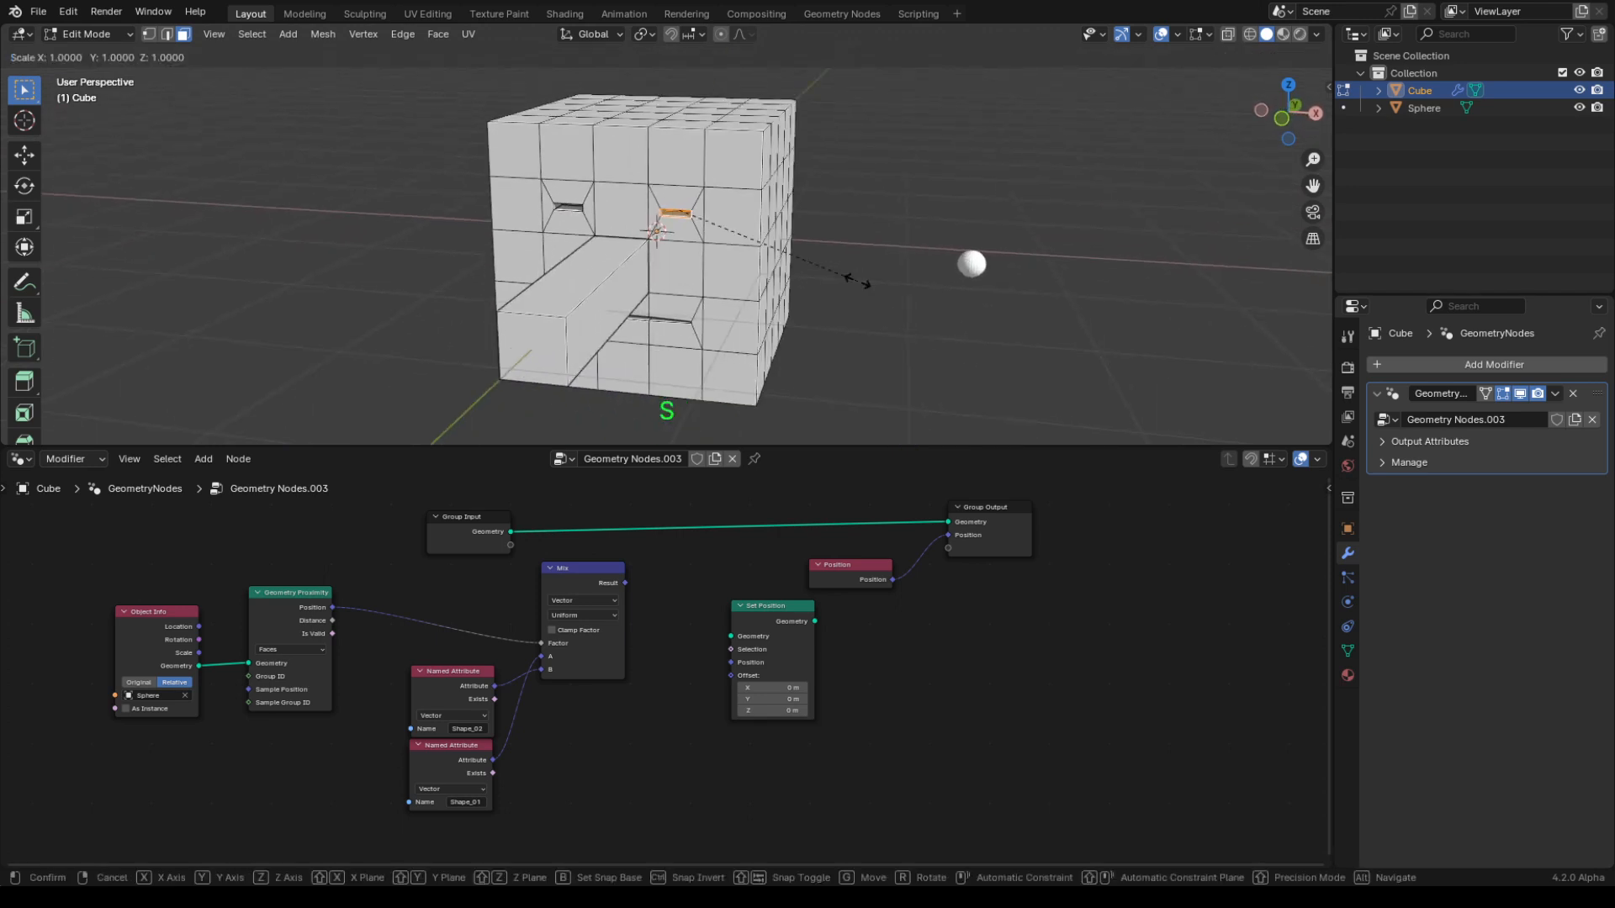
{"action": "key", "text": "z"}
{"action": "left_click", "coordinate": [256, 329]}
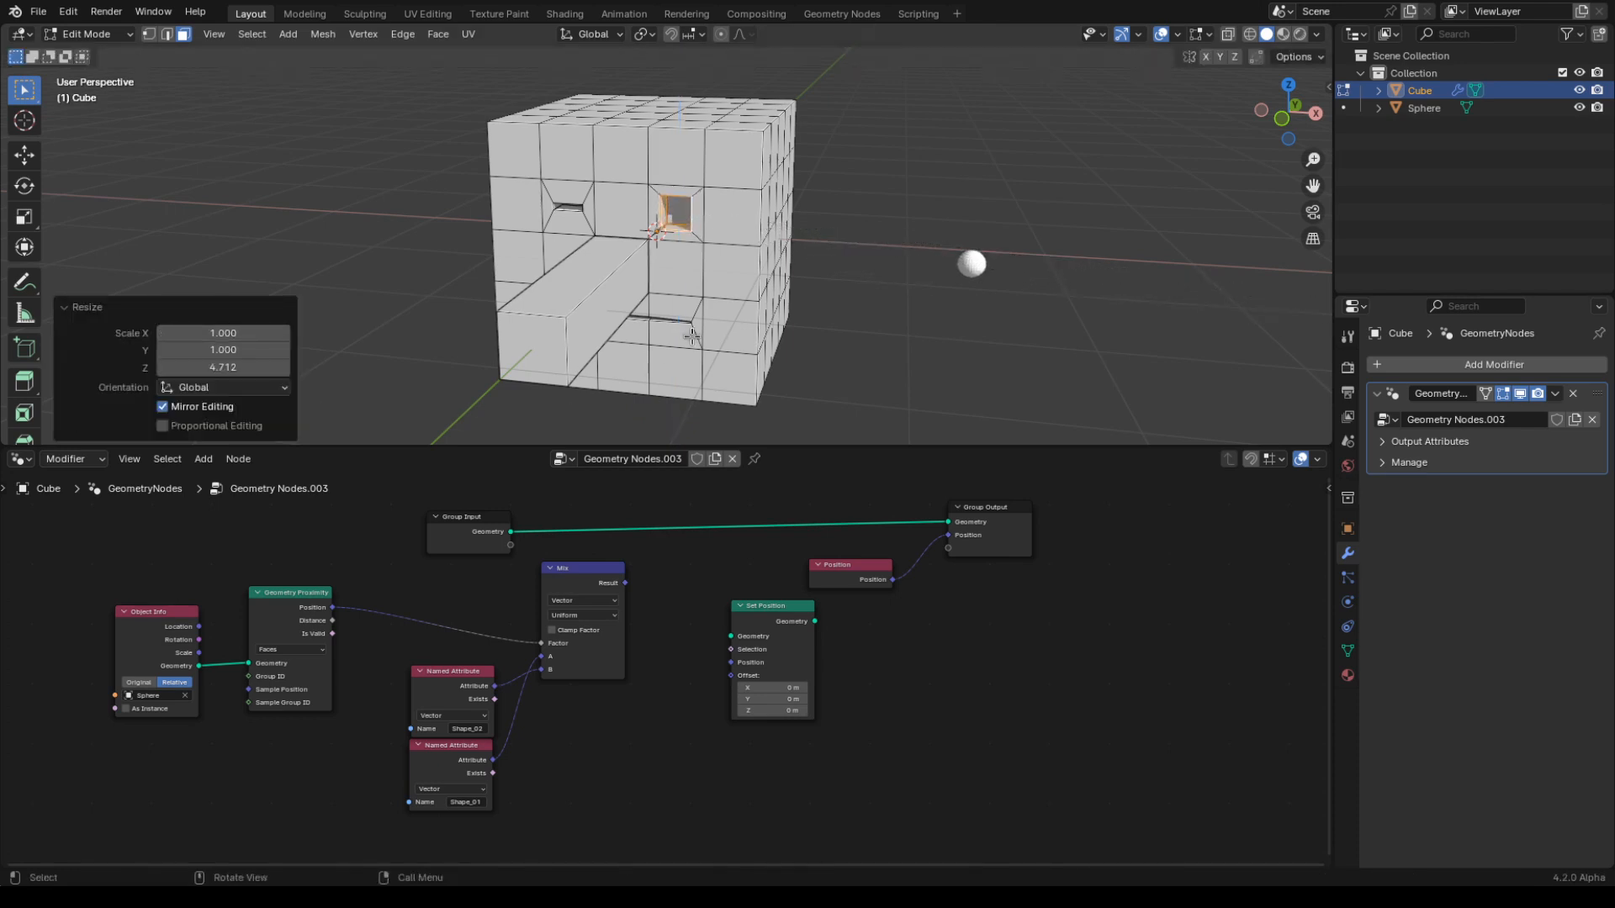
{"action": "key", "text": "s"}
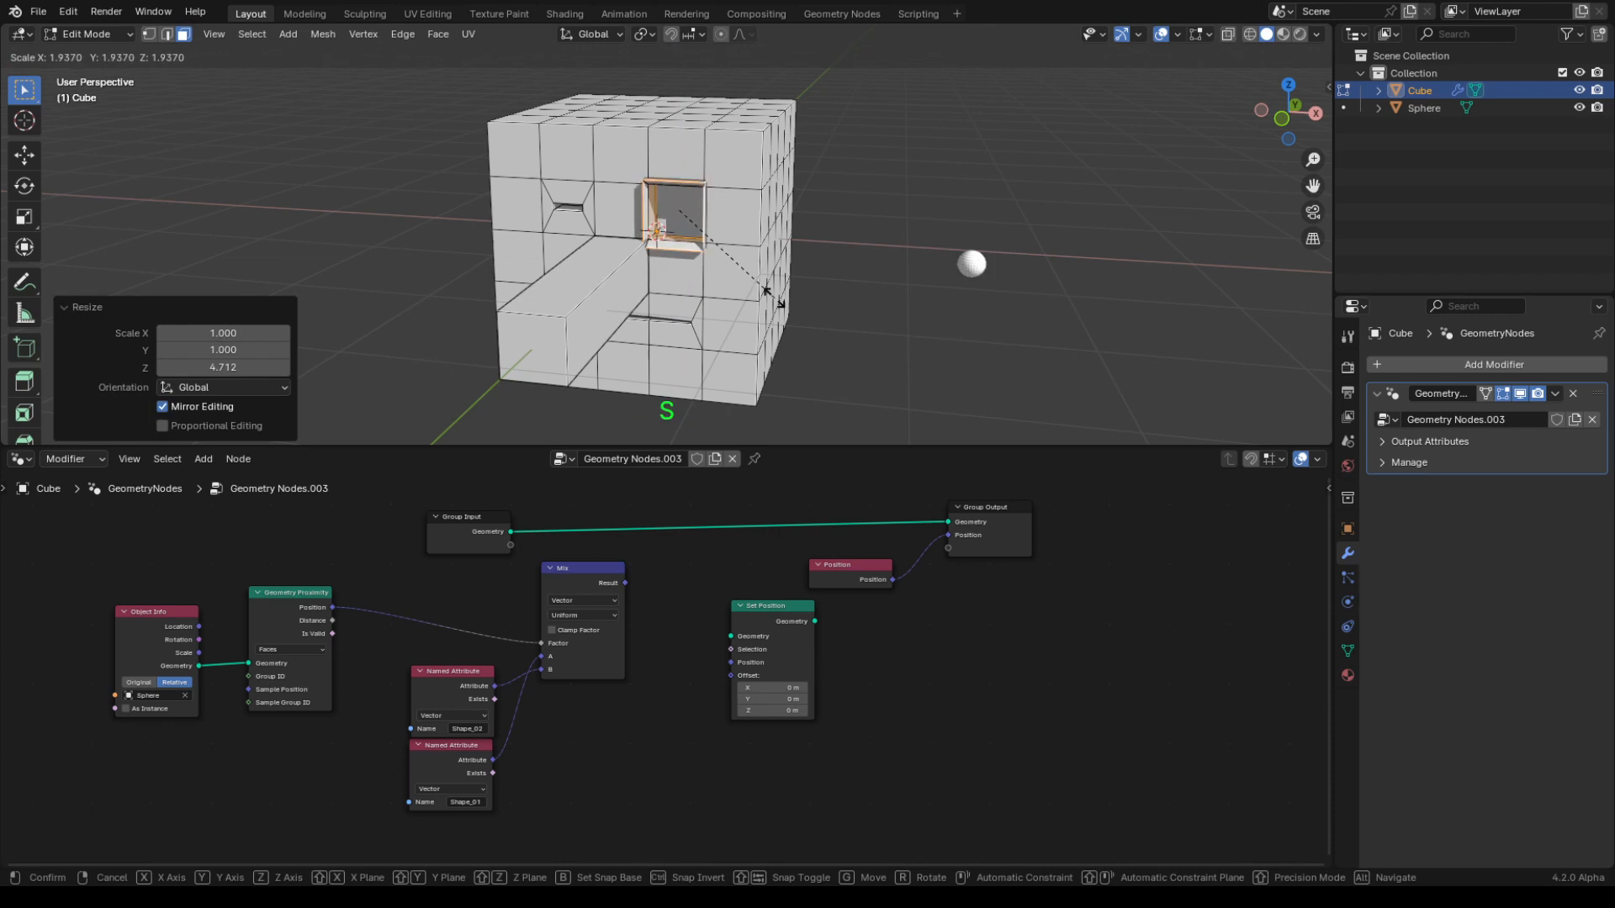
{"action": "left_click", "coordinate": [660, 248]}
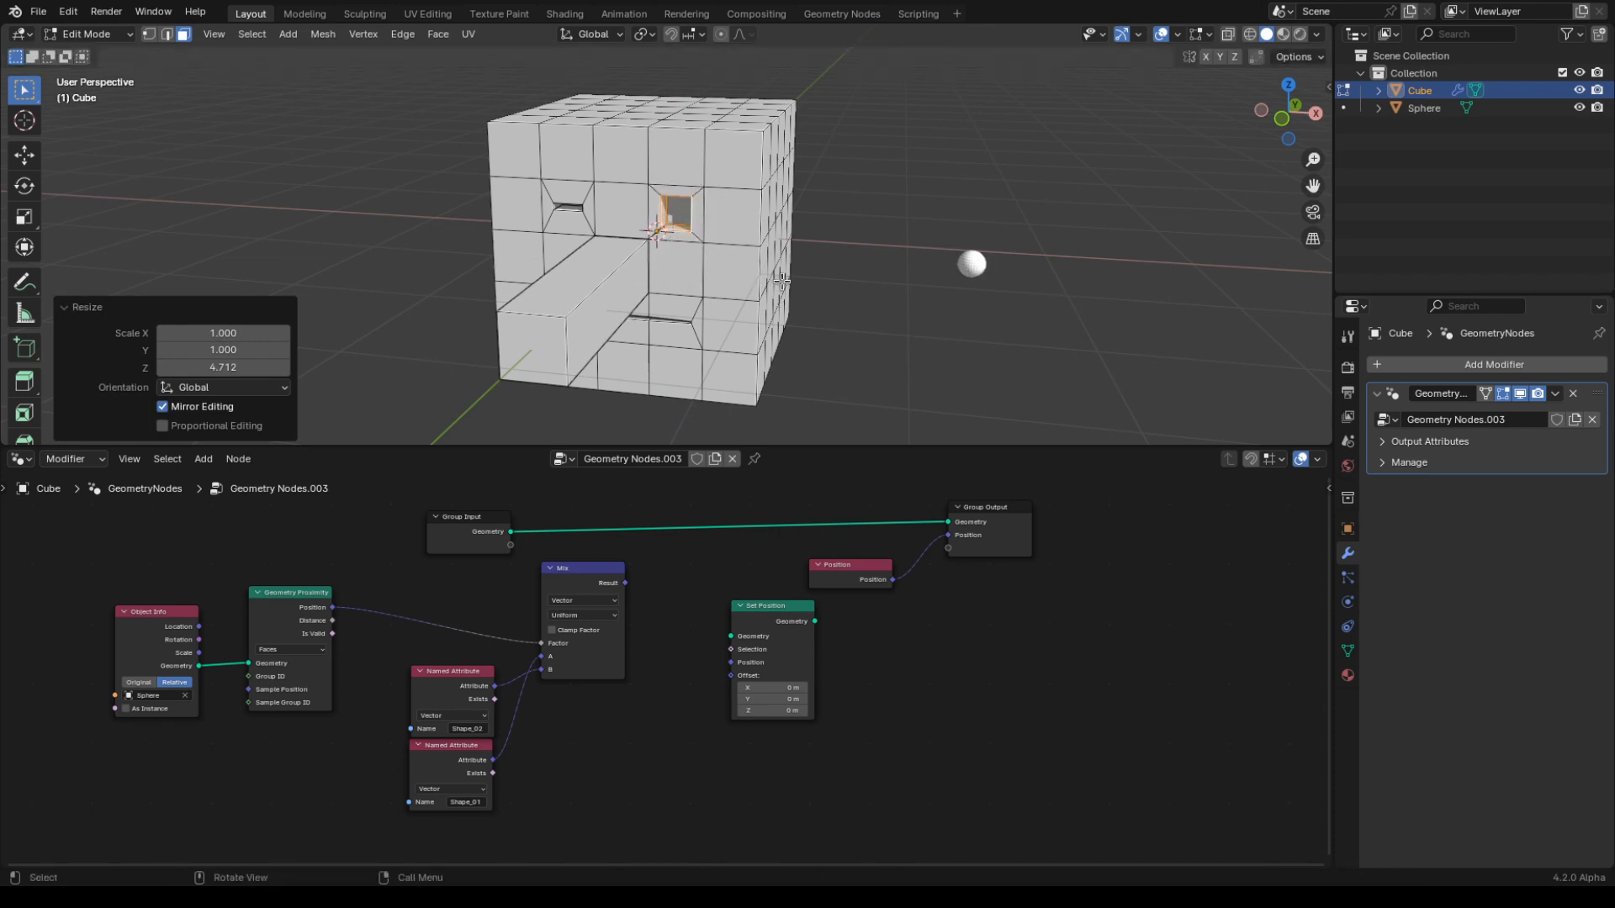
- Move the selected eye loop outward from the face by about 0.68 m along negative Y
{"action": "key", "text": "g"}
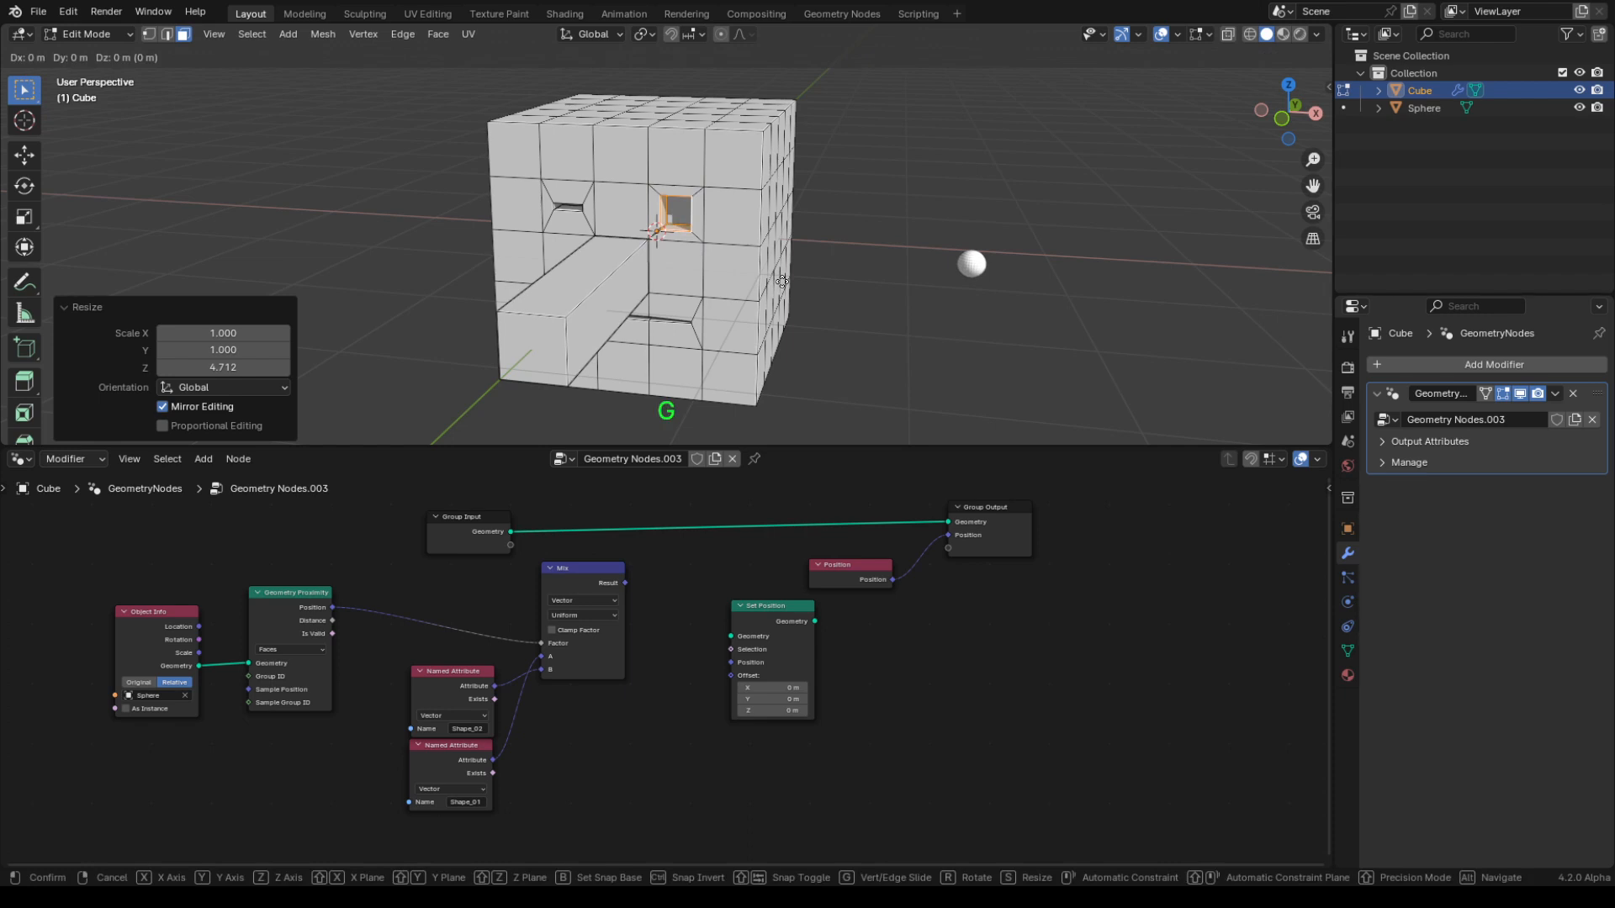
{"action": "key", "text": "y"}
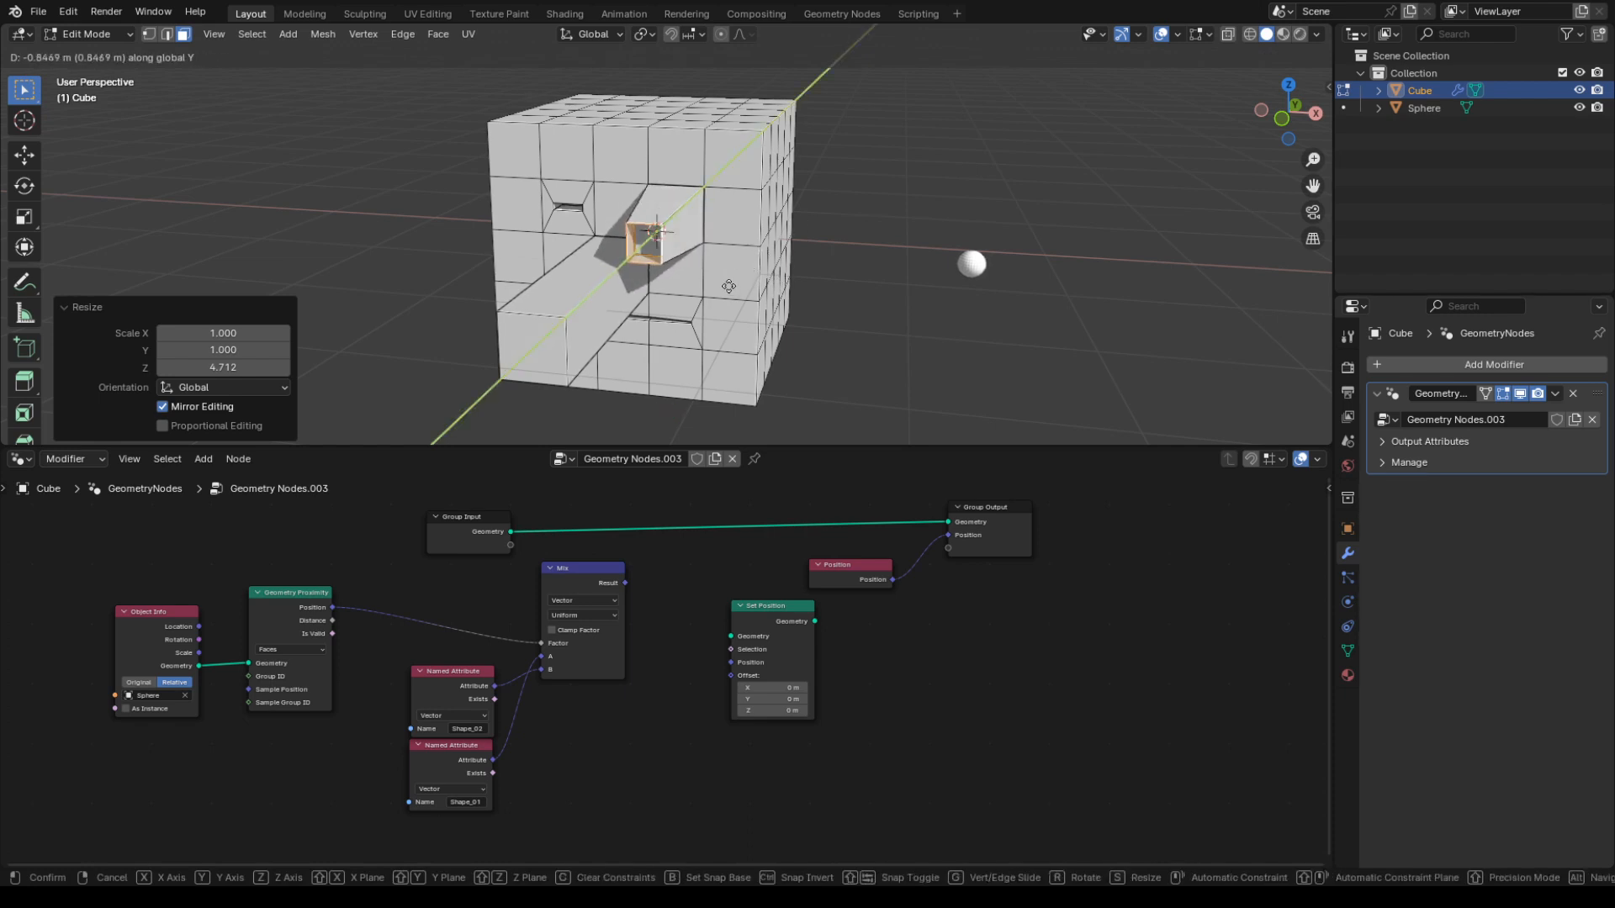
{"action": "left_click", "coordinate": [736, 282]}
- Extrude a face at the front edge of the cube's top, above the narrow eye, upward by about 0.58 m
{"action": "middle_click_drag", "start_coordinate": [787, 320], "coordinate": [717, 366]}
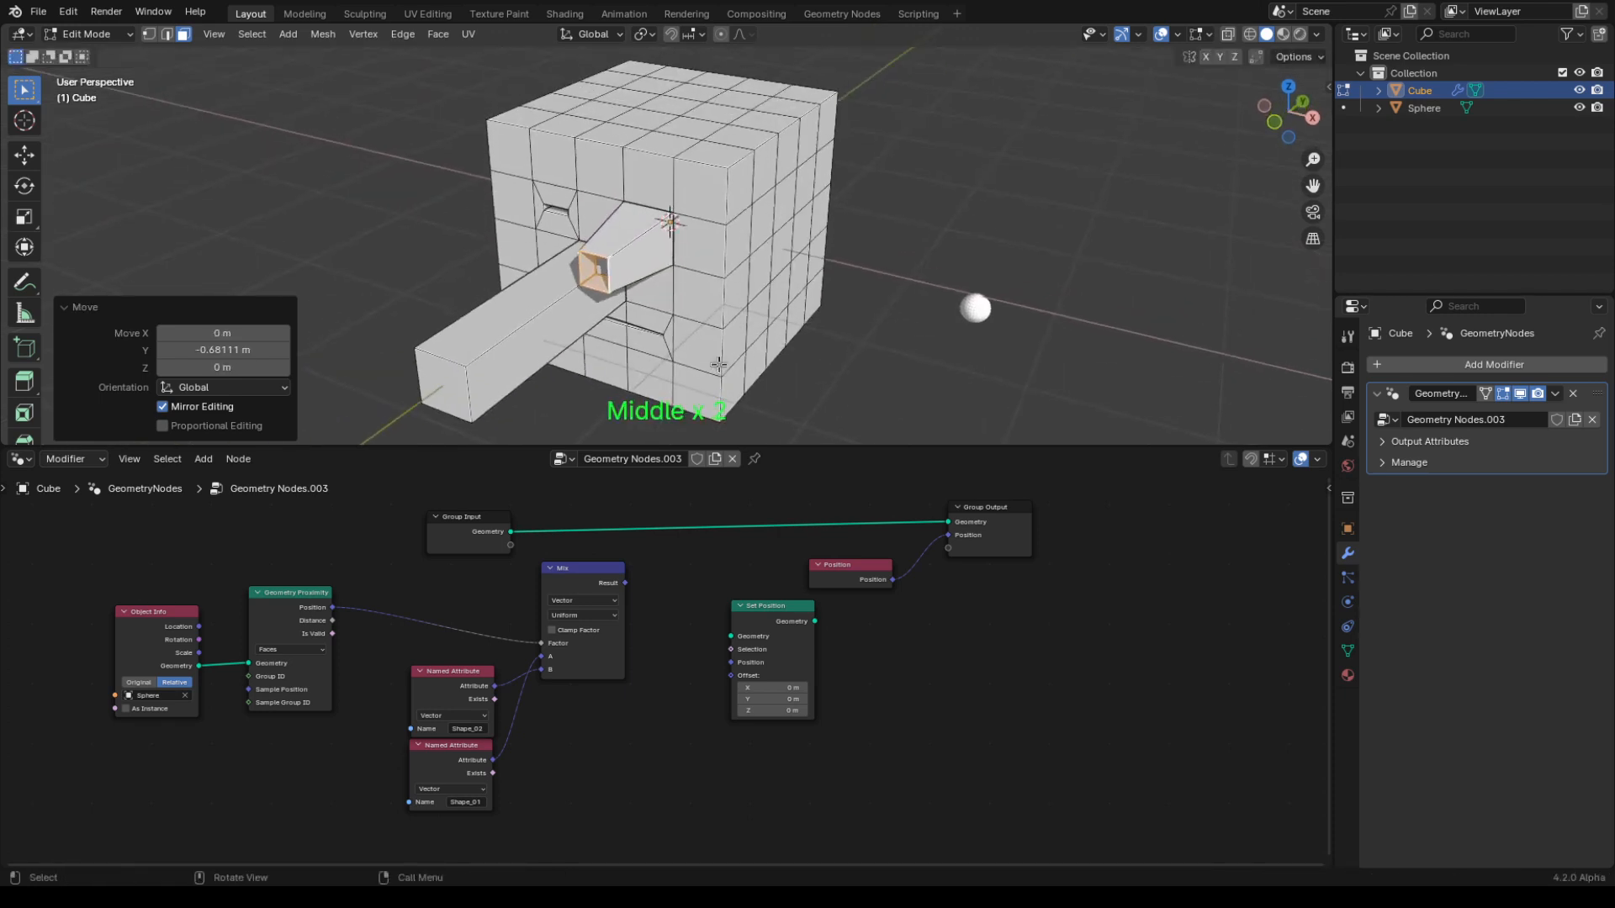
{"action": "left_click", "coordinate": [562, 123]}
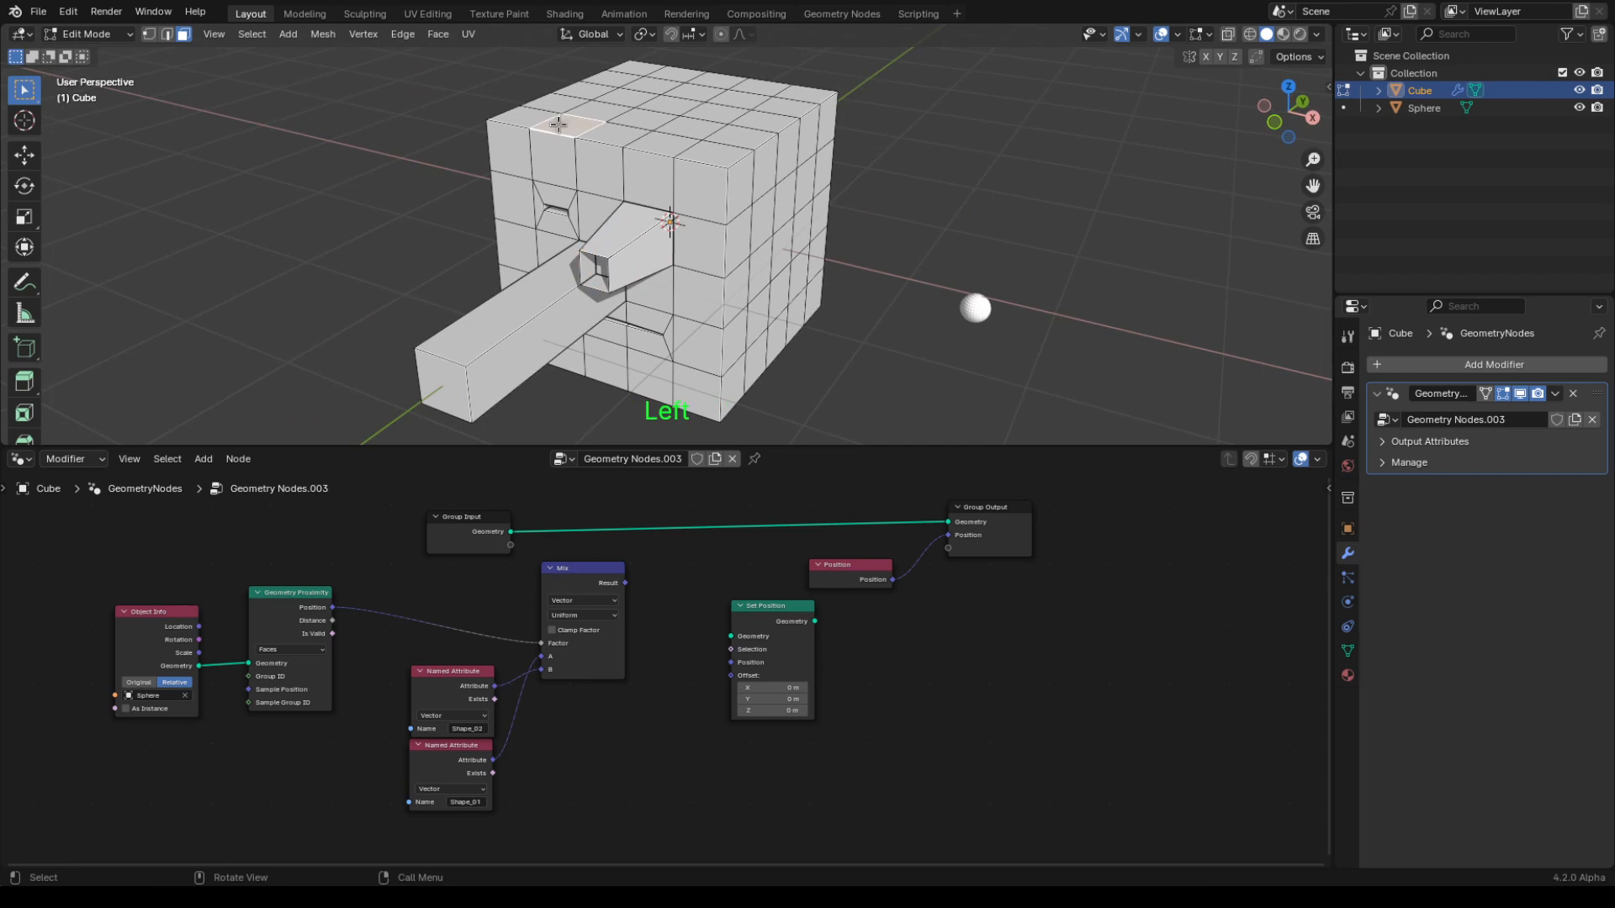
{"action": "key", "text": "g"}
{"action": "key", "text": "z"}
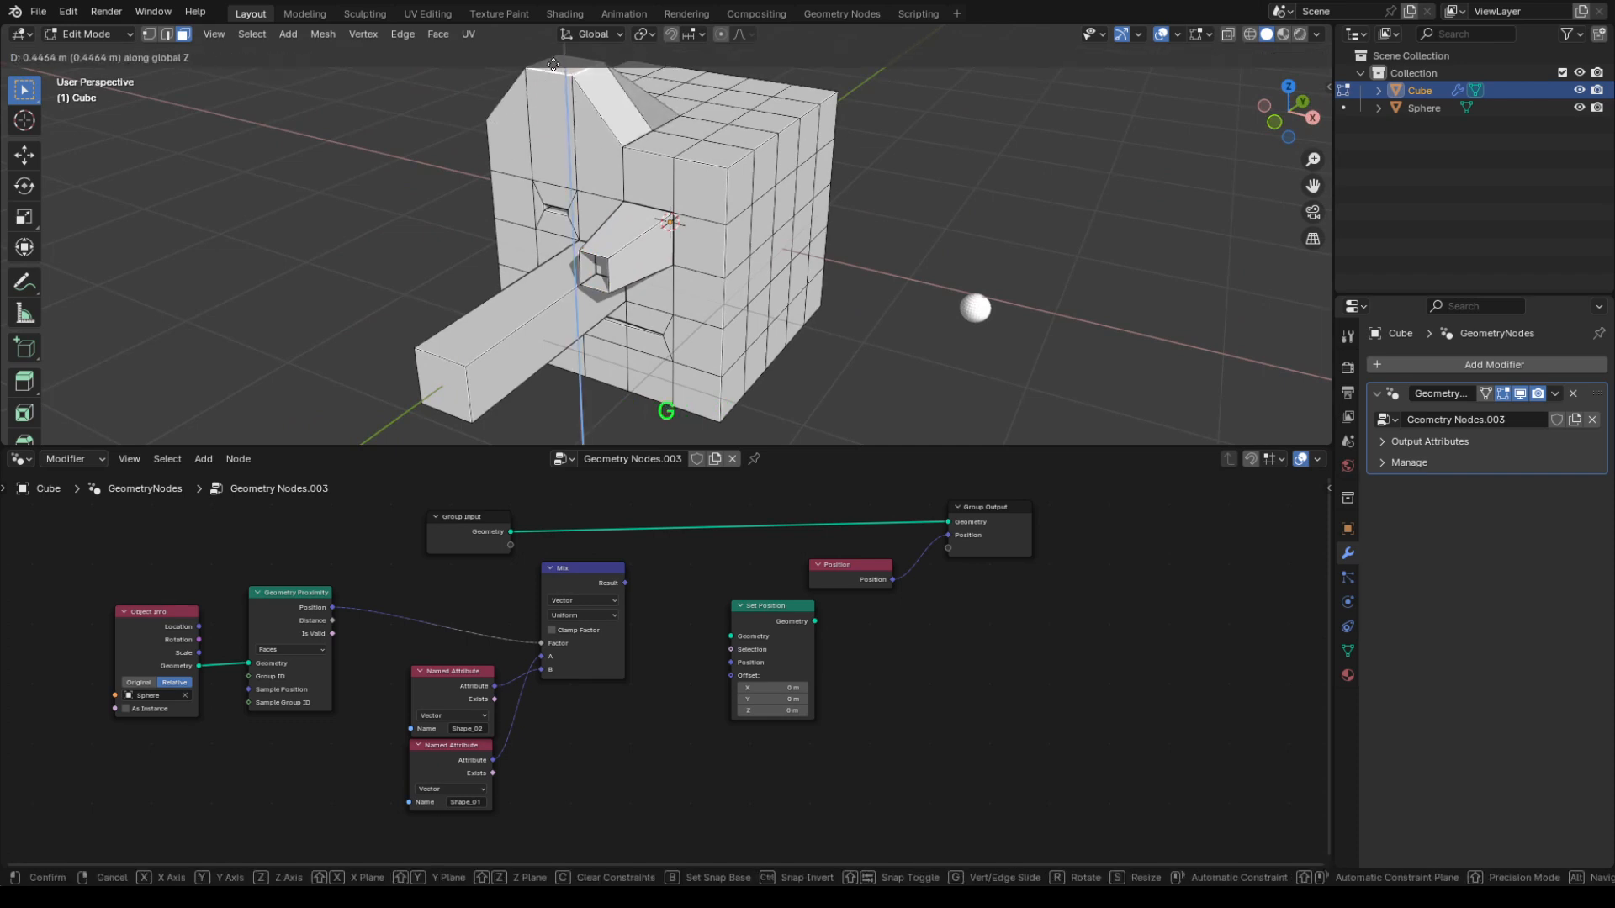
{"action": "key", "text": "Escape"}
{"action": "key", "text": "e"}
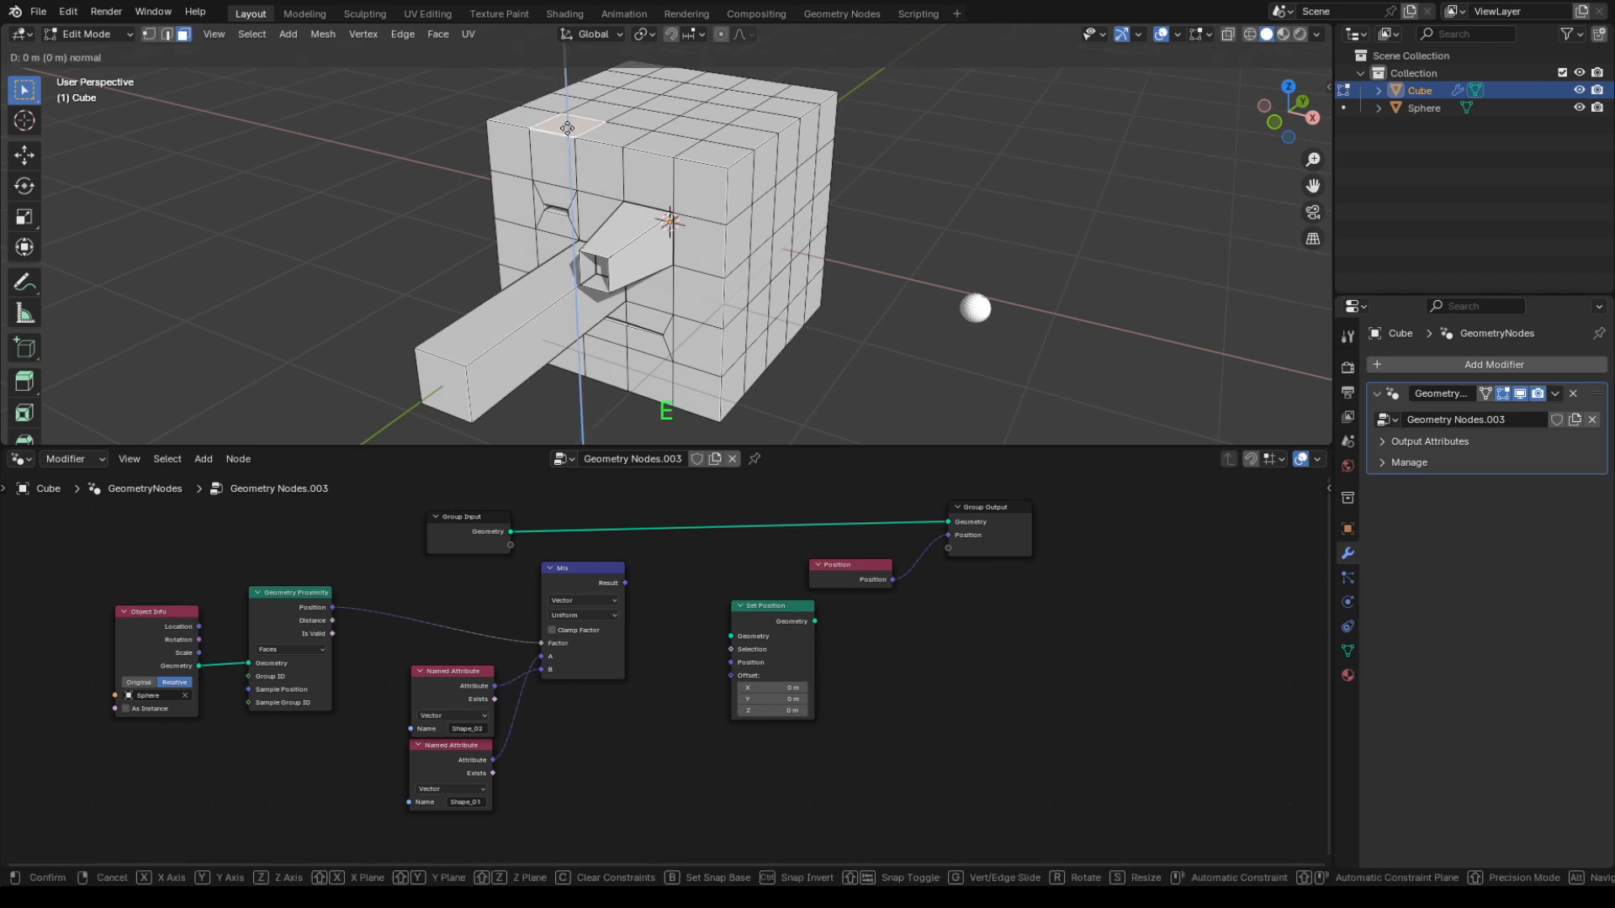
{"action": "left_click", "coordinate": [569, 61]}
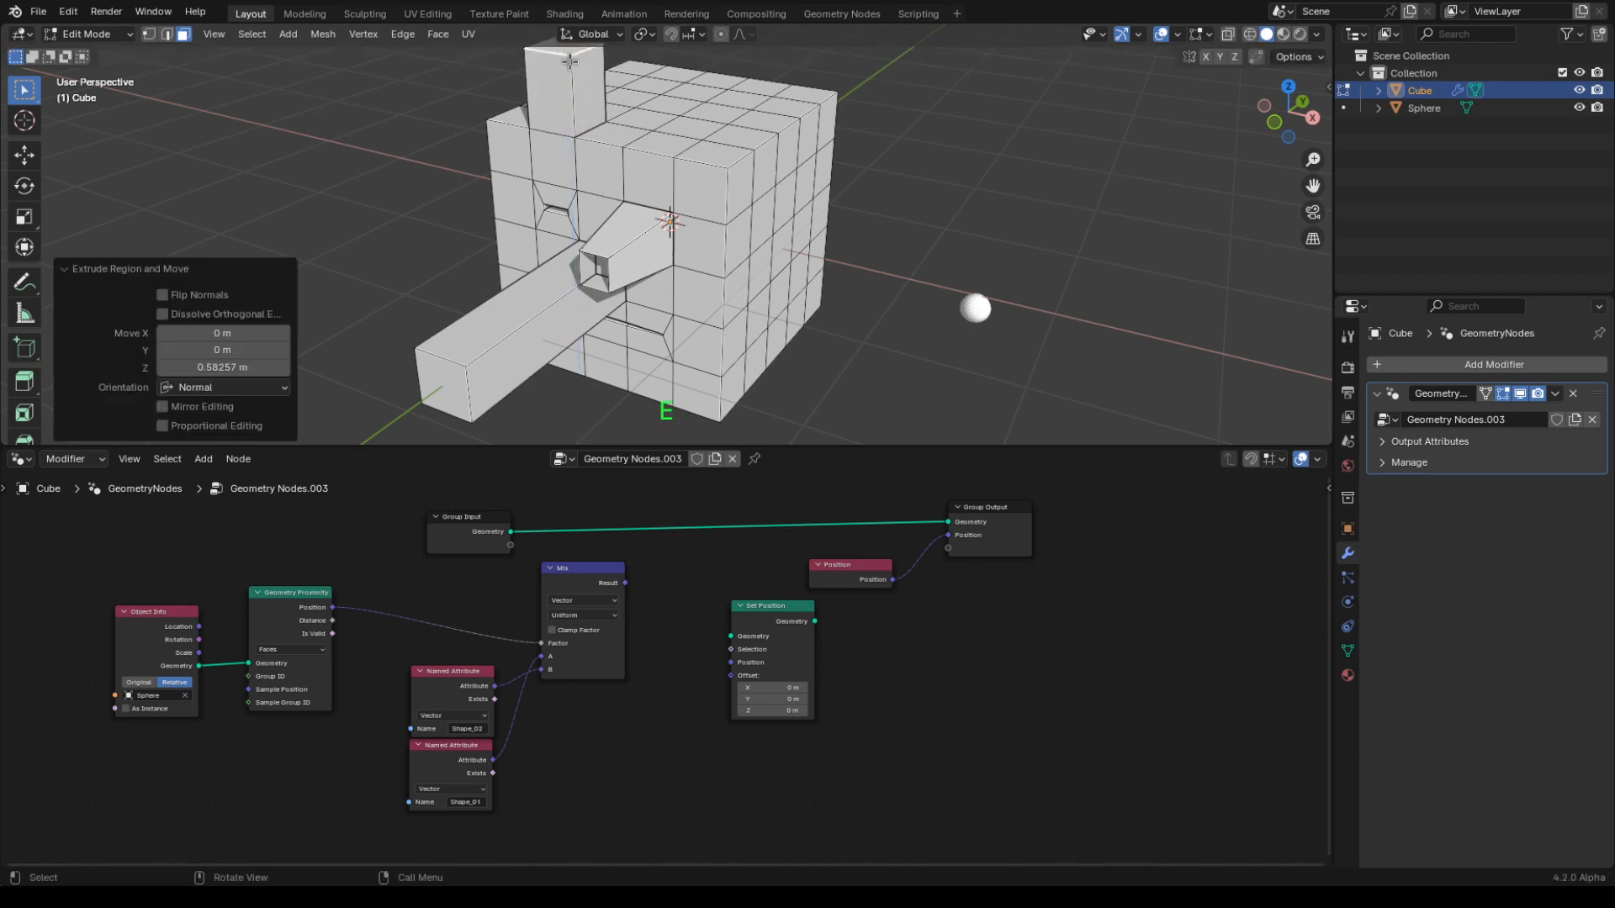
- Extrude a face near the middle of the cube's top upward by about 0.13 m
{"action": "left_click", "coordinate": [667, 104]}
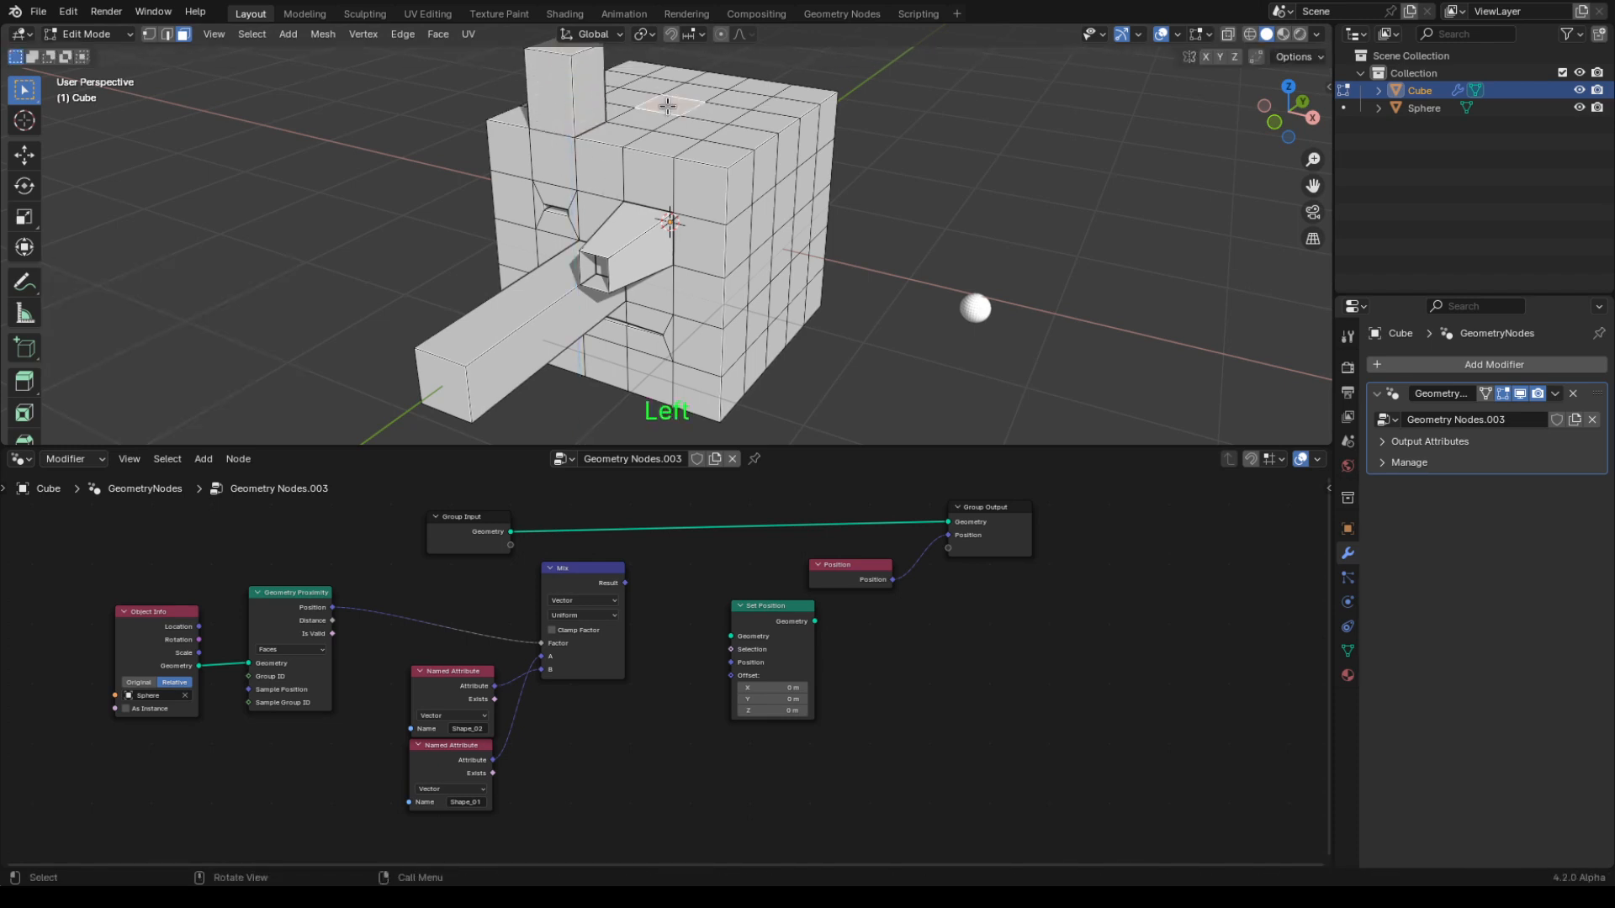
{"action": "key", "text": "e"}
{"action": "left_click", "coordinate": [666, 91]}
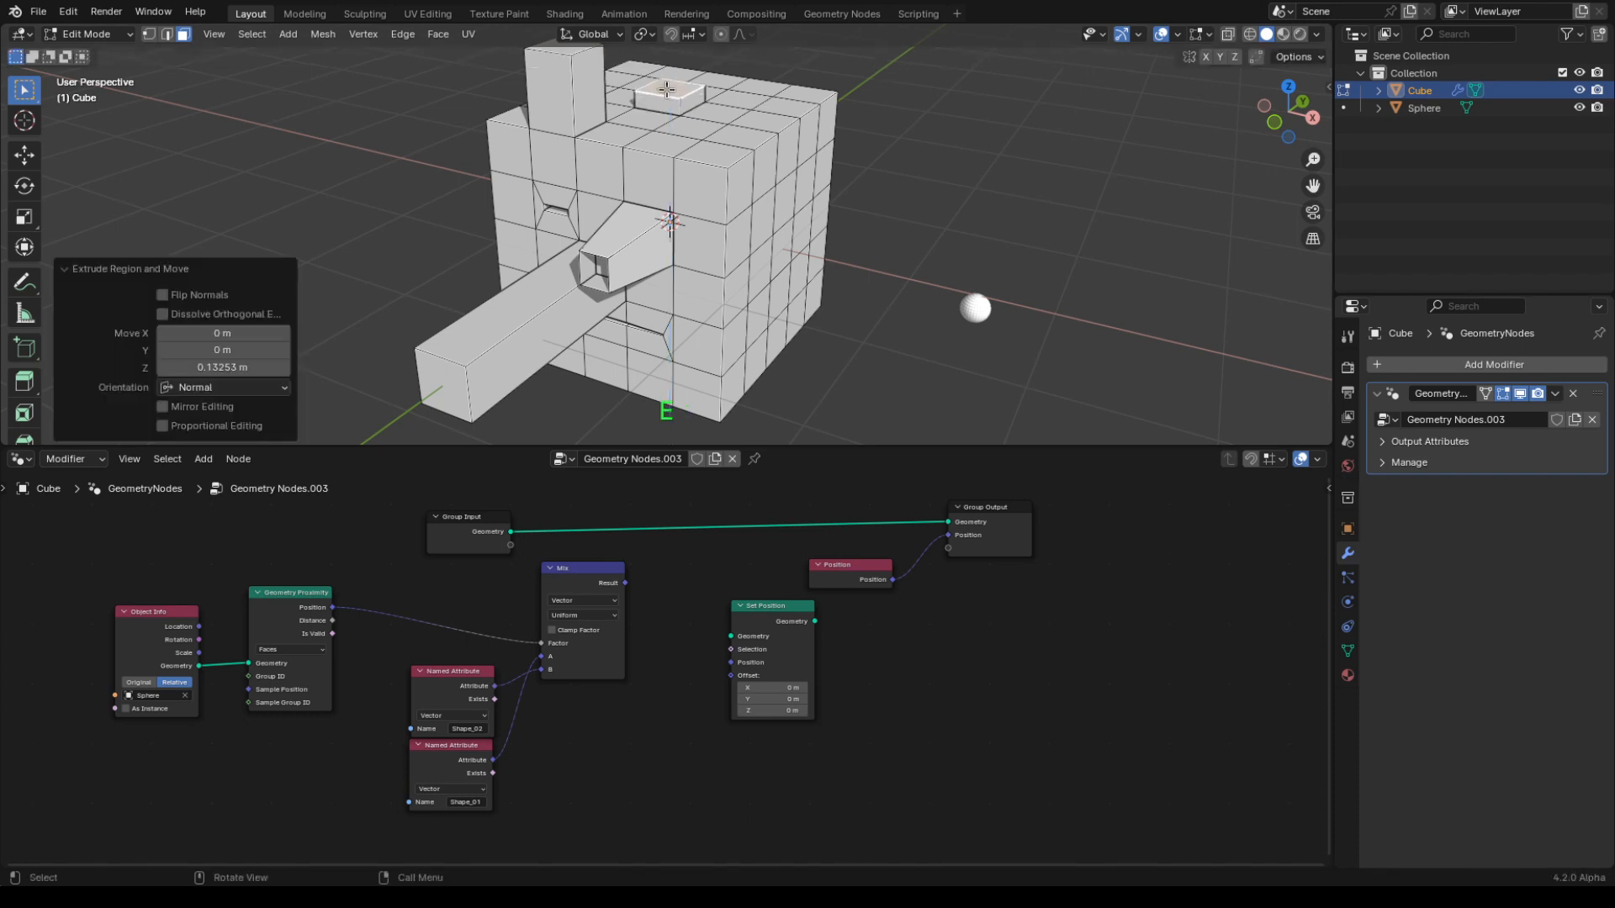
- Extrude a face on the cube's side facing the sphere outward by about 1.09 m and return to Object Mode
{"action": "left_click", "coordinate": [782, 221]}
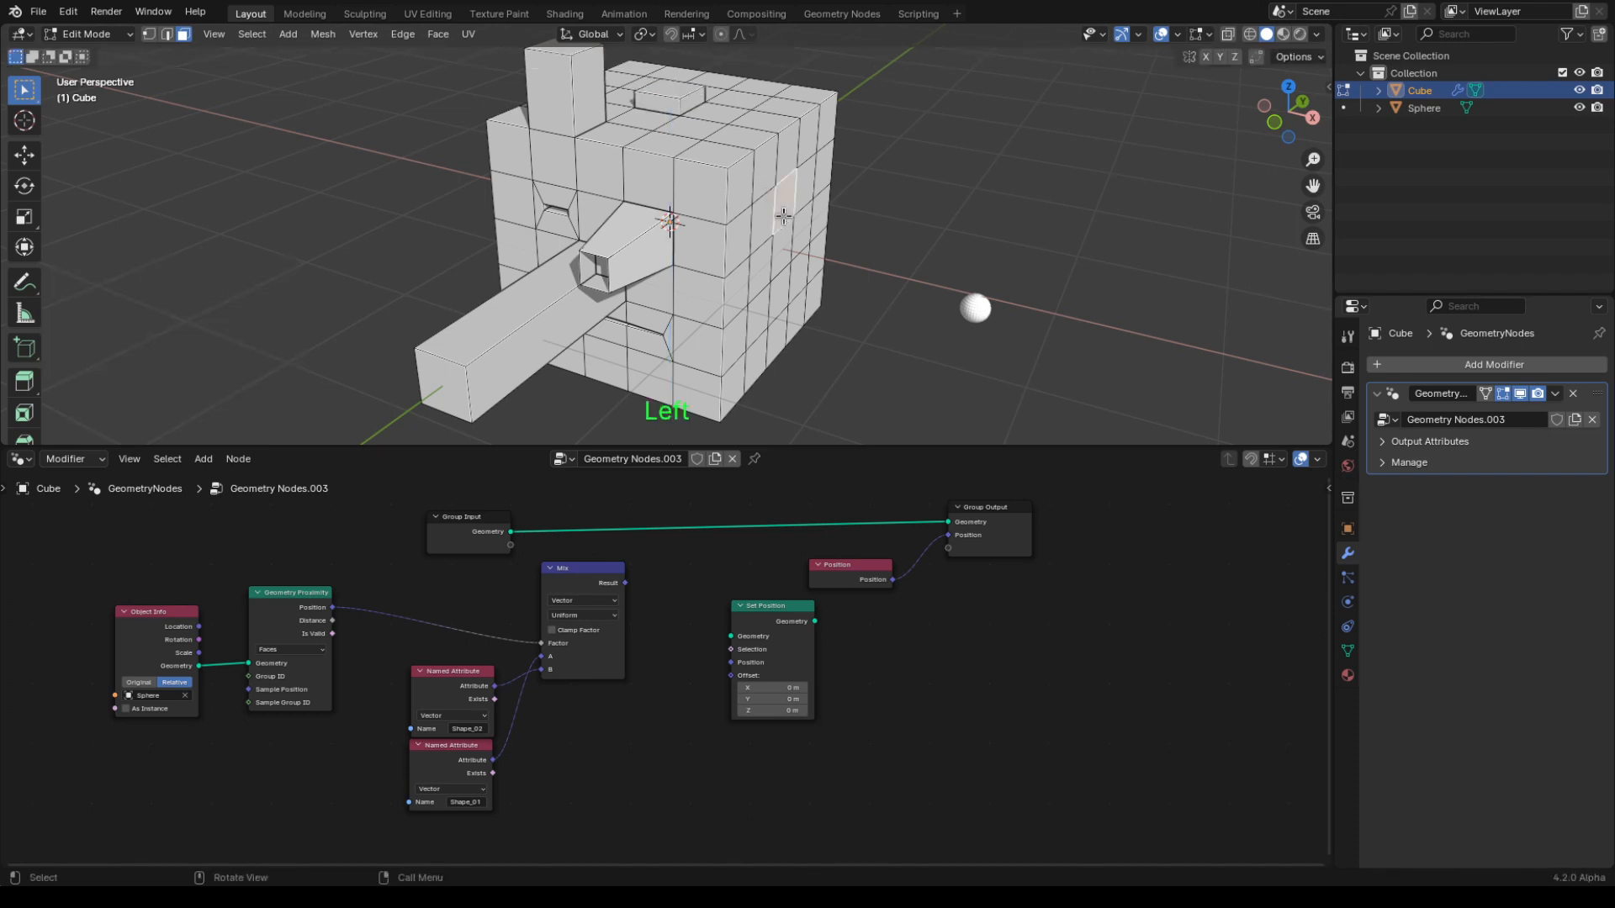
{"action": "key", "text": "e"}
{"action": "left_click", "coordinate": [871, 301]}
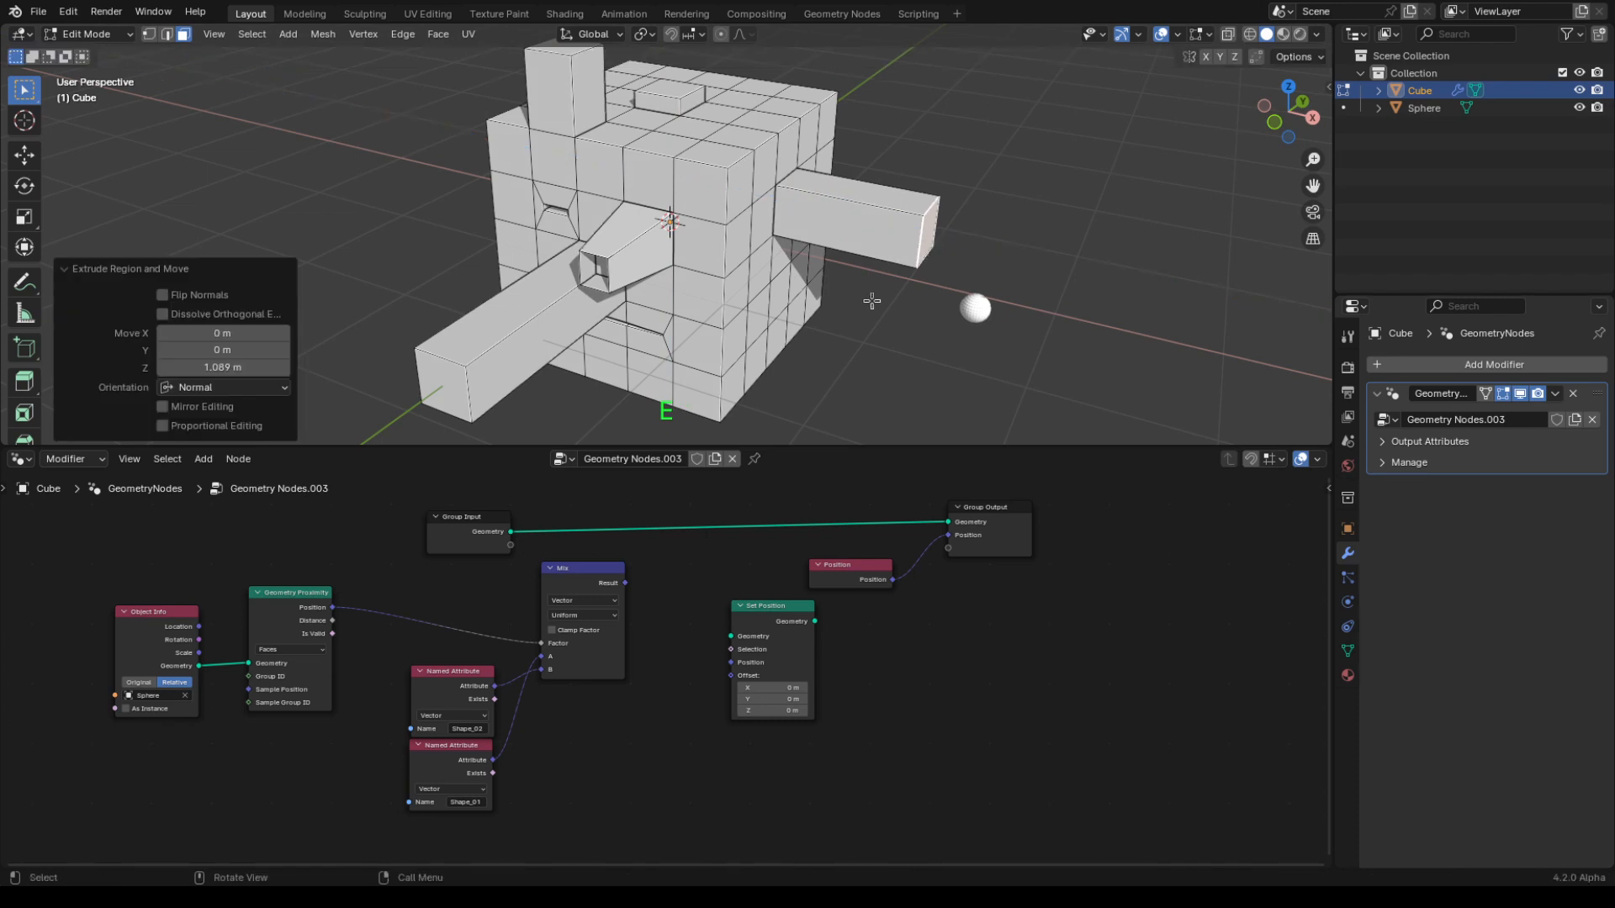
{"action": "mouse_move", "coordinate": [871, 301]}
{"action": "middle_mouse_down"}
{"action": "mouse_move", "coordinate": [850, 278]}
{"action": "mouse_move", "coordinate": [898, 277]}
{"action": "mouse_move", "coordinate": [857, 299]}
{"action": "middle_mouse_up"}
{"action": "key", "text": "Tab"}
{"action": "scroll", "coordinate": [856, 299], "scroll_direction": "down", "scroll_amount": 2}
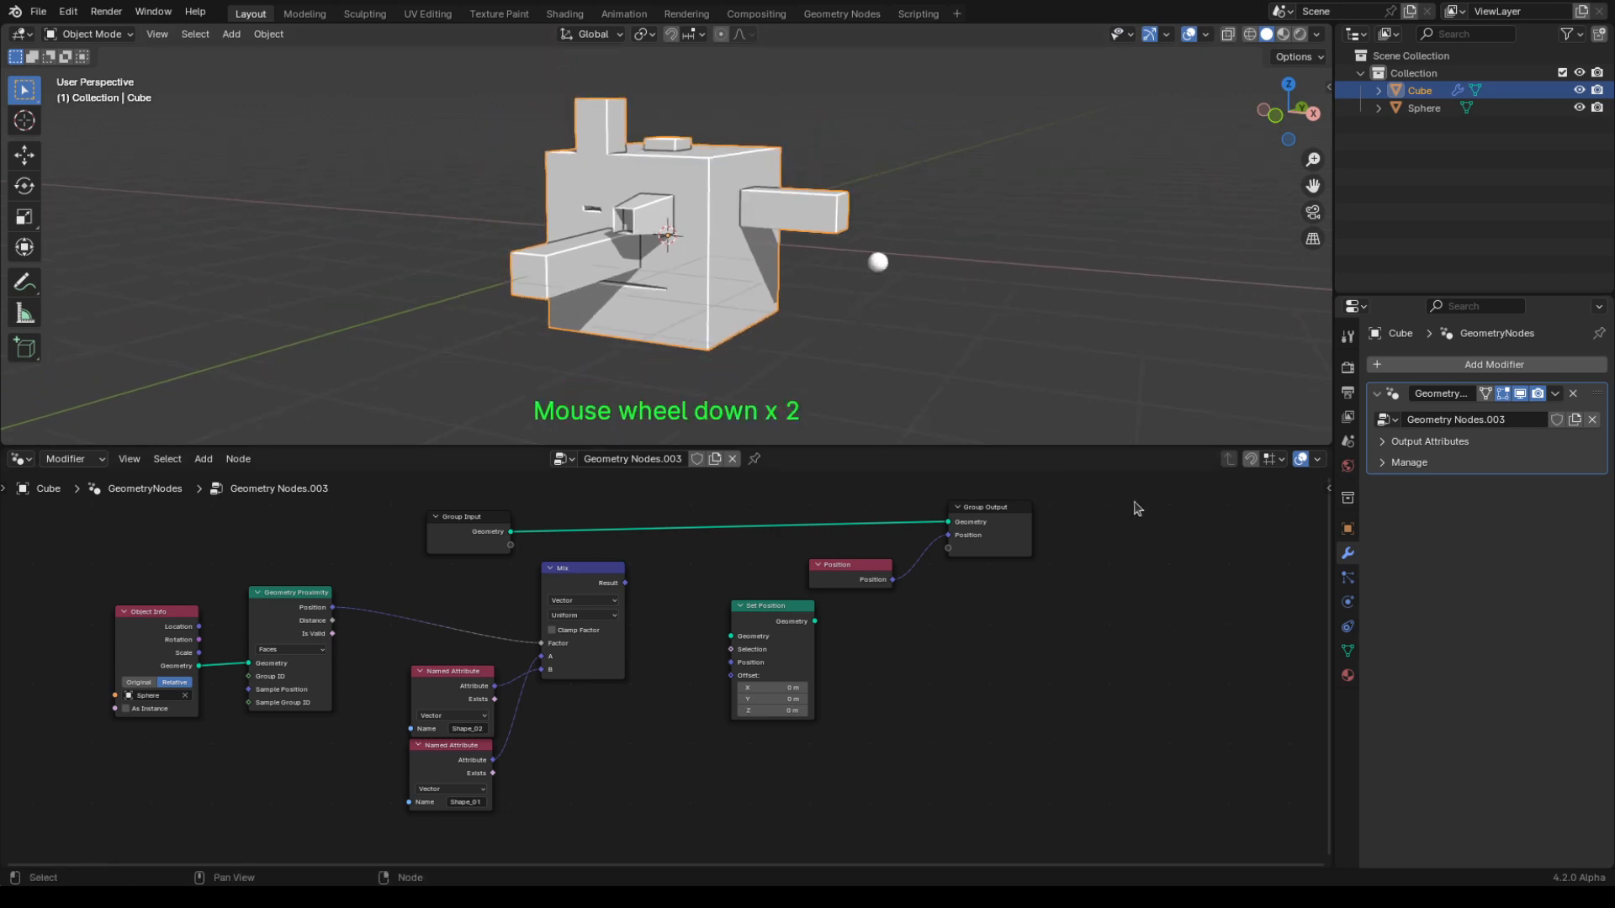
- Set the cube modifier's Position output attribute to Shape_02 and apply the modifier
{"action": "left_click", "coordinate": [1383, 443]}
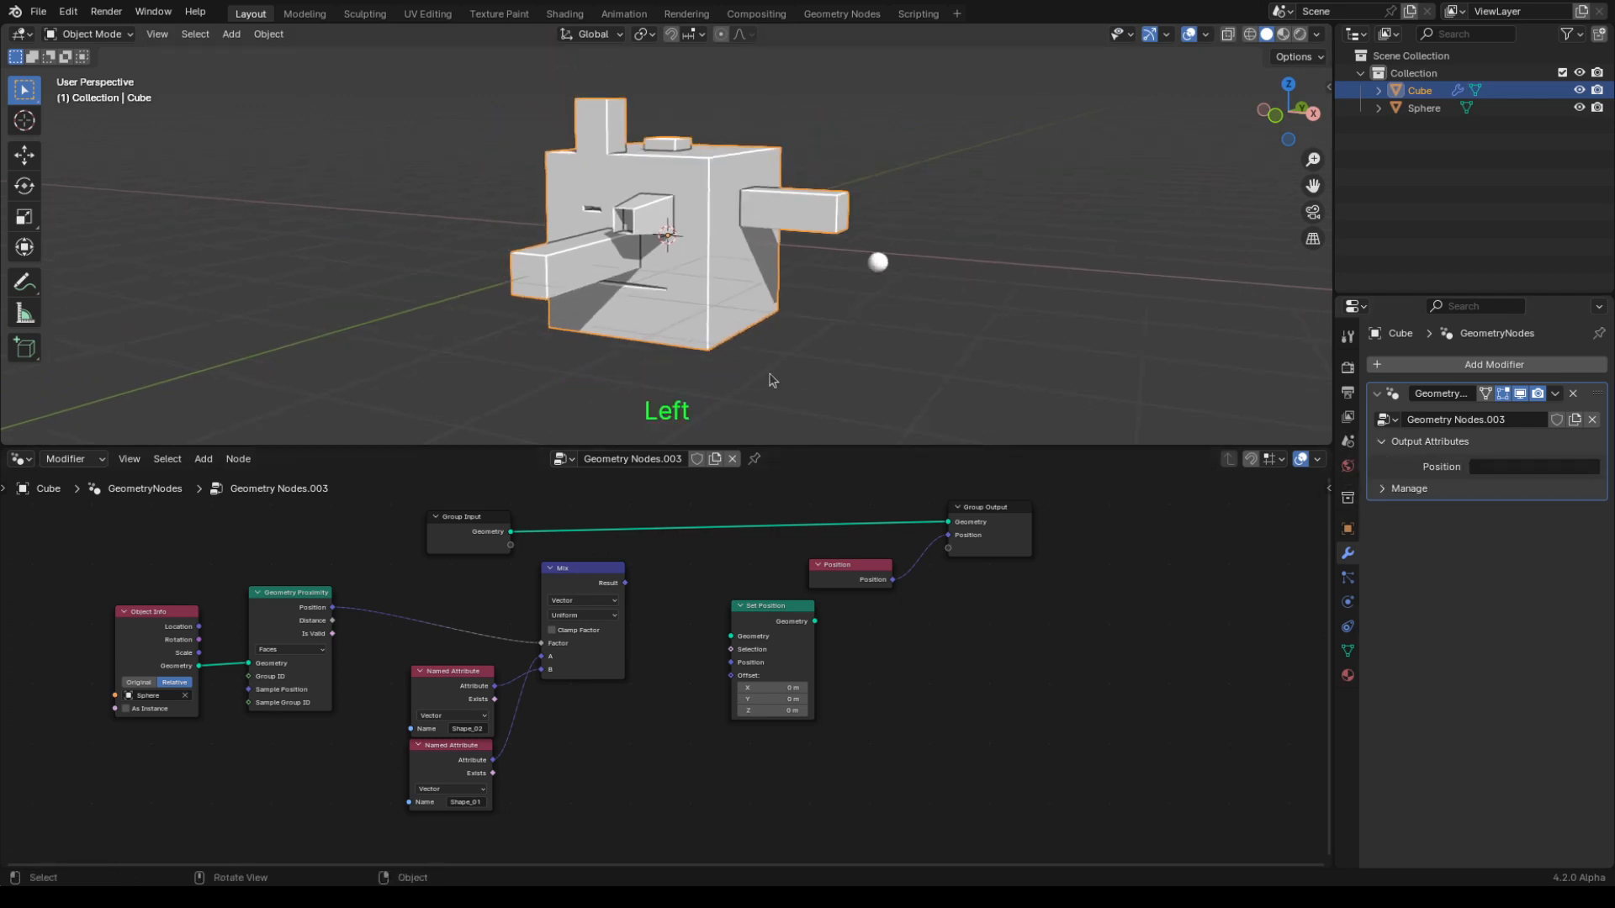
{"action": "middle_click_drag", "start_coordinate": [947, 338], "coordinate": [936, 335]}
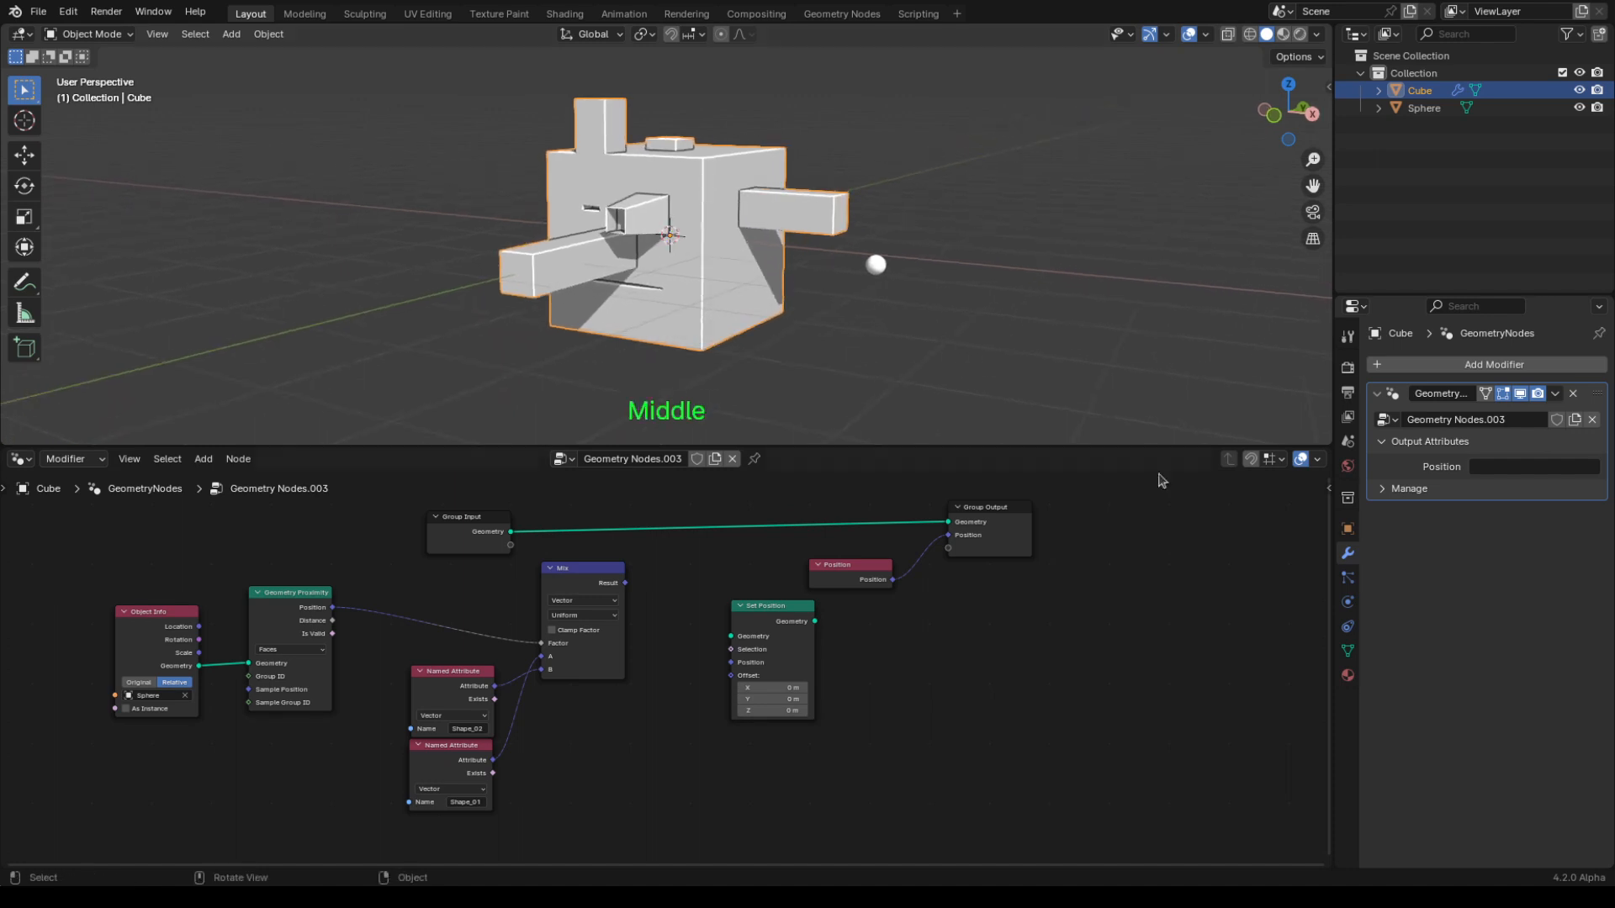
{"action": "left_click", "coordinate": [1497, 476]}
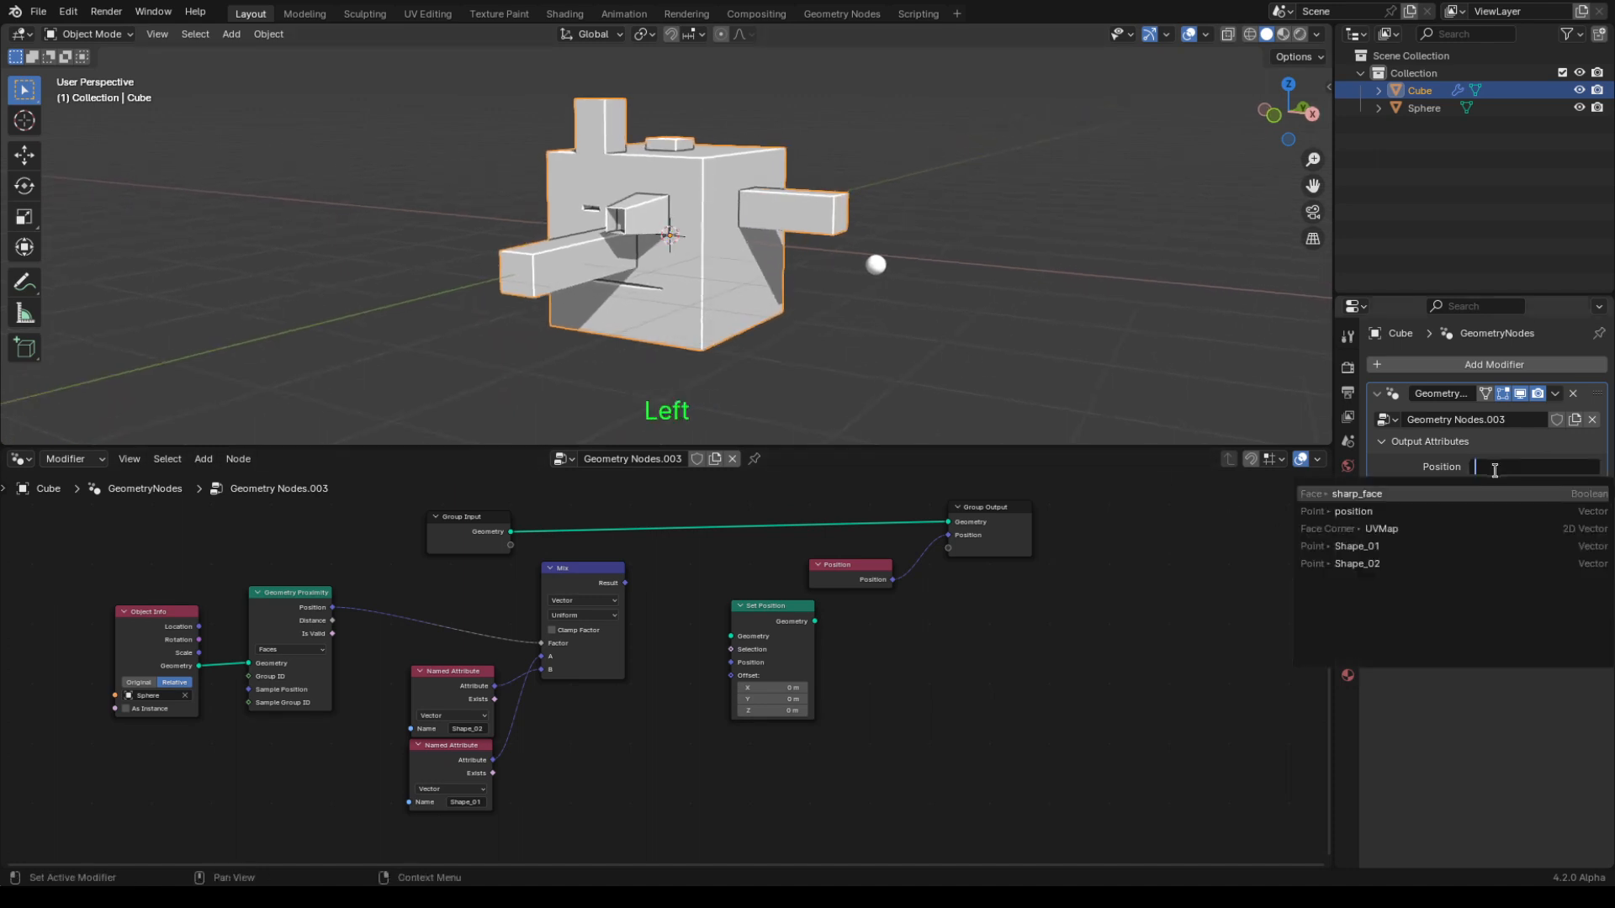
{"action": "left_click", "coordinate": [1384, 564]}
{"action": "left_click", "coordinate": [1556, 394]}
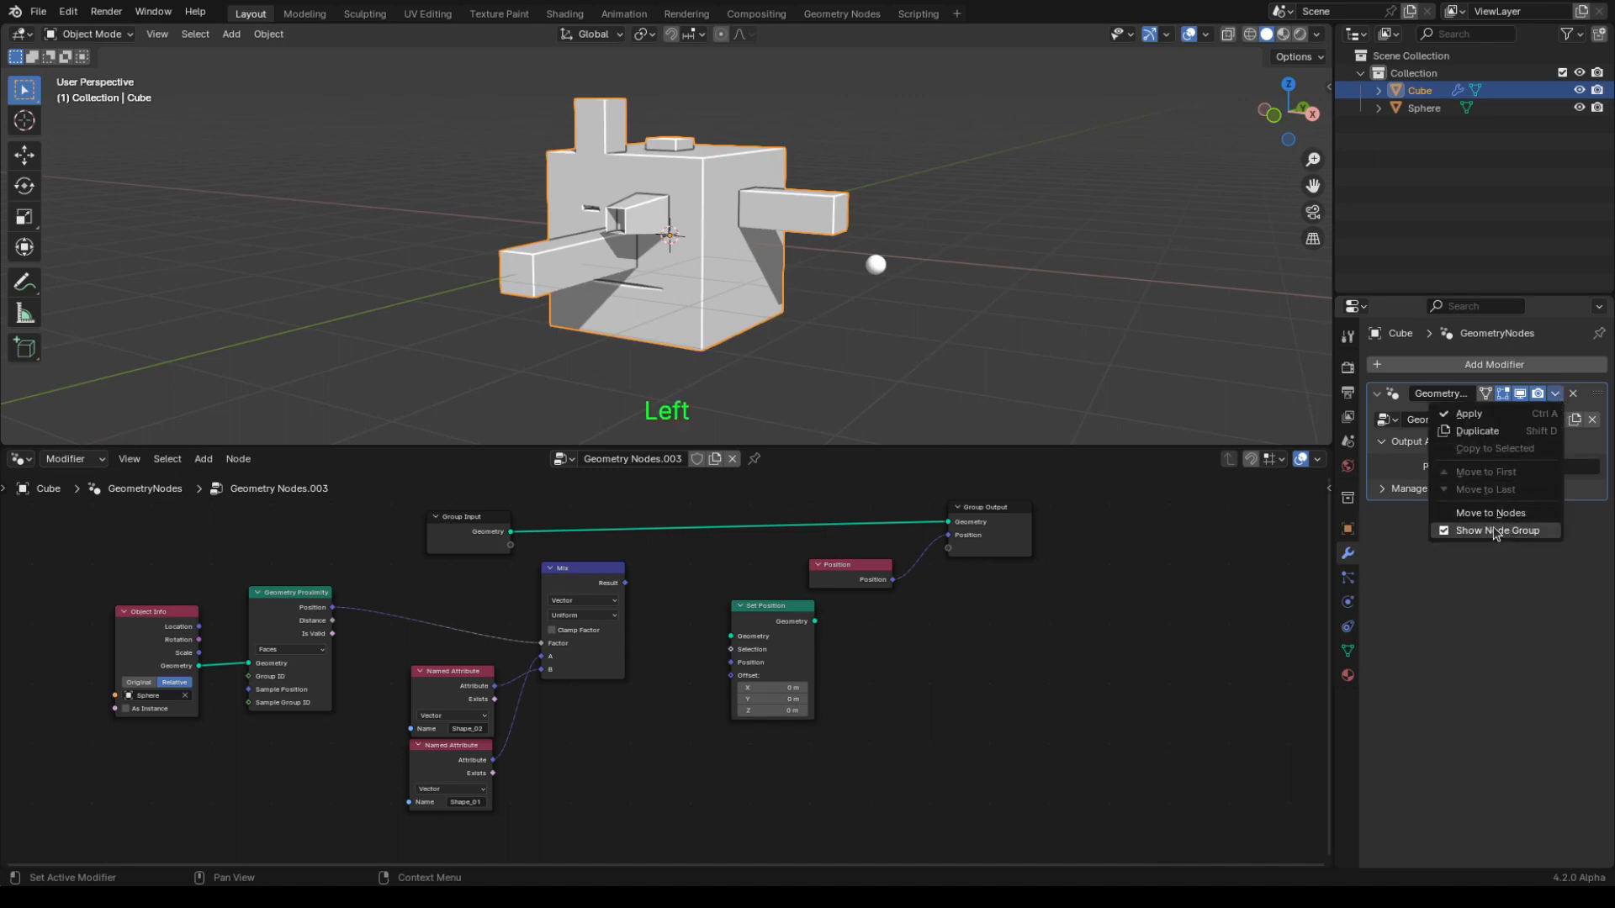
{"action": "left_click", "coordinate": [1469, 413]}
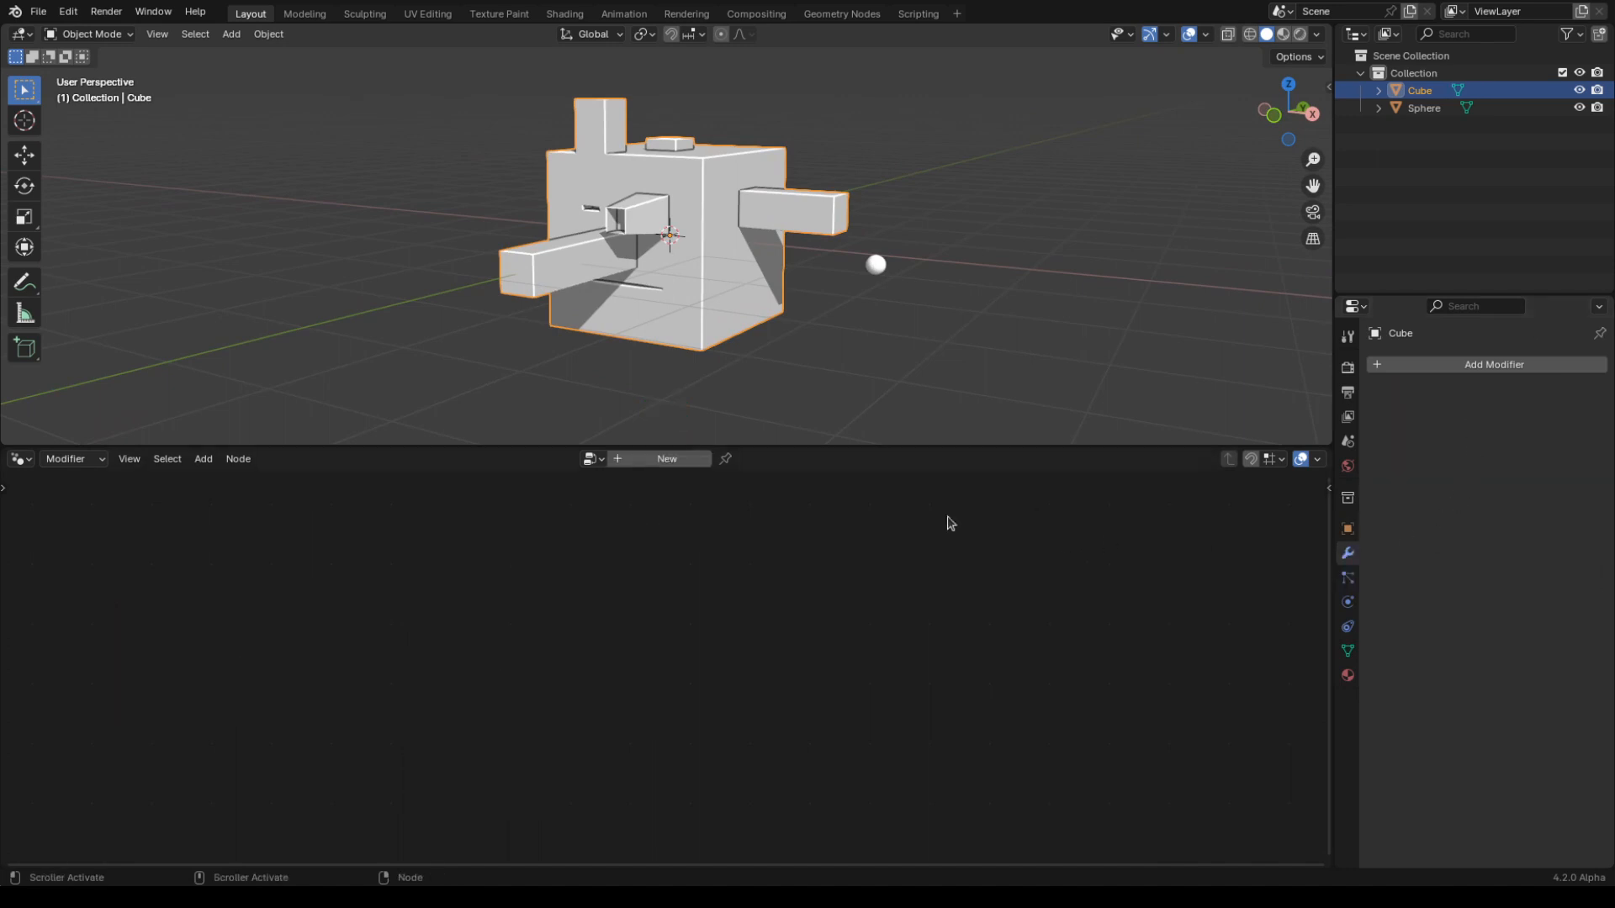
- Add a Geometry Nodes modifier to the cube and assign it the existing Geometry Nodes.003 node group
{"action": "left_click", "coordinate": [1429, 370]}
{"action": "mouse_move", "coordinate": [1339, 405]}
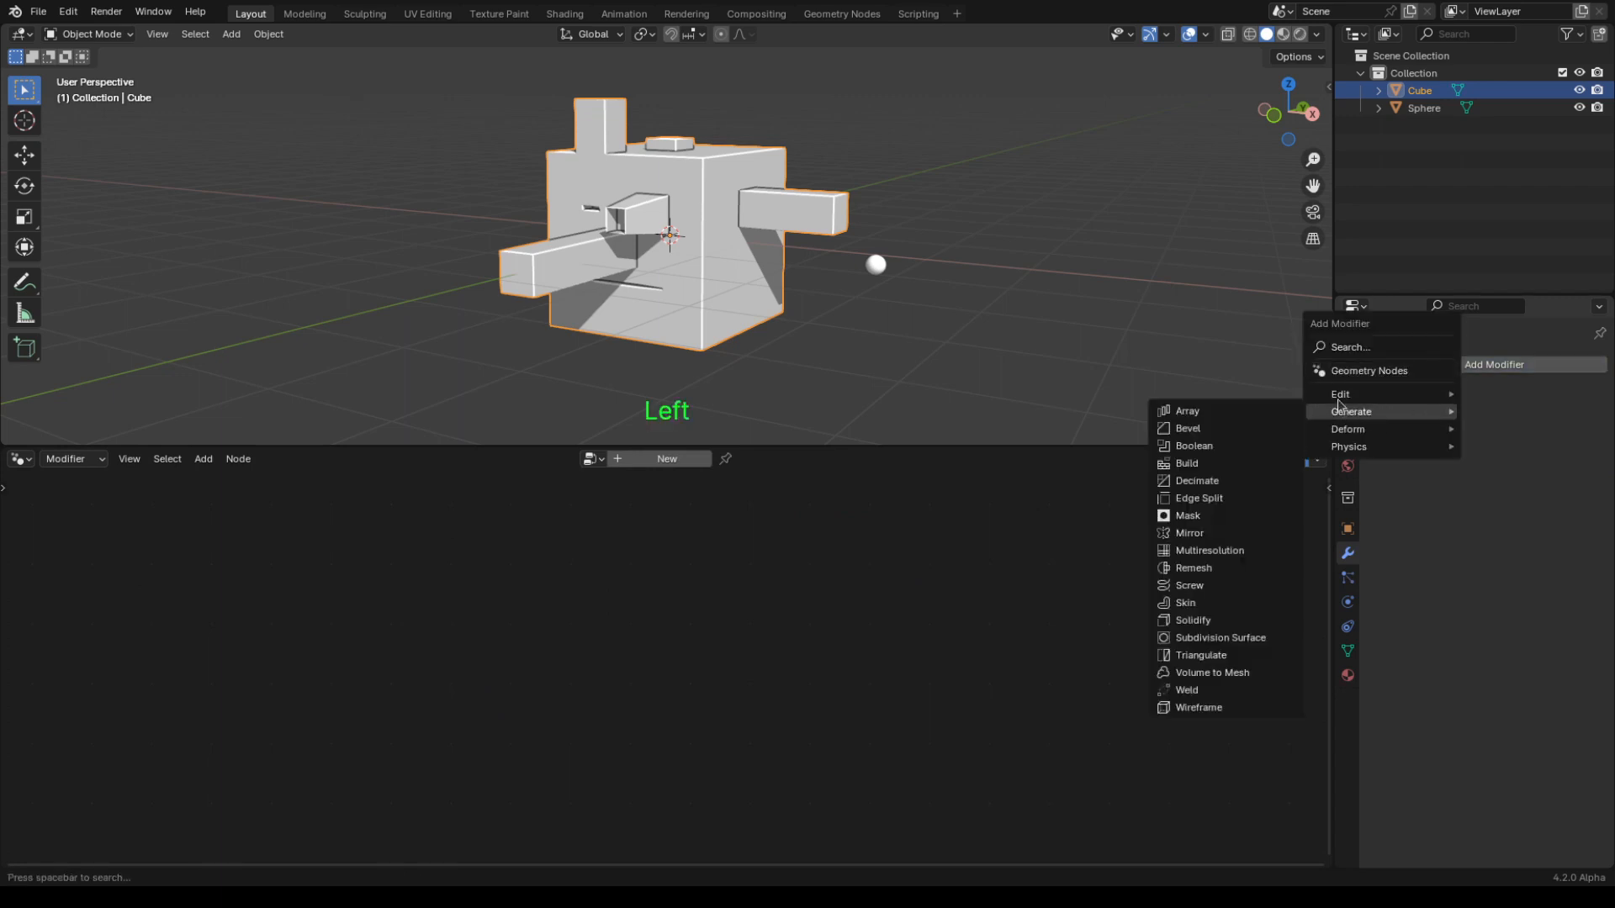
{"action": "left_click", "coordinate": [1356, 373]}
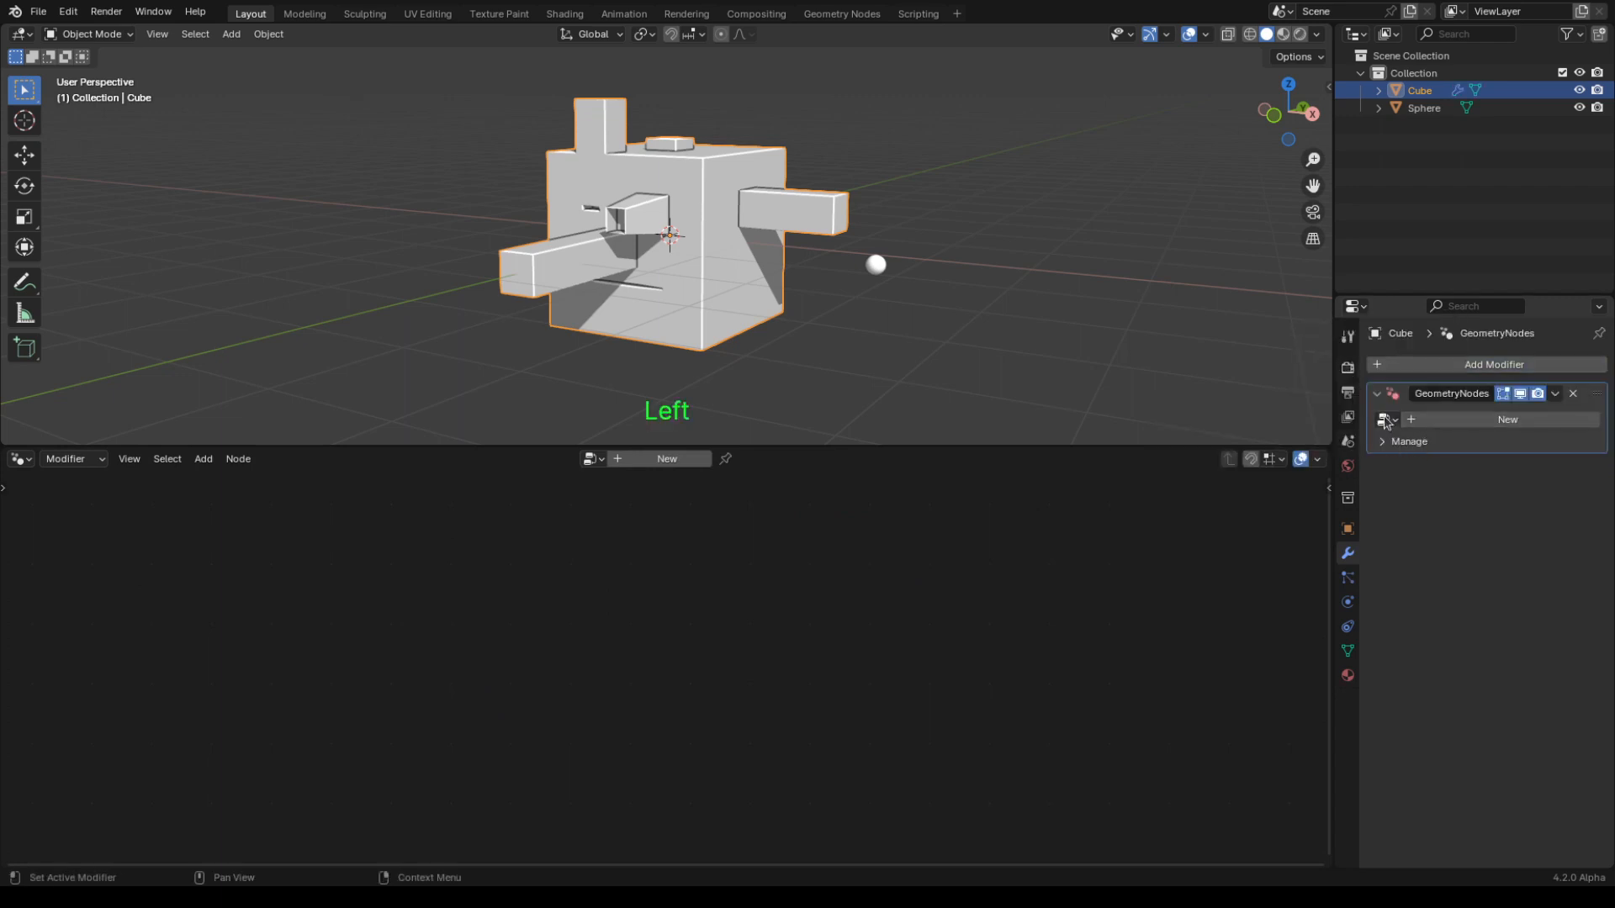
{"action": "left_click", "coordinate": [1385, 422]}
{"action": "left_click", "coordinate": [1273, 445]}
- Detach the Position node from Group Output, and wire Mix's Result through Set Position into Group Output's Position input
{"action": "middle_click_drag", "start_coordinate": [1040, 580], "coordinate": [1024, 607]}
{"action": "left_click_drag", "start_coordinate": [932, 562], "coordinate": [935, 734]}
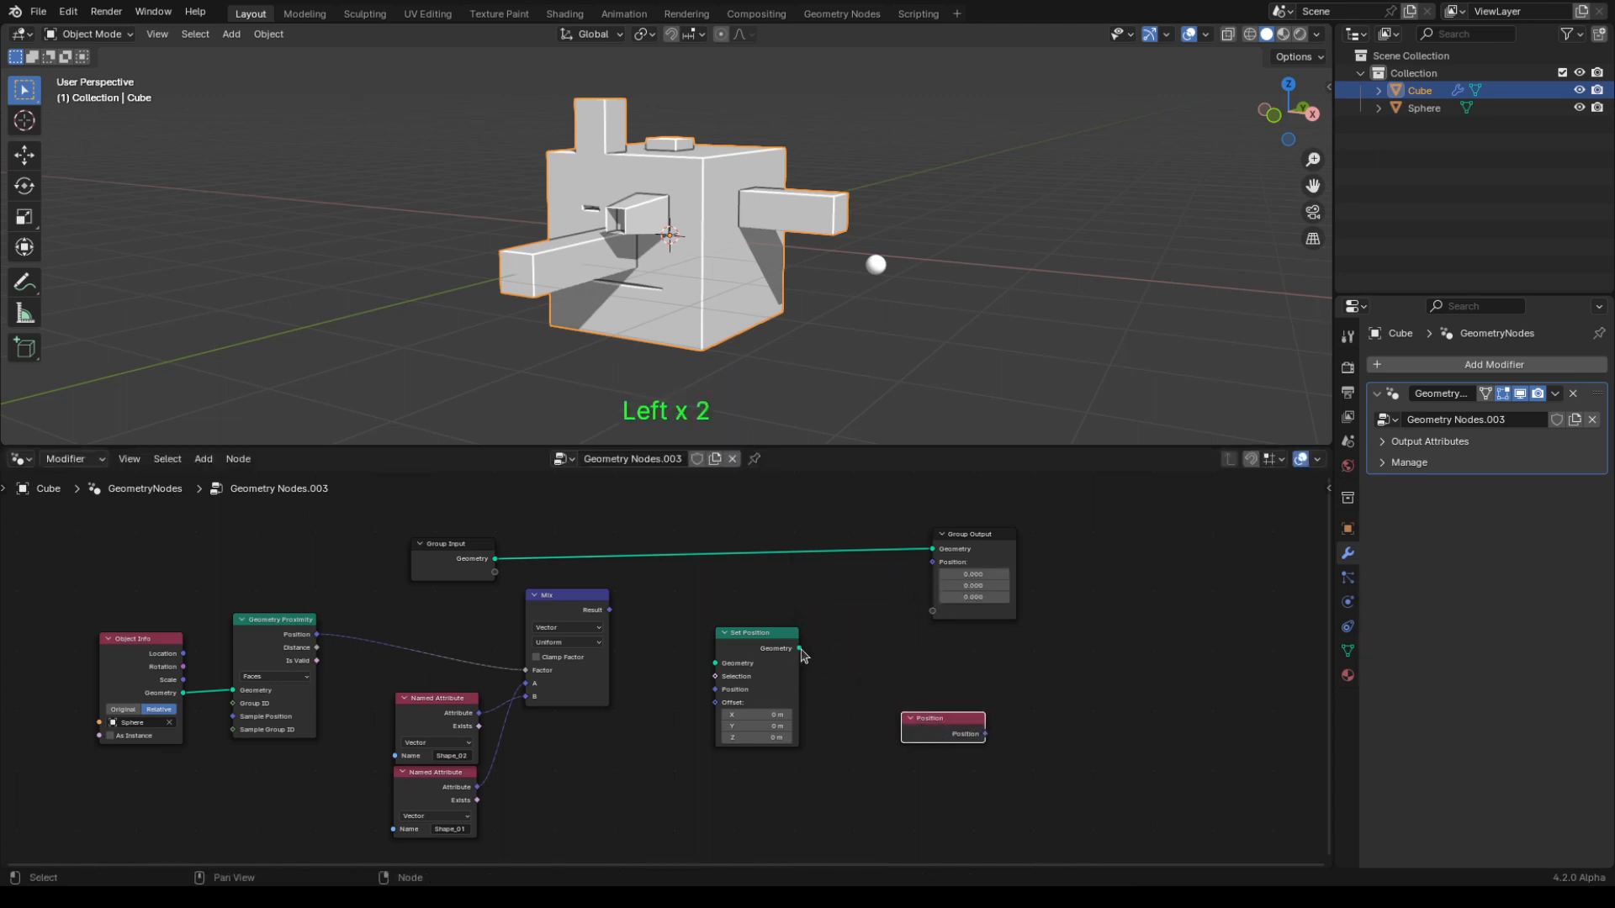
{"action": "left_click_drag", "start_coordinate": [801, 648], "coordinate": [933, 578]}
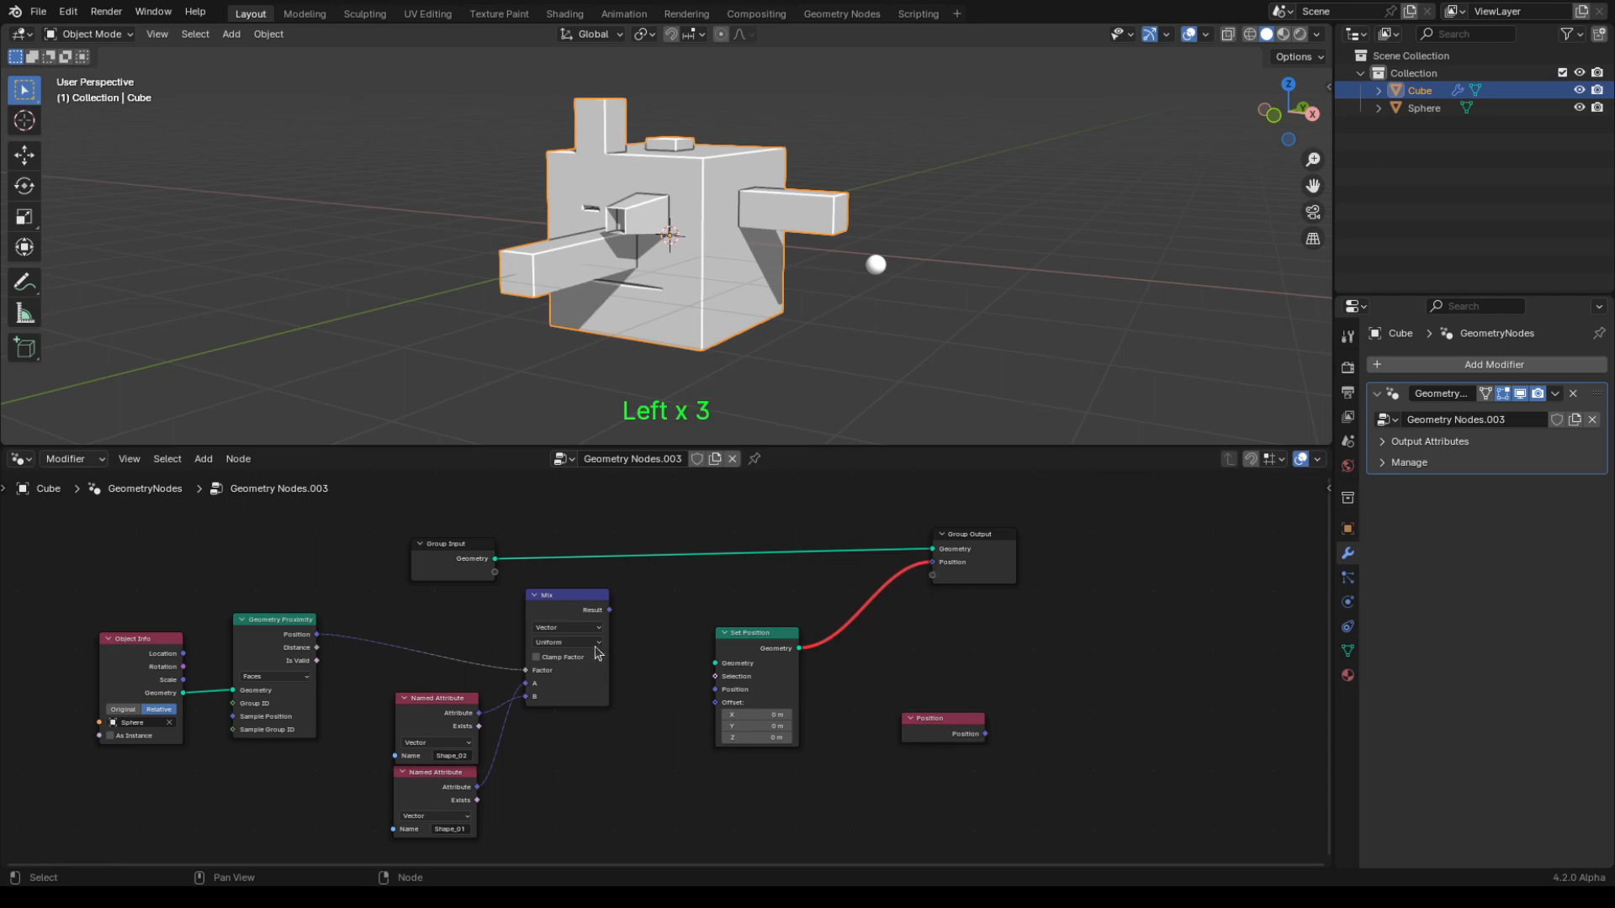
{"action": "left_click_drag", "start_coordinate": [610, 611], "coordinate": [715, 690]}
{"action": "left_click_drag", "start_coordinate": [763, 641], "coordinate": [764, 603]}
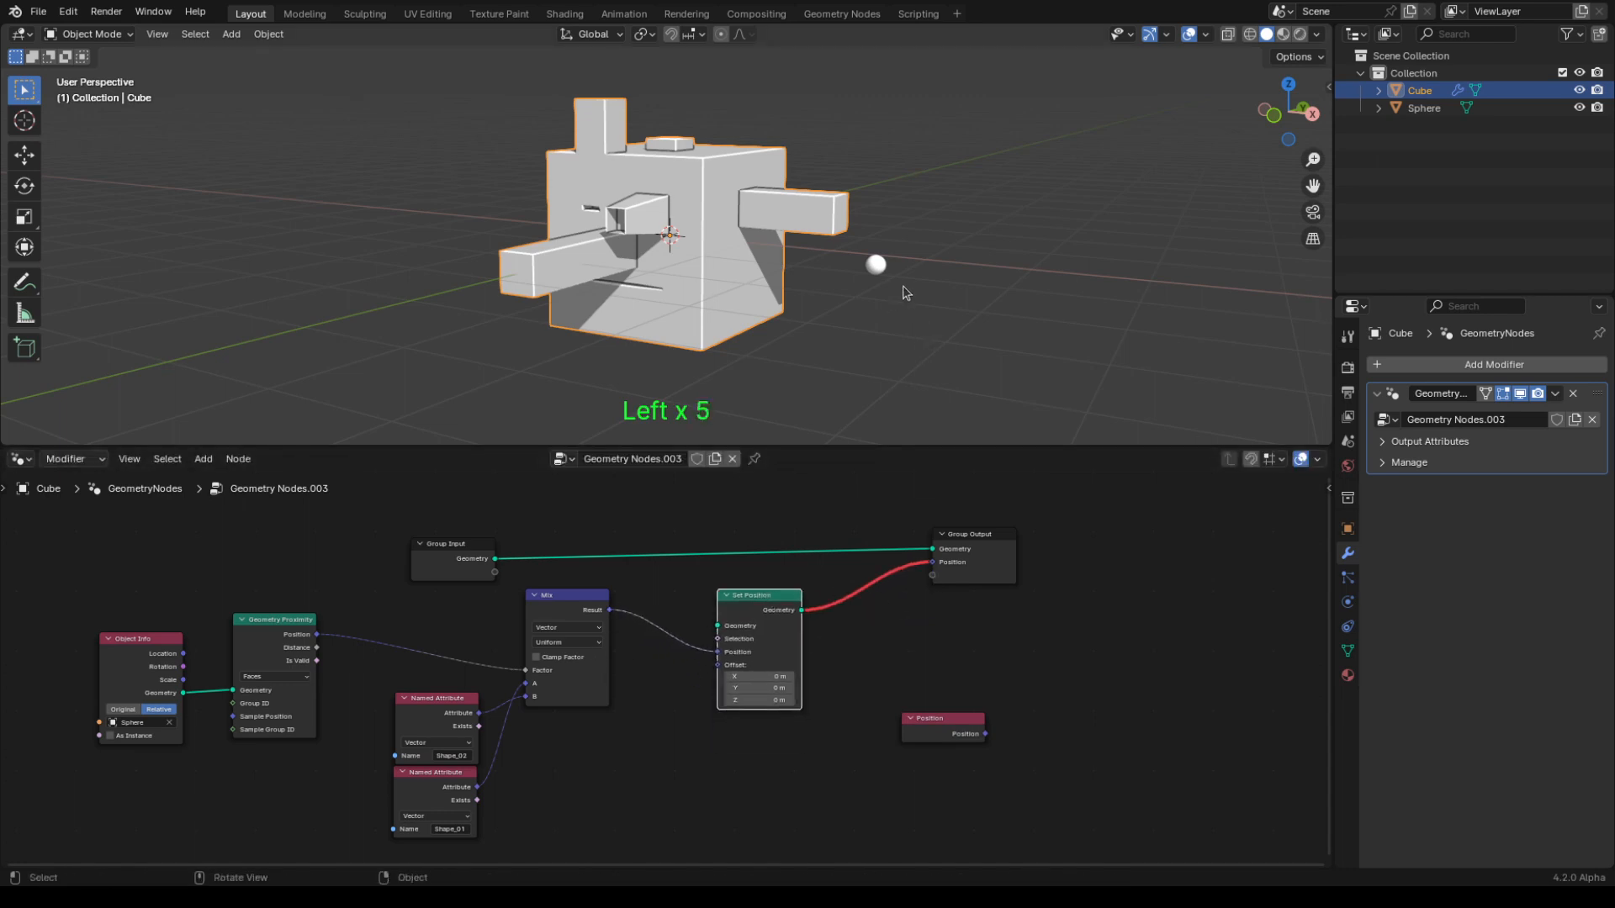
- Try moving the sphere toward the cube to test the shape blend, cancel the move and reselect the cube
{"action": "left_click", "coordinate": [877, 266]}
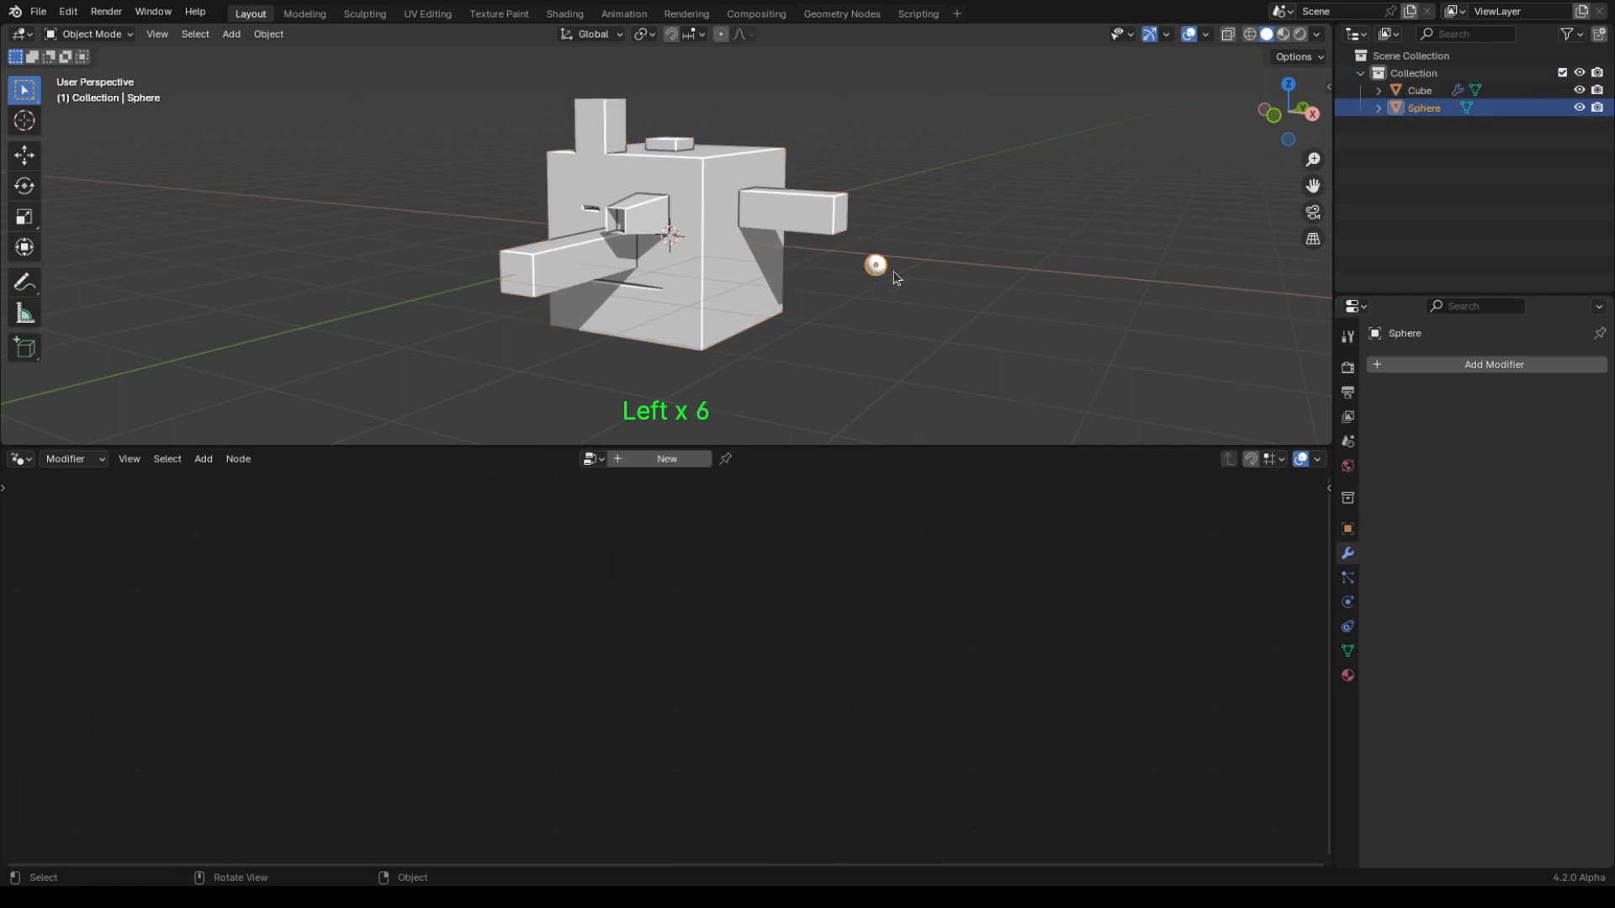
{"action": "key", "text": "g"}
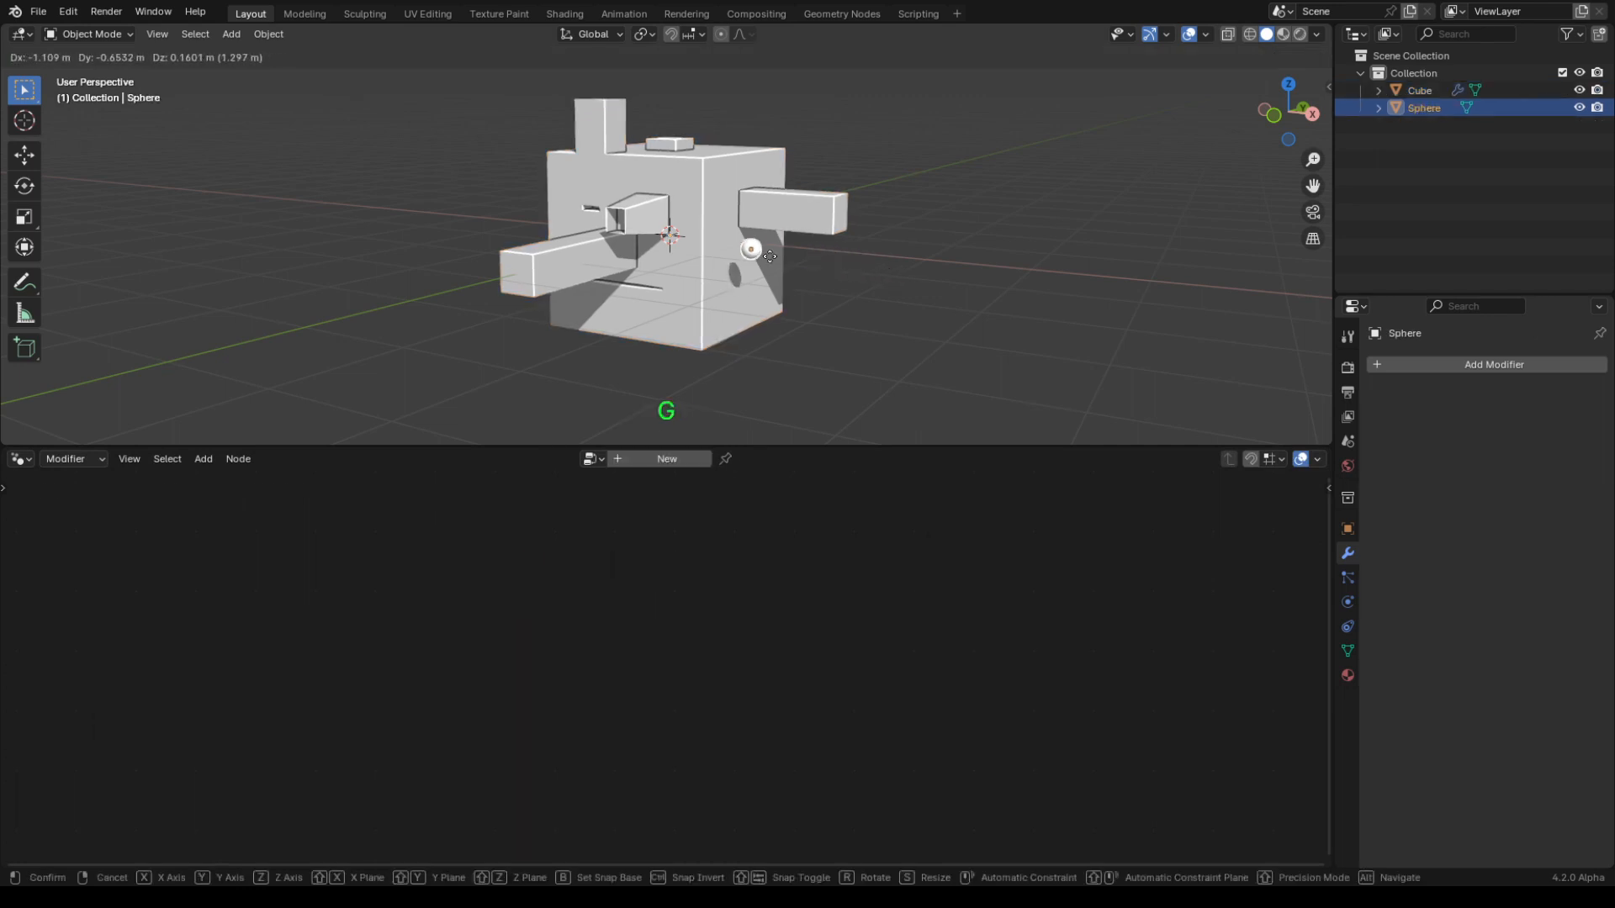
{"action": "key", "text": "Escape"}
{"action": "left_click", "coordinate": [724, 219]}
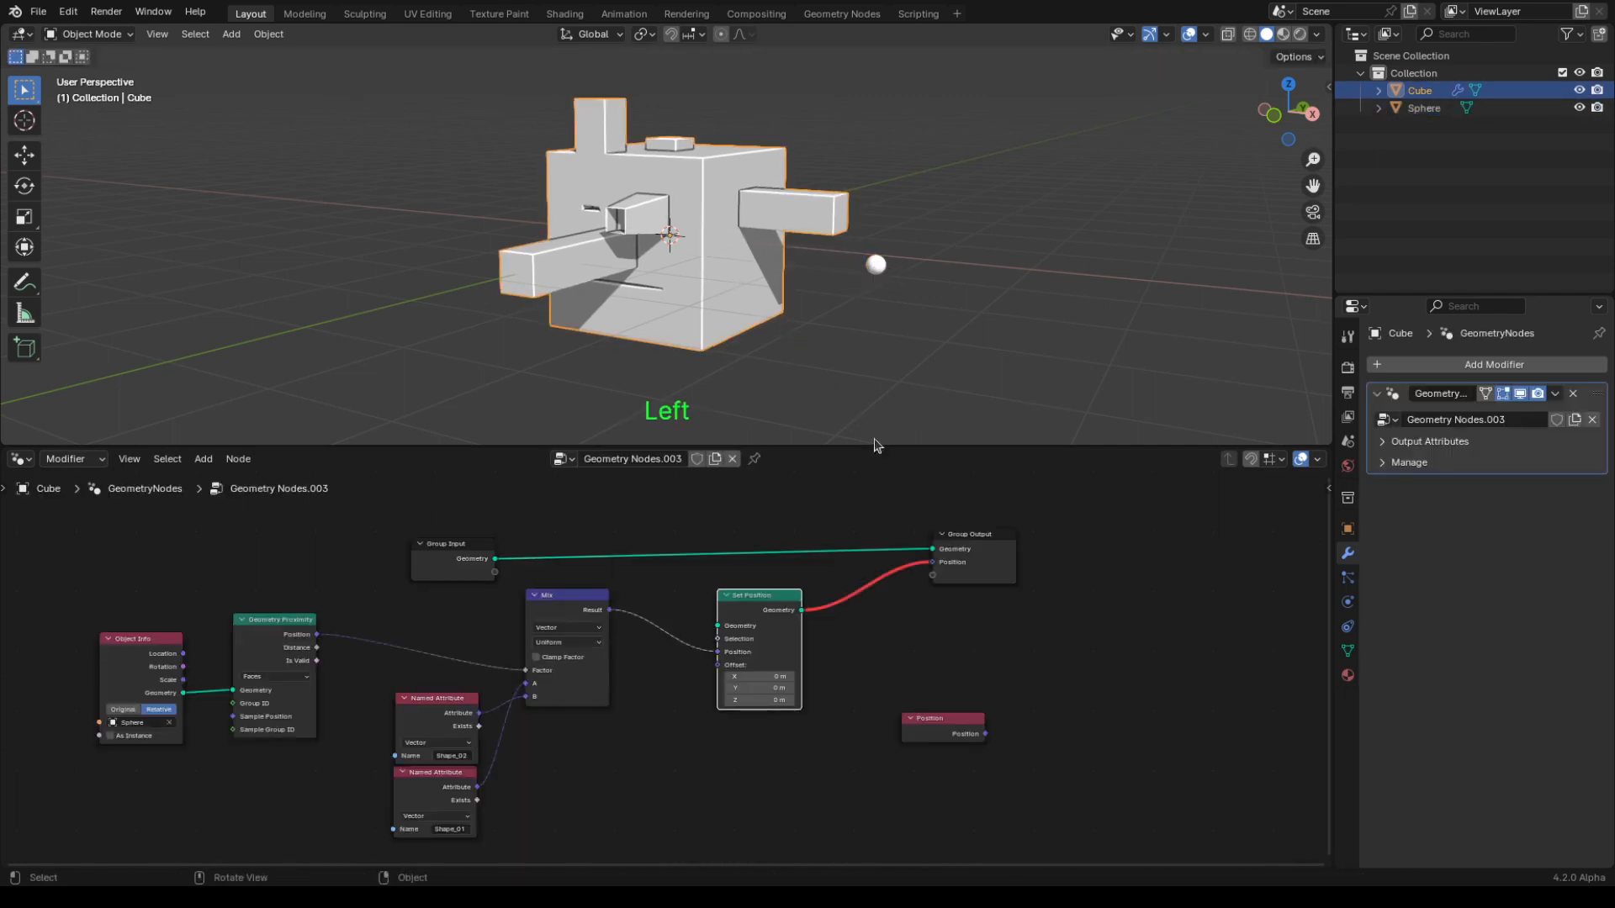
- Unlink Set Position from Group Output's Position and insert the node into the Geometry link between Group Input and Group Output
{"action": "middle_click_drag", "start_coordinate": [744, 767], "coordinate": [782, 759]}
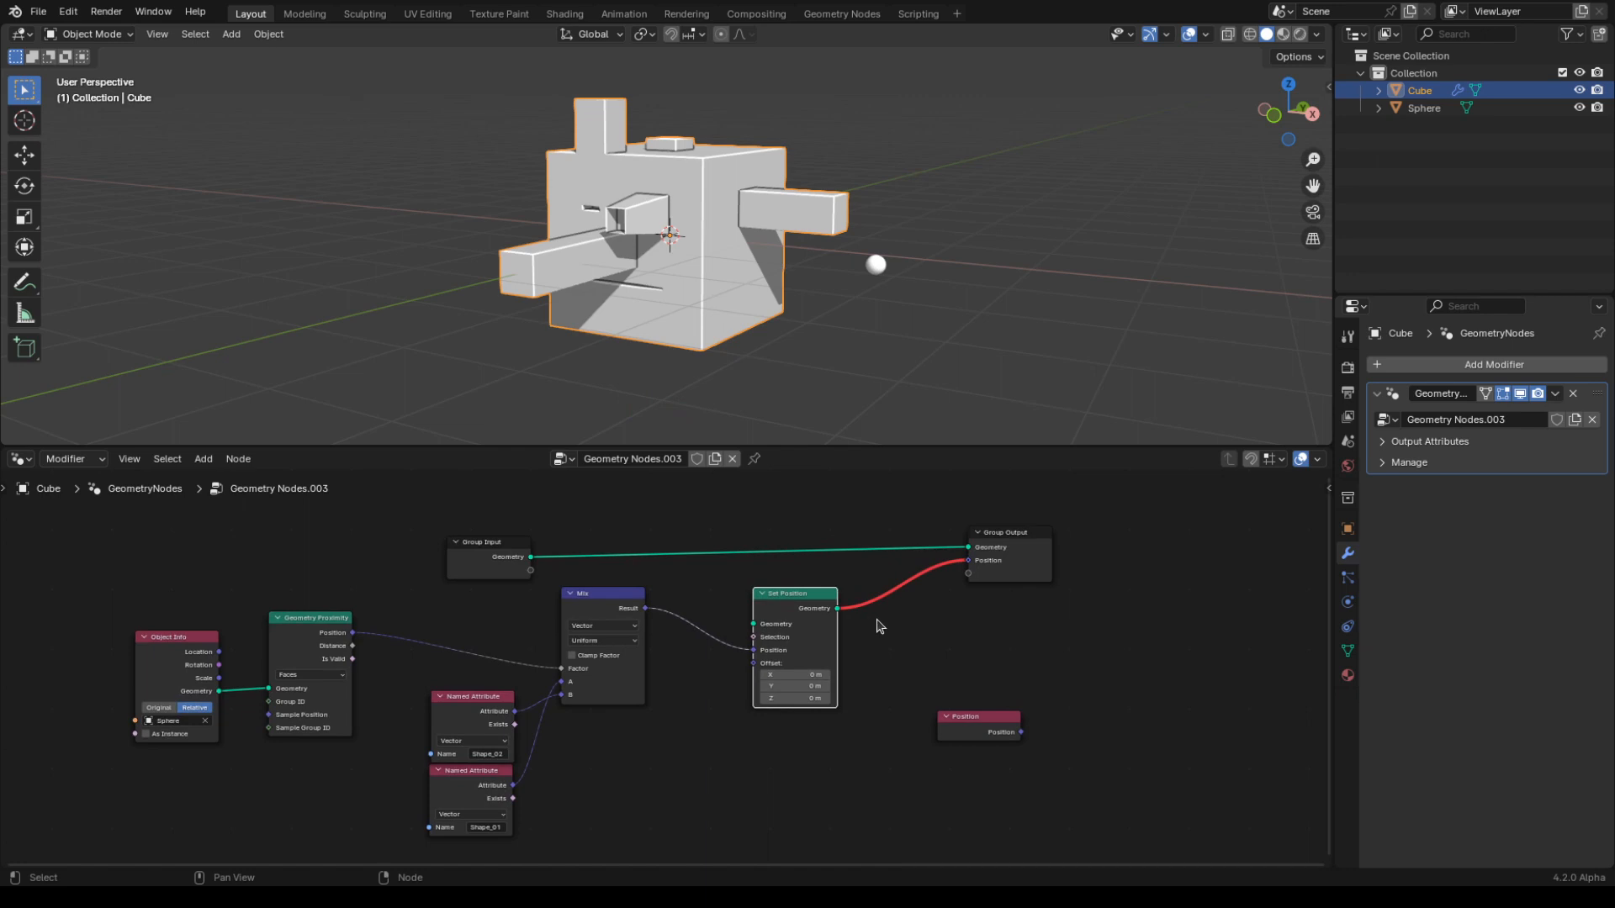
{"action": "left_click_drag", "start_coordinate": [796, 603], "coordinate": [761, 599]}
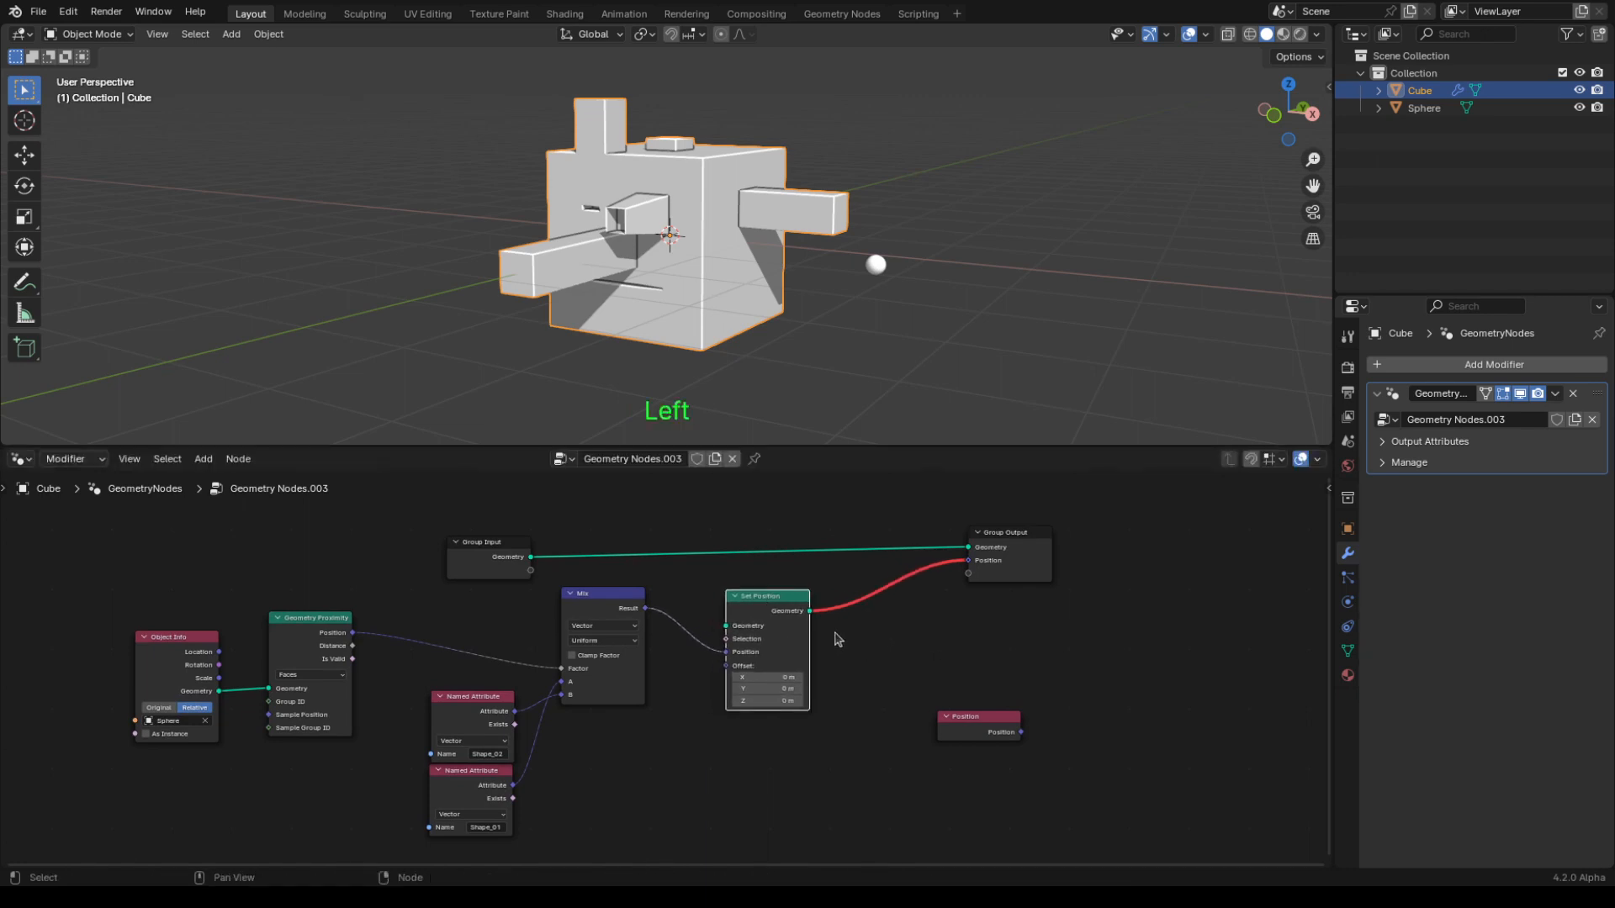
{"action": "left_click_drag", "start_coordinate": [966, 562], "coordinate": [959, 581]}
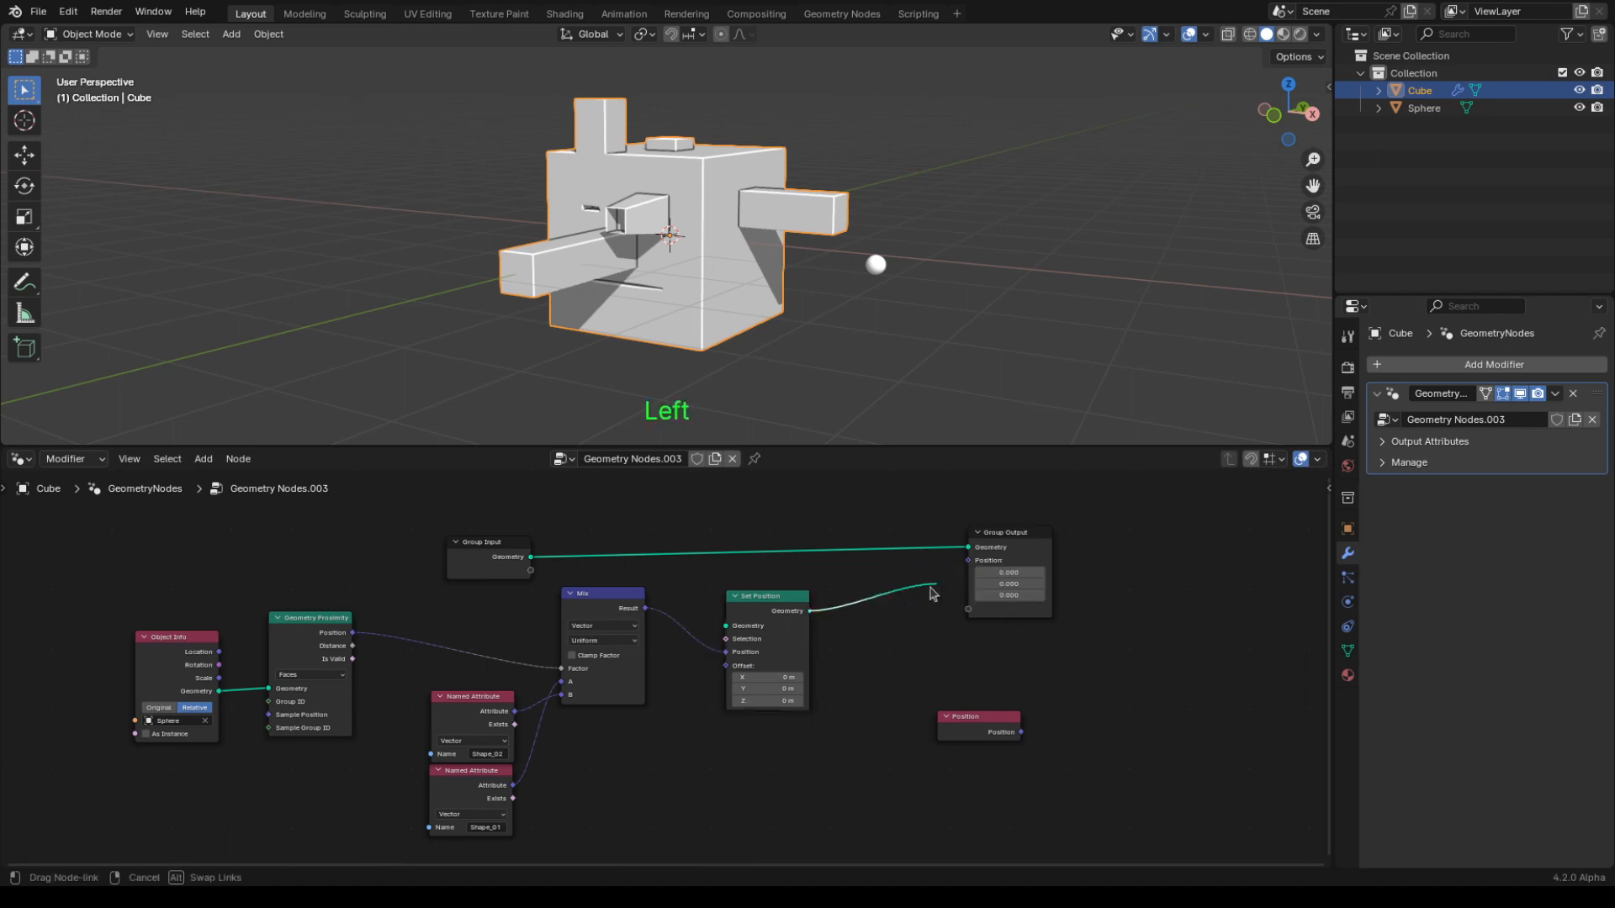
{"action": "left_click_drag", "start_coordinate": [779, 599], "coordinate": [848, 530]}
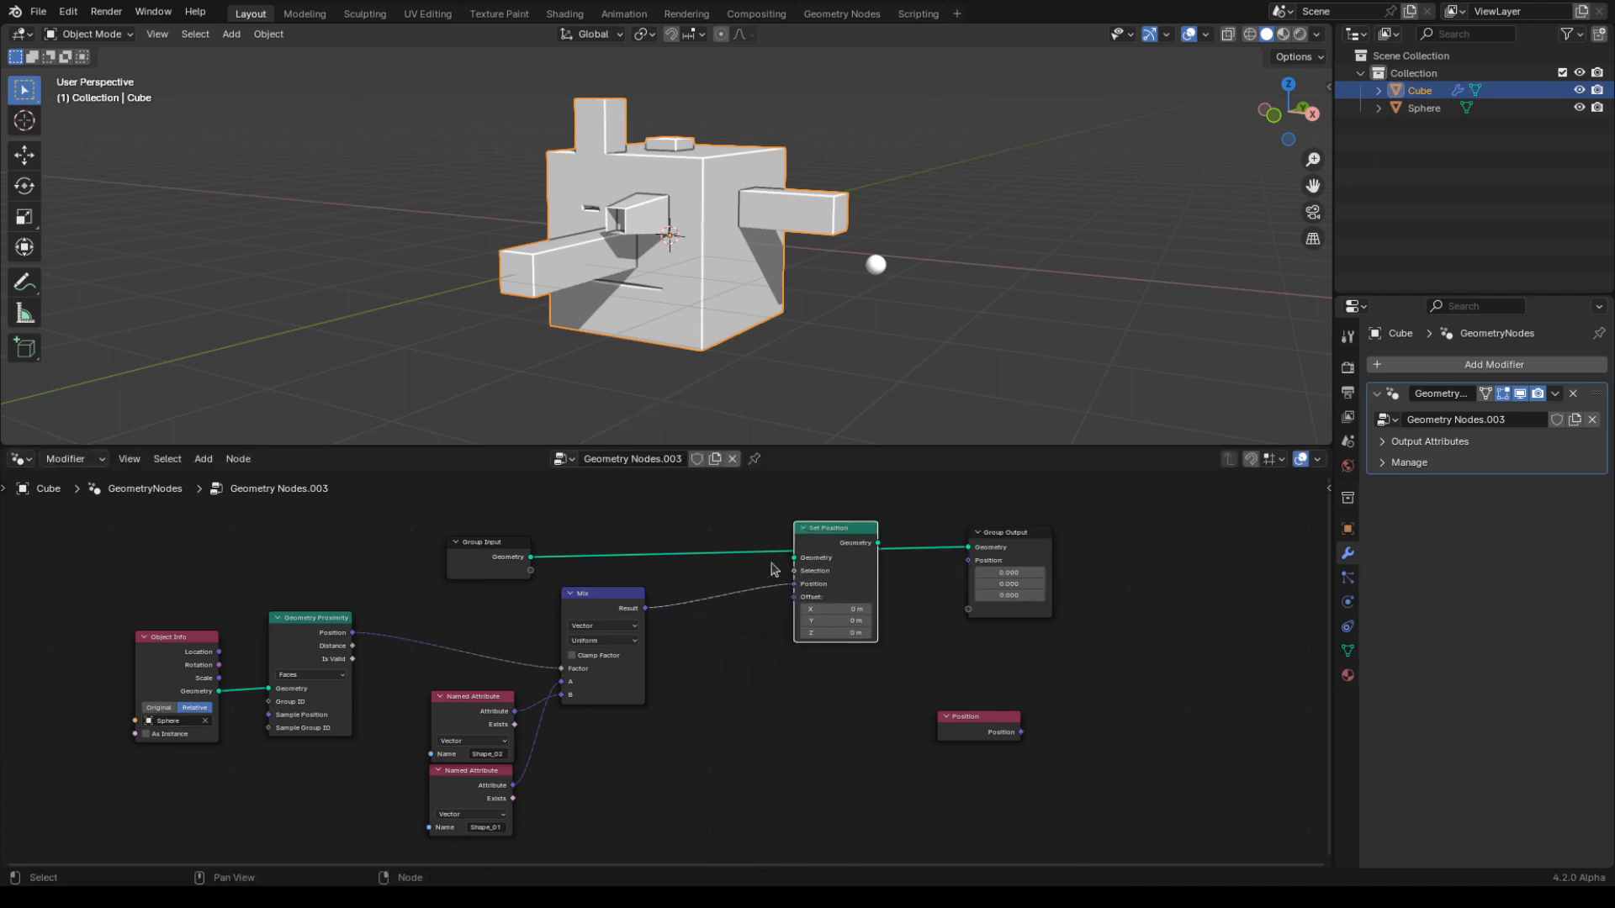
{"action": "left_click_drag", "start_coordinate": [528, 557], "coordinate": [967, 550]}
{"action": "left_click", "coordinate": [879, 542]}
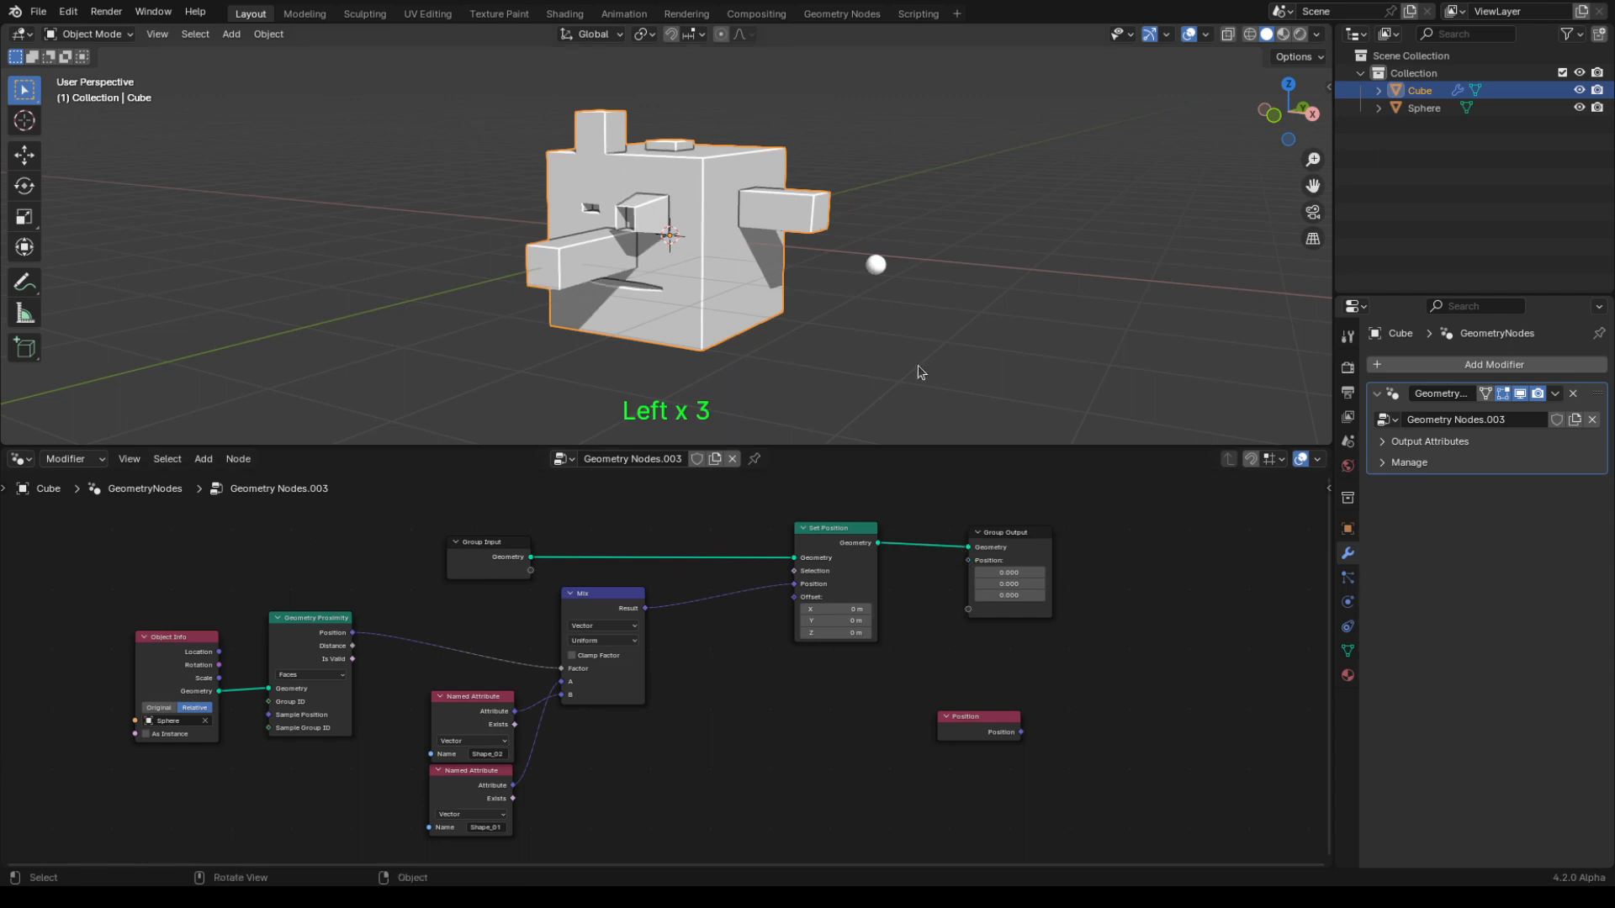
- Test the blend by moving the sphere along the X axis, cancel the move and reselect the cube
{"action": "left_click", "coordinate": [876, 266]}
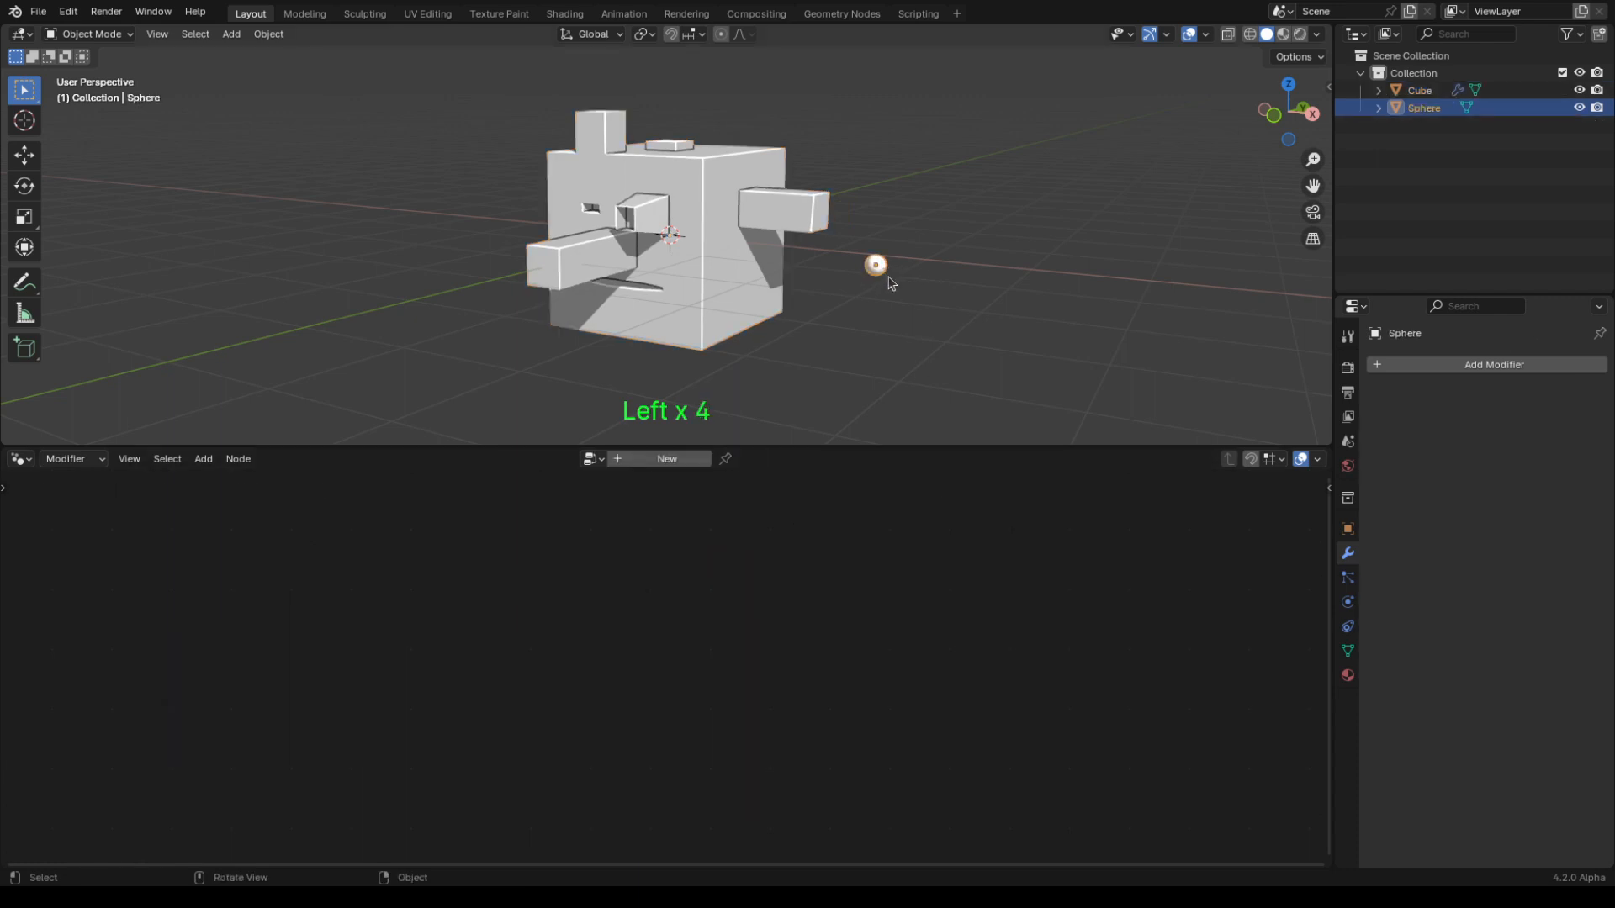
{"action": "key", "text": "g"}
{"action": "key", "text": "x"}
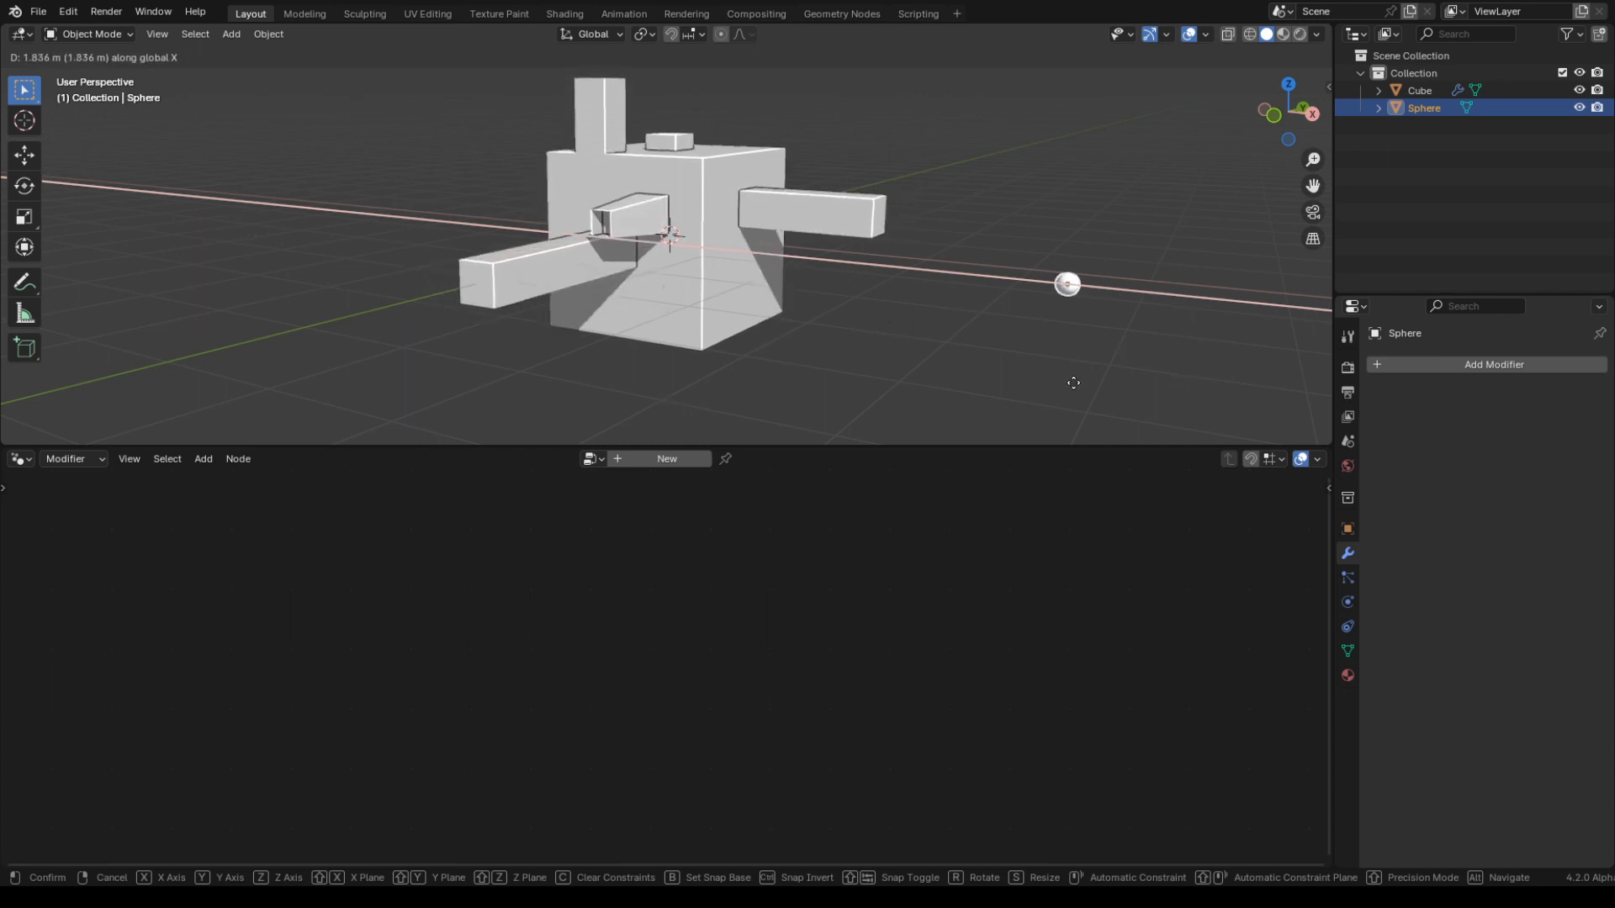
{"action": "left_click", "coordinate": [829, 390]}
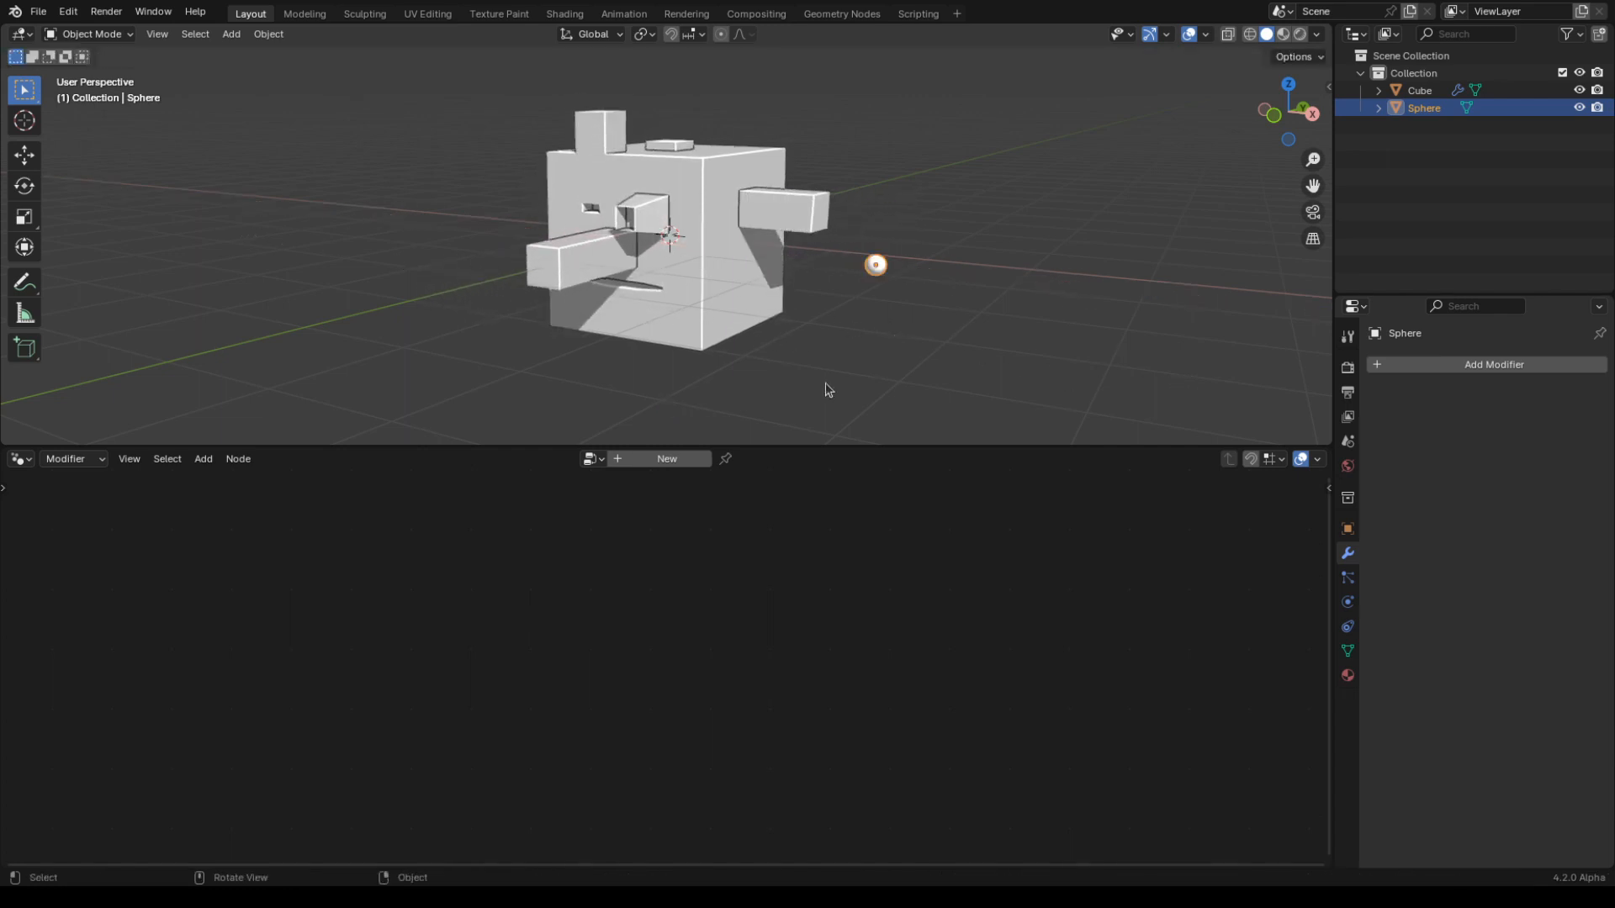
{"action": "left_click", "coordinate": [695, 225]}
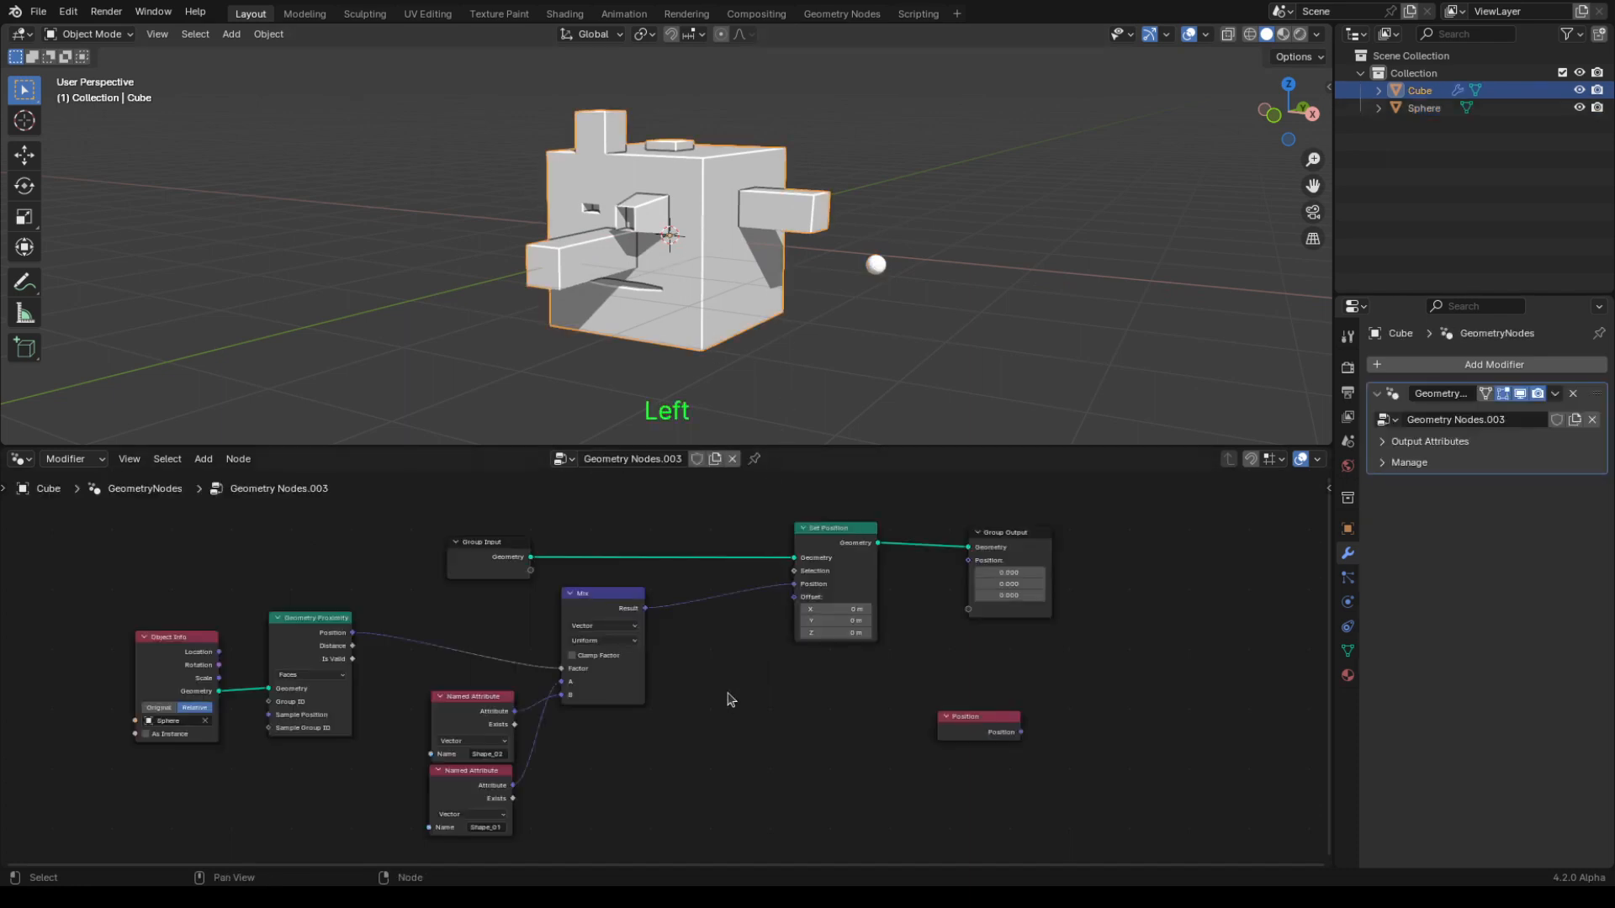
- Unlink Geometry Proximity from the Mix factor and move the Object Info and Geometry Proximity nodes away from the Mix node
{"action": "middle_click_drag", "start_coordinate": [730, 700], "coordinate": [813, 667]}
{"action": "left_click_drag", "start_coordinate": [644, 642], "coordinate": [522, 629]}
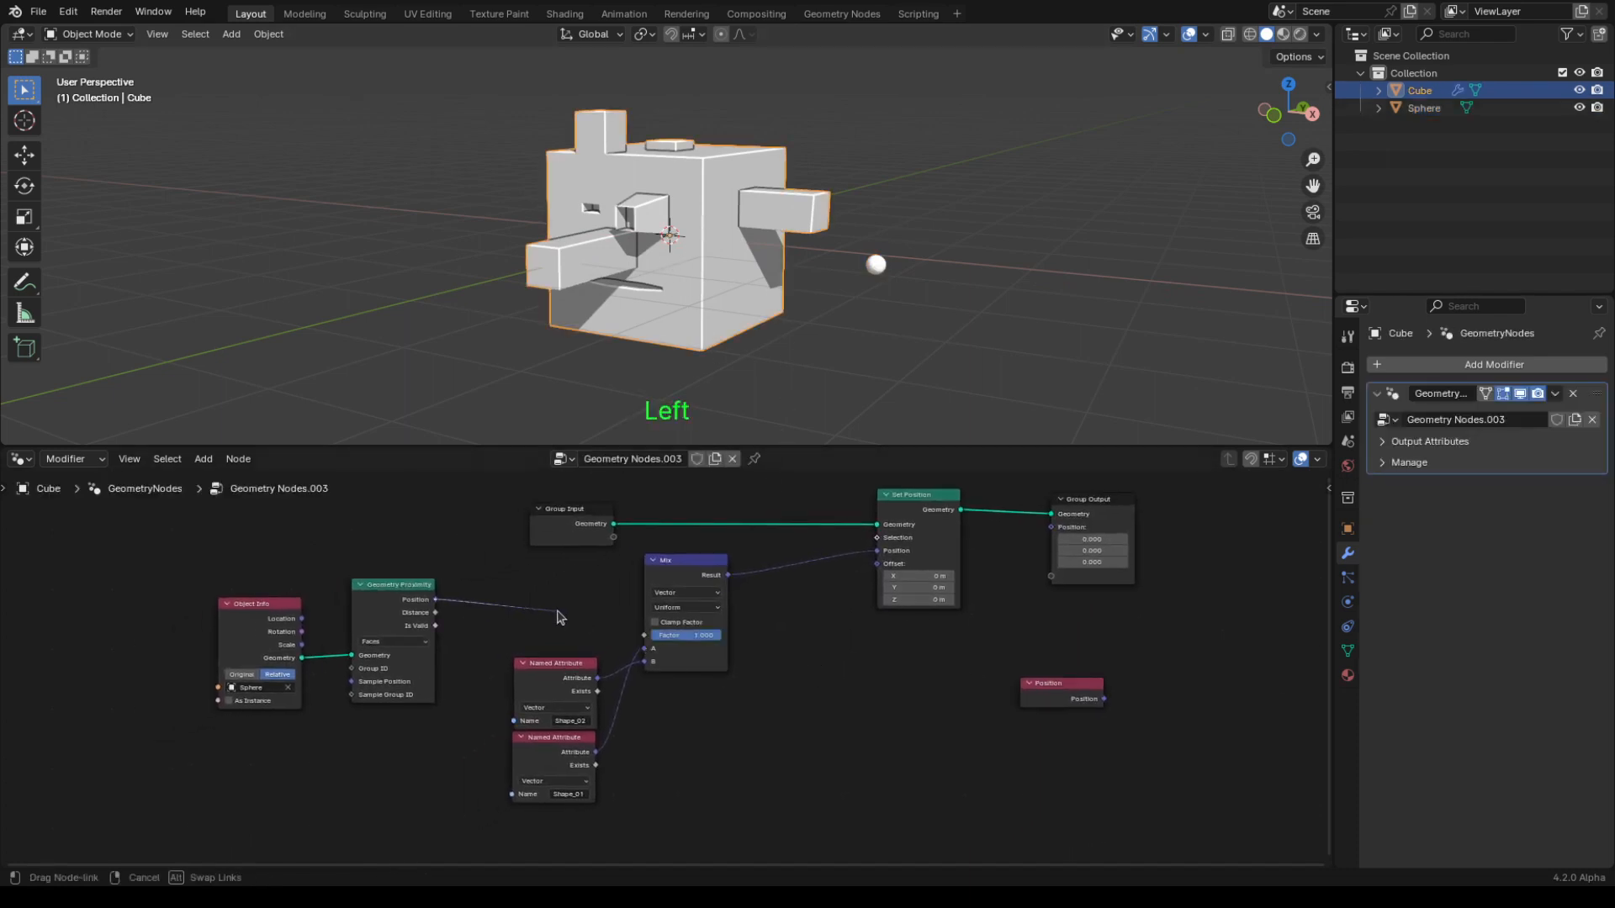
{"action": "left_click_drag", "start_coordinate": [109, 552], "coordinate": [454, 684]}
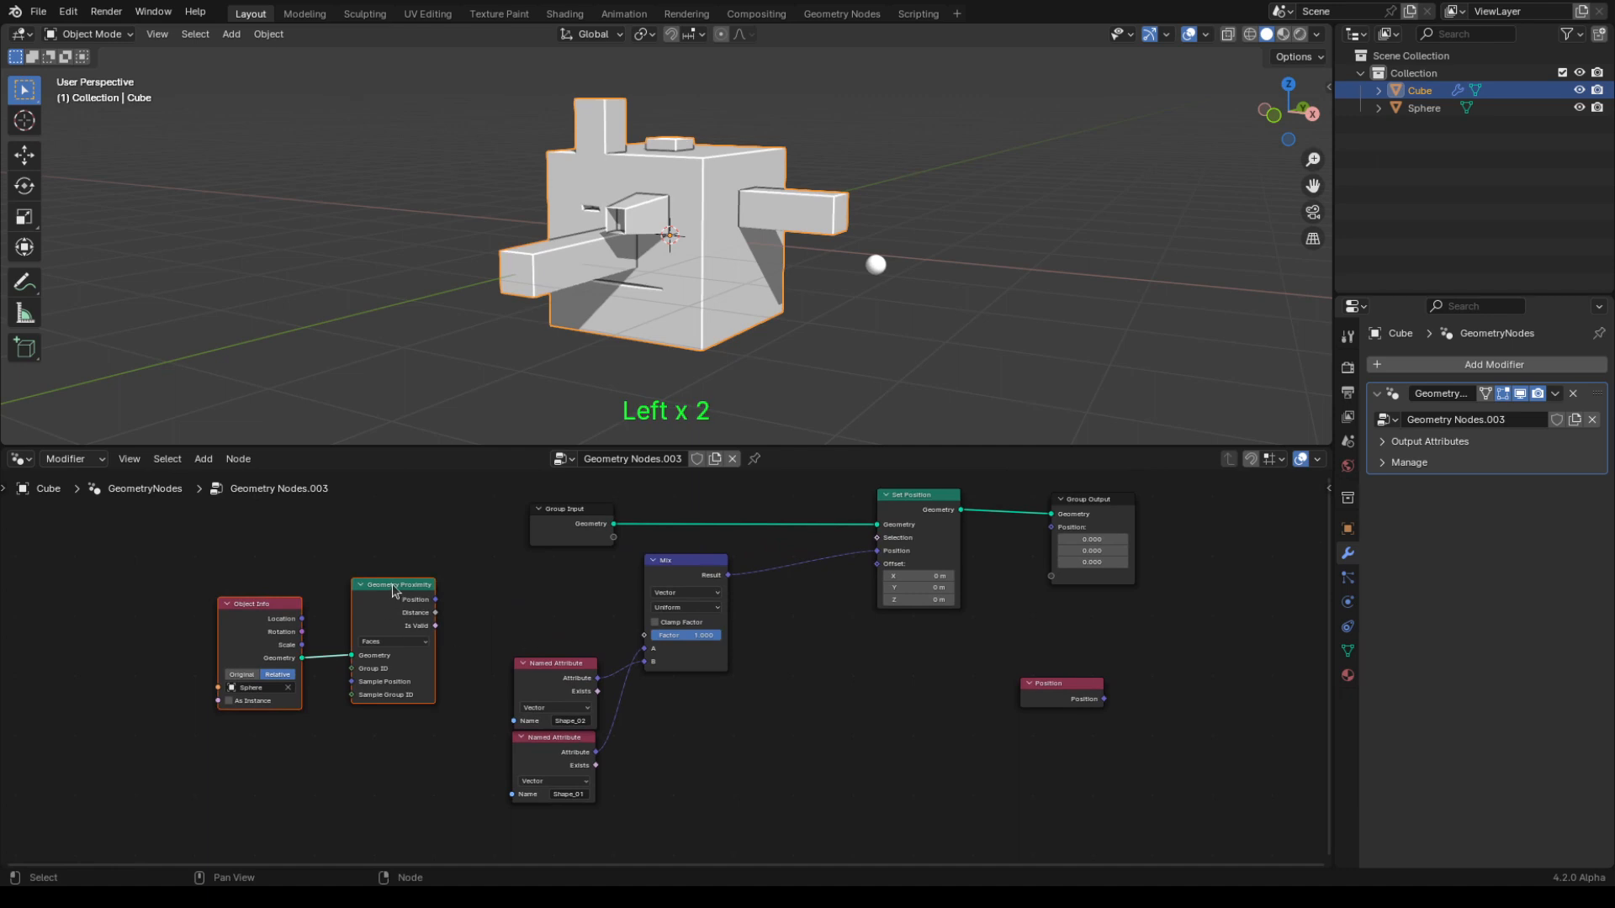
{"action": "left_click_drag", "start_coordinate": [394, 591], "coordinate": [225, 582]}
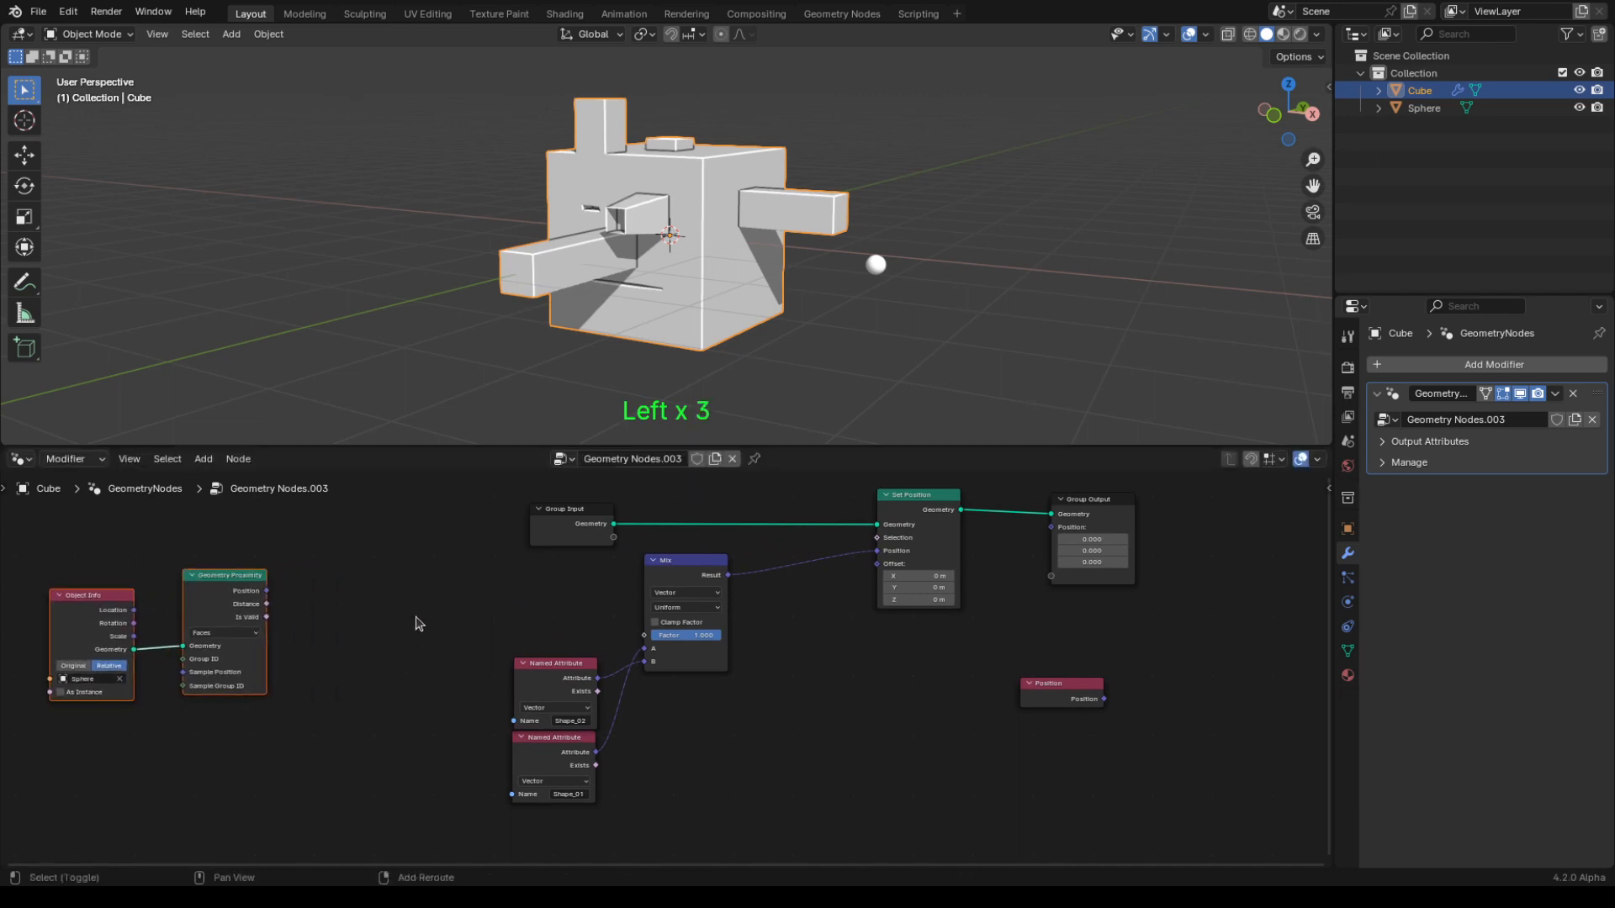
- Add a Scene Time node beside the Geometry Proximity node
{"action": "key", "text": "shift+a"}
{"action": "mouse_move", "coordinate": [395, 621]}
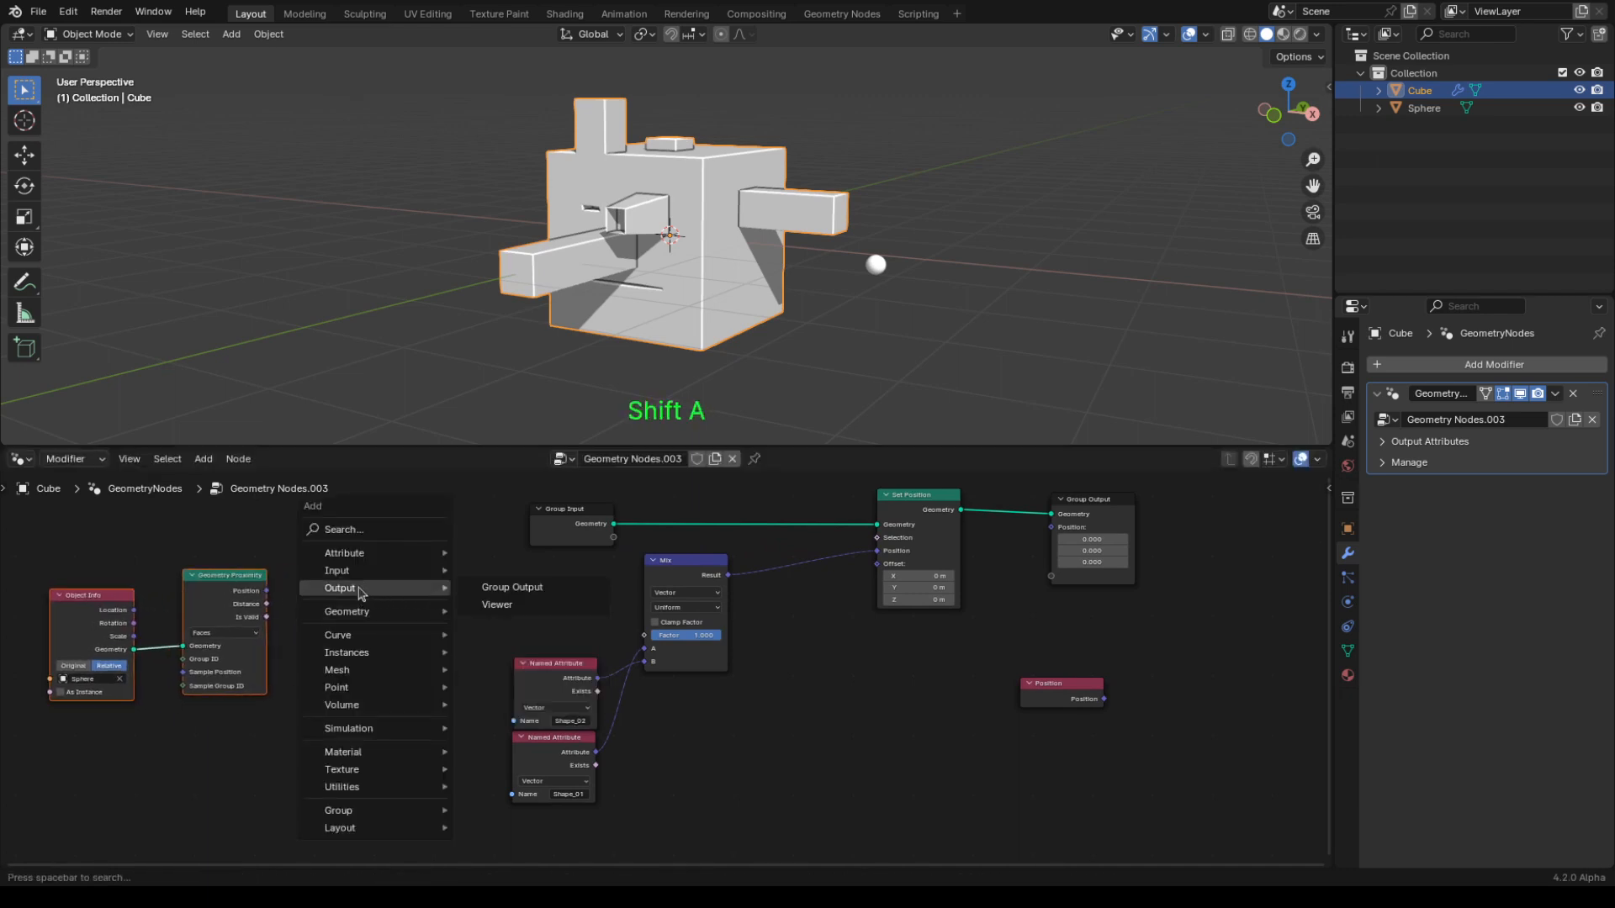
{"action": "mouse_move", "coordinate": [342, 572]}
{"action": "mouse_move", "coordinate": [505, 612]}
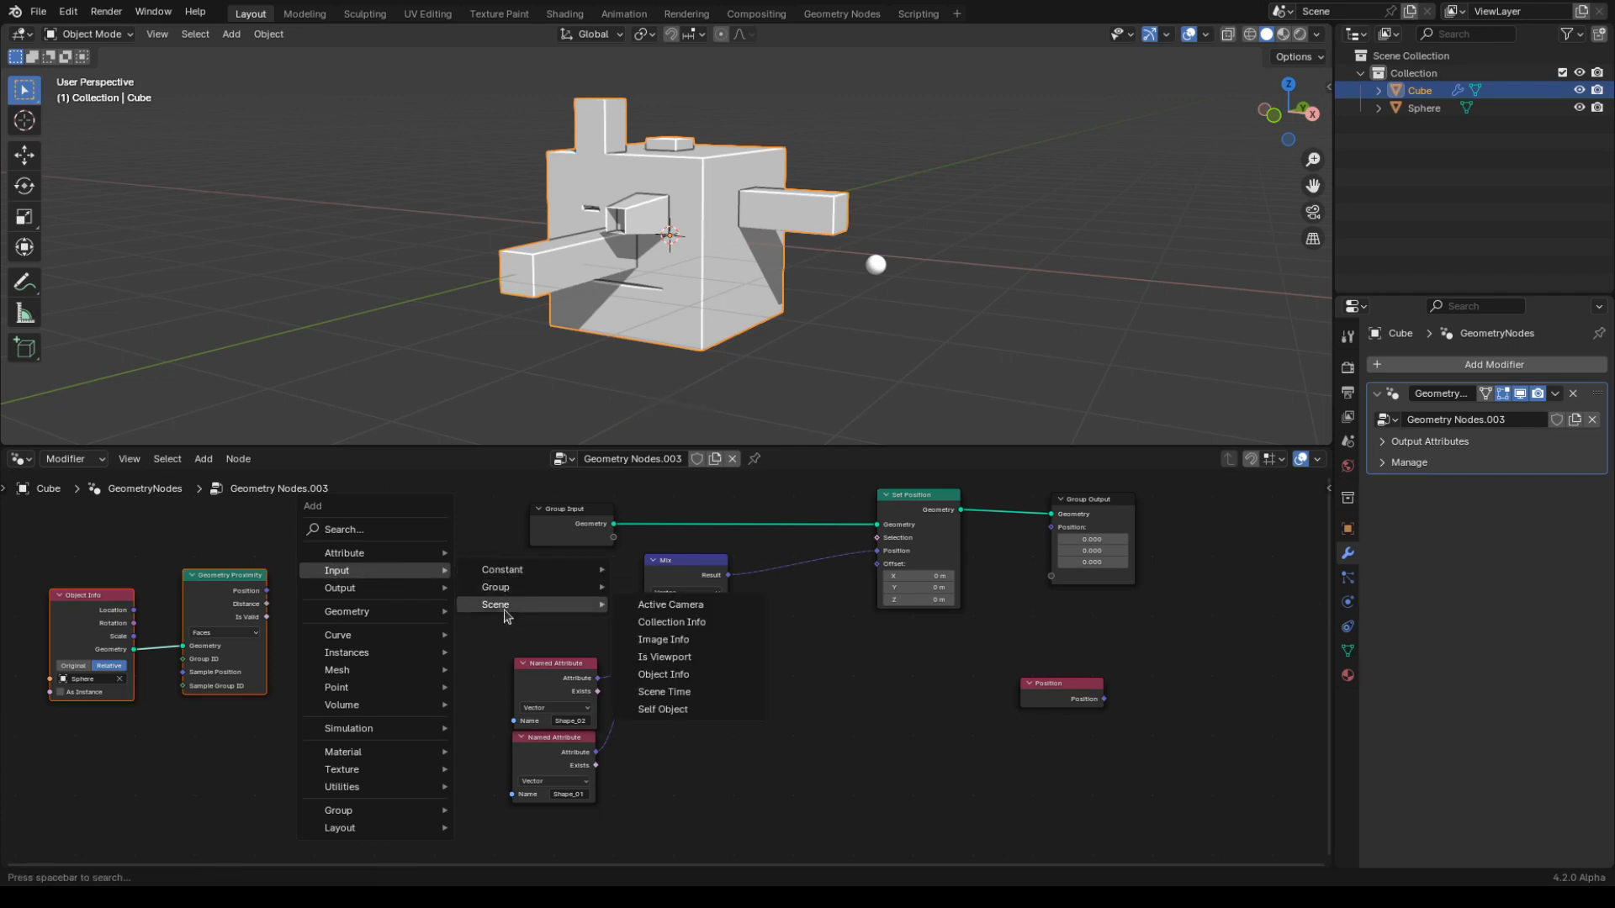
{"action": "left_click", "coordinate": [668, 692]}
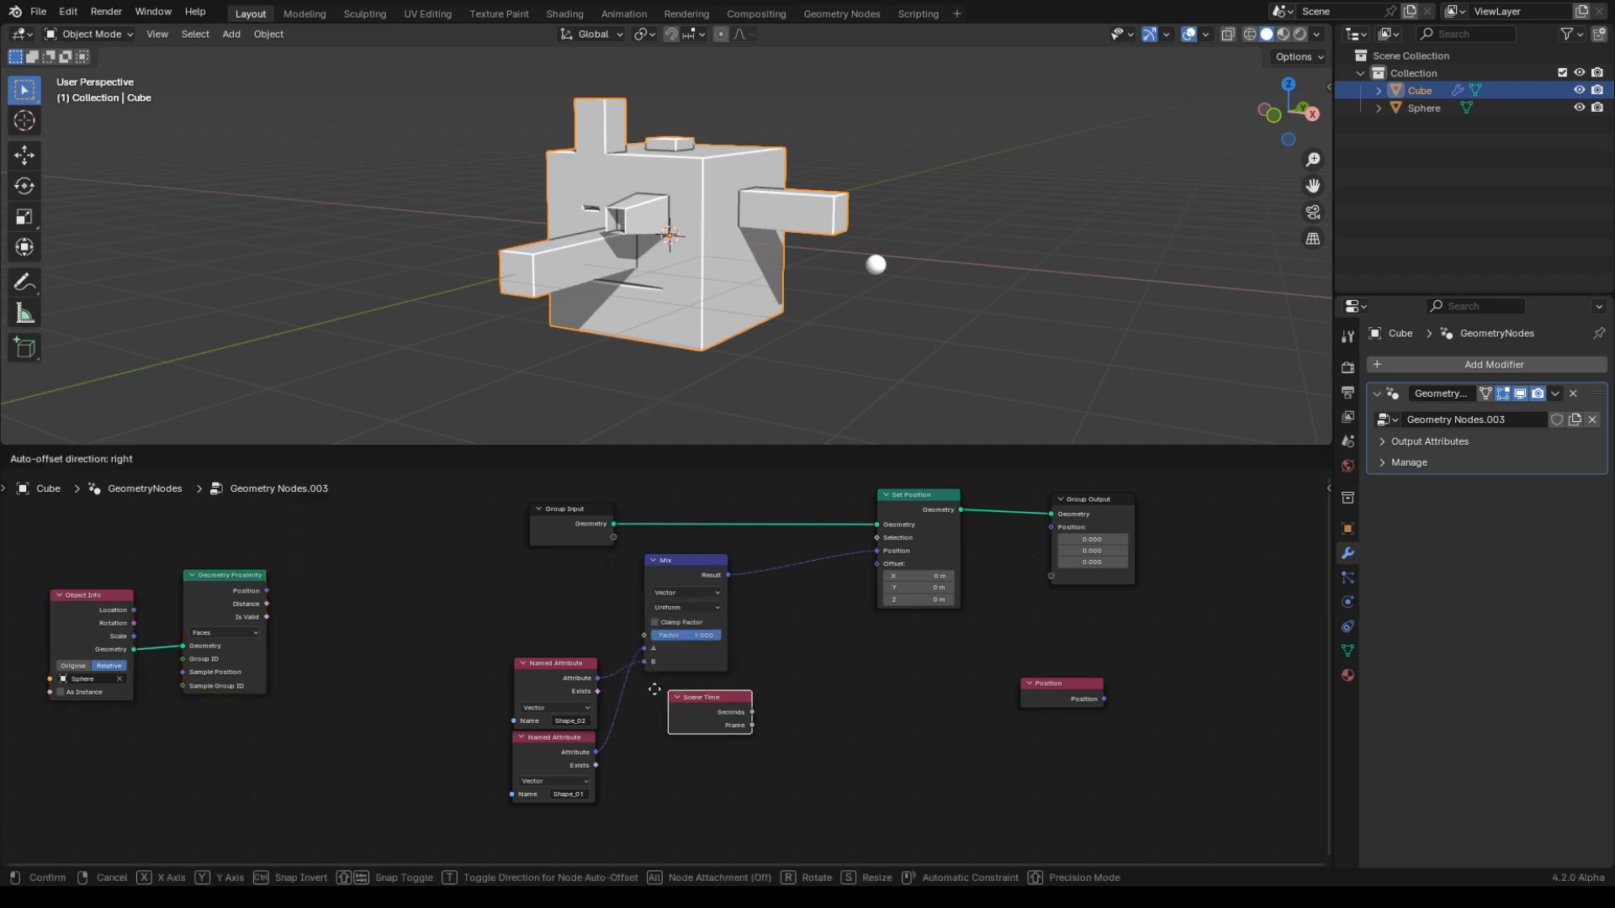
{"action": "left_click", "coordinate": [335, 607]}
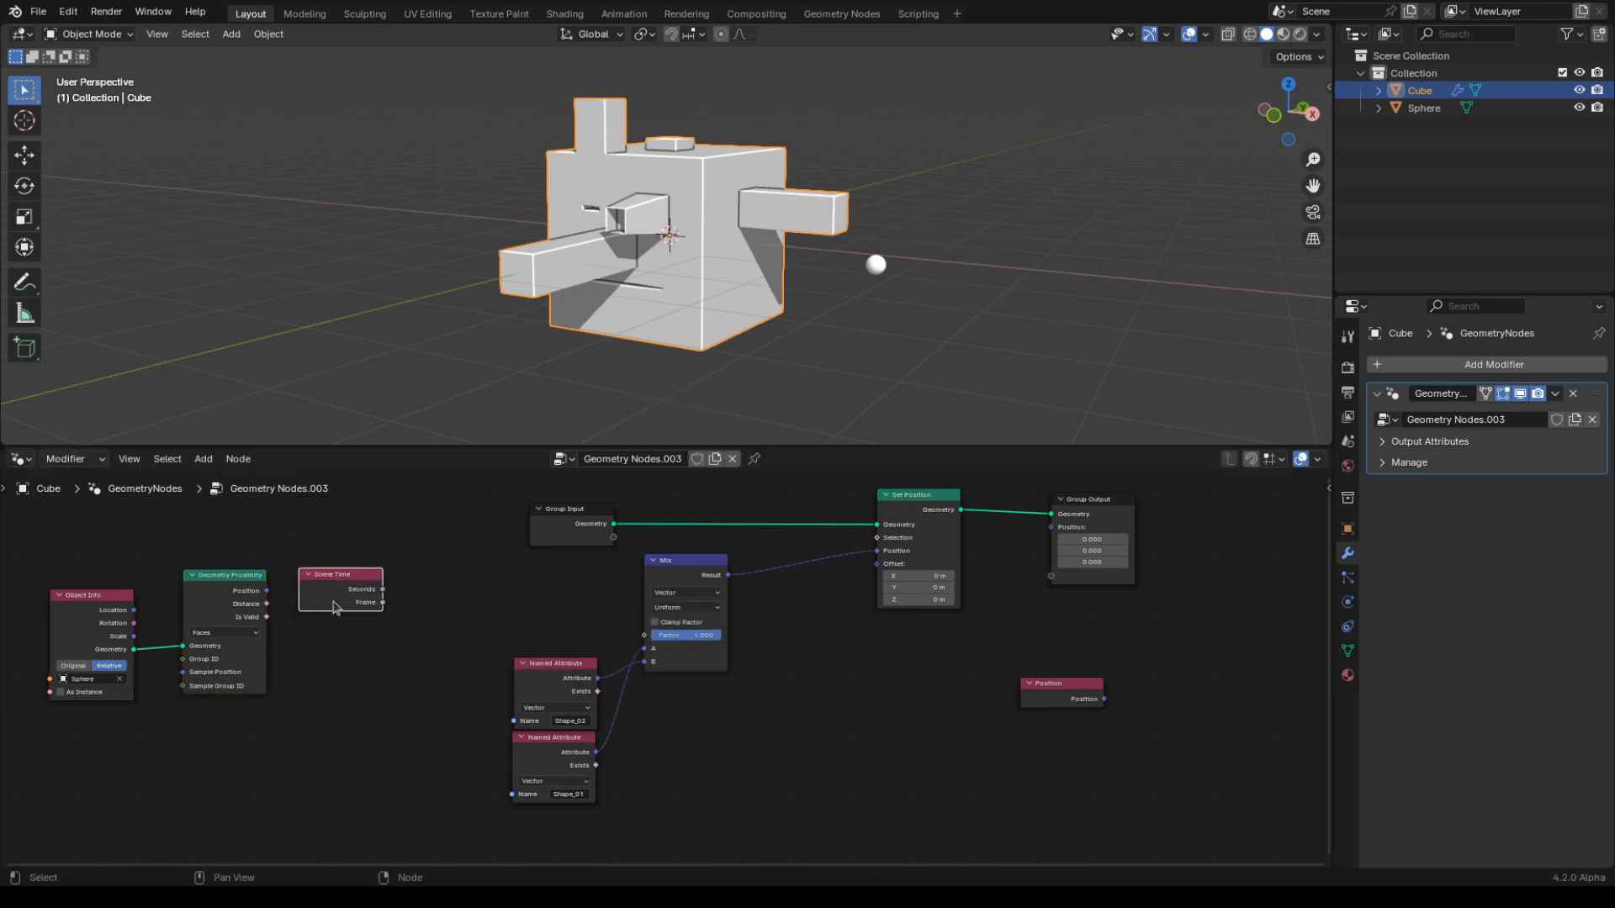
- Add a Math node between Scene Time and Mix and set its operation to Sine
{"action": "key", "text": "shift+a"}
{"action": "mouse_move", "coordinate": [370, 658]}
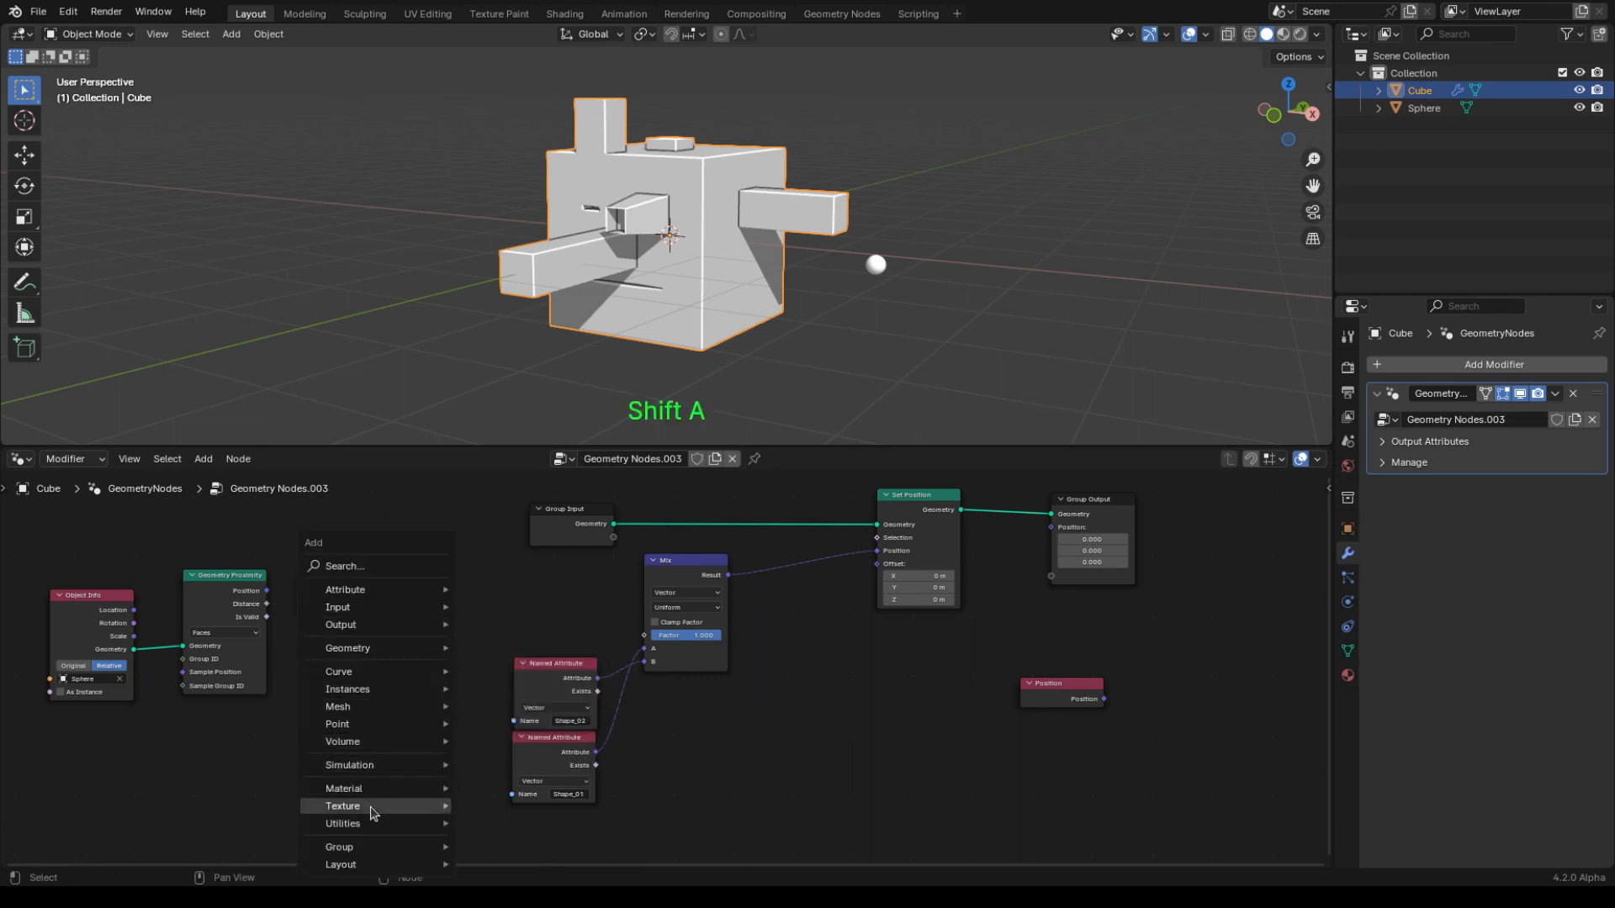
{"action": "mouse_move", "coordinate": [371, 823]}
{"action": "mouse_move", "coordinate": [505, 694]}
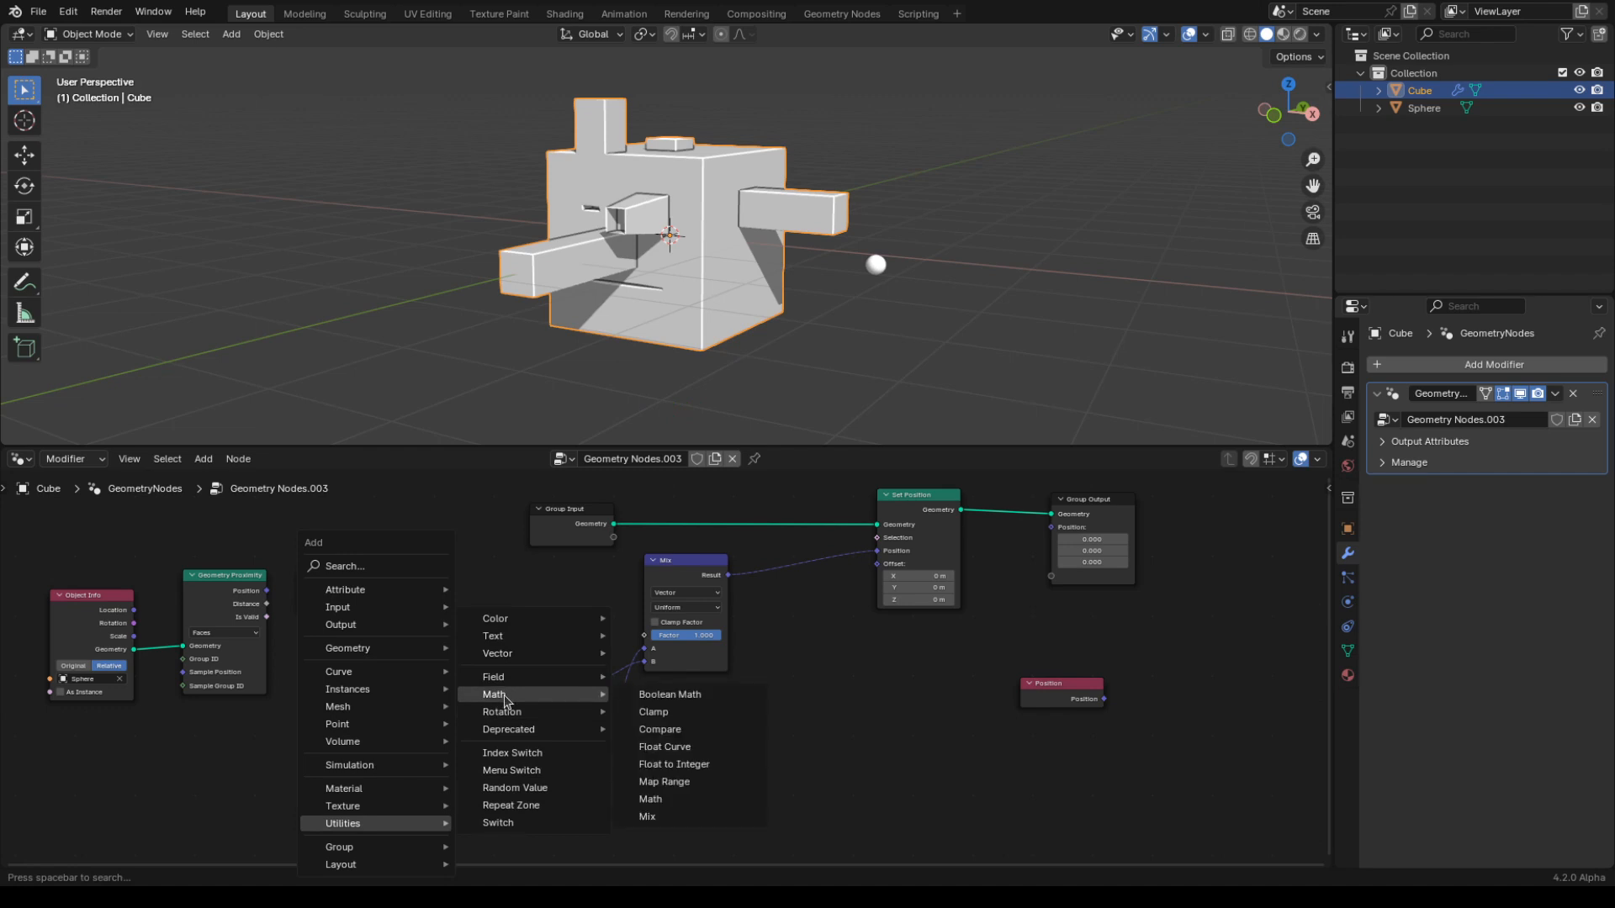
{"action": "left_click", "coordinate": [660, 803]}
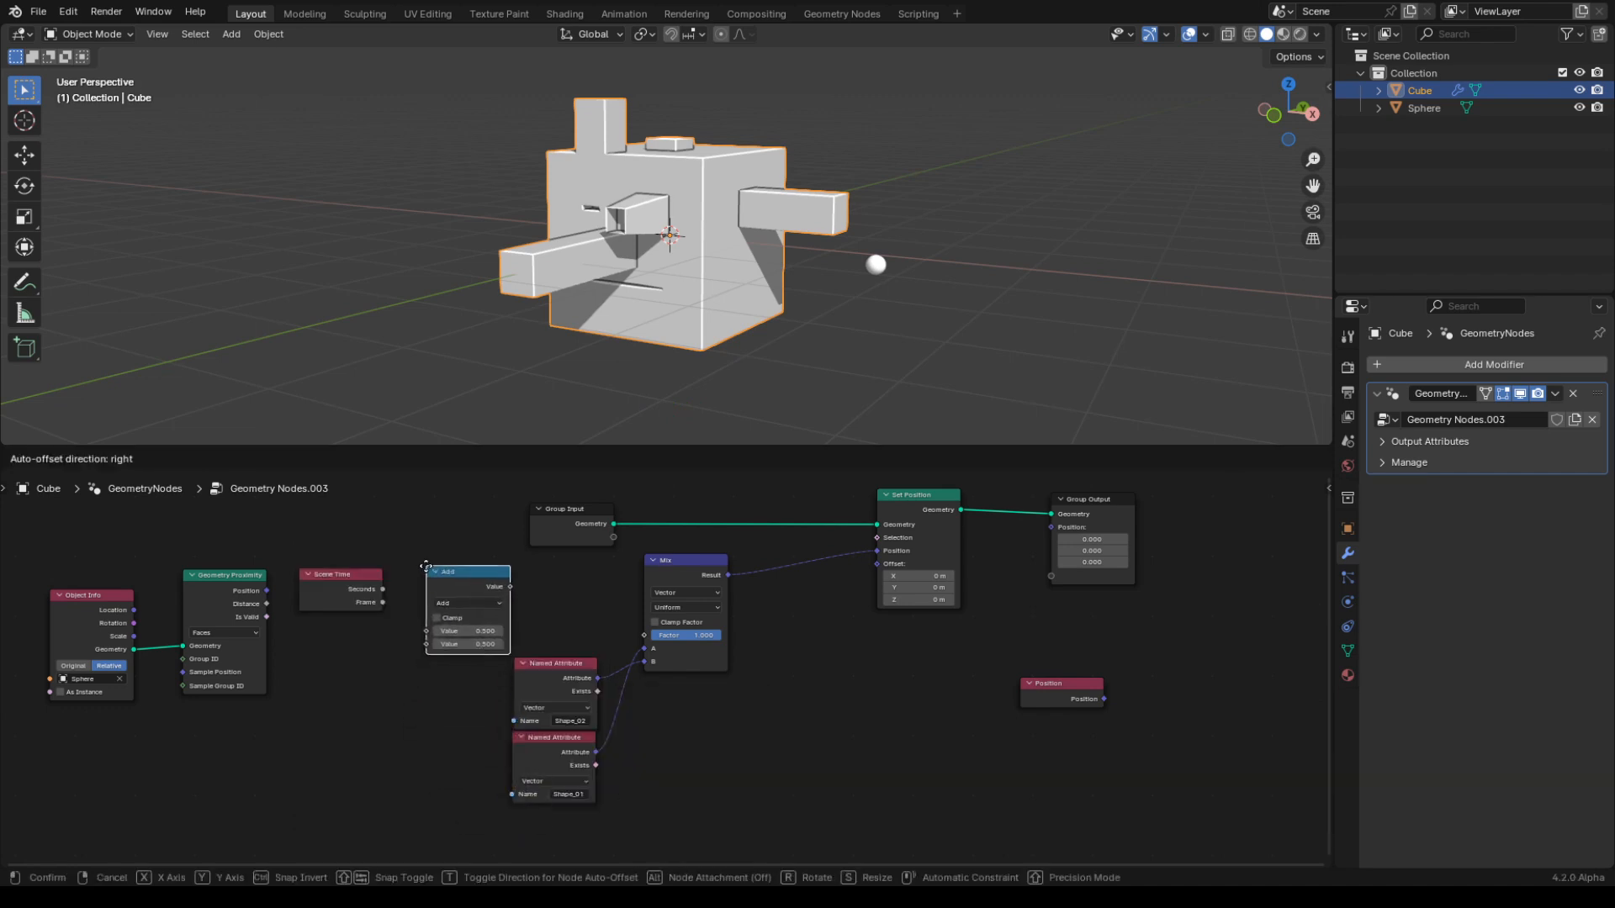
{"action": "left_click", "coordinate": [455, 614]}
{"action": "left_click", "coordinate": [454, 601]}
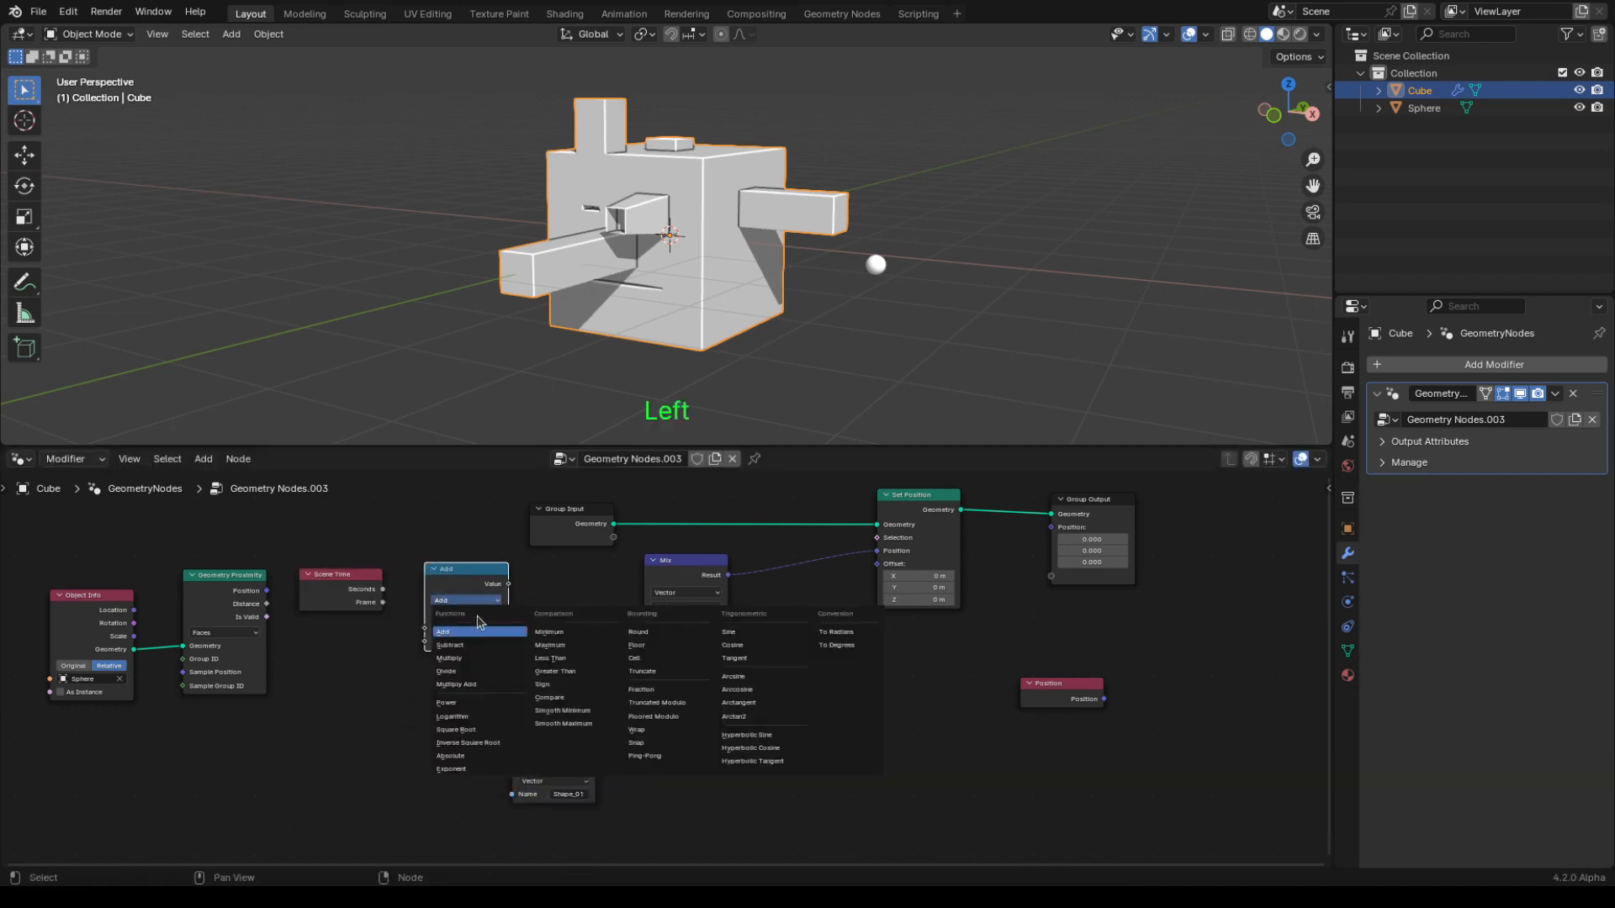
{"action": "left_click", "coordinate": [740, 637]}
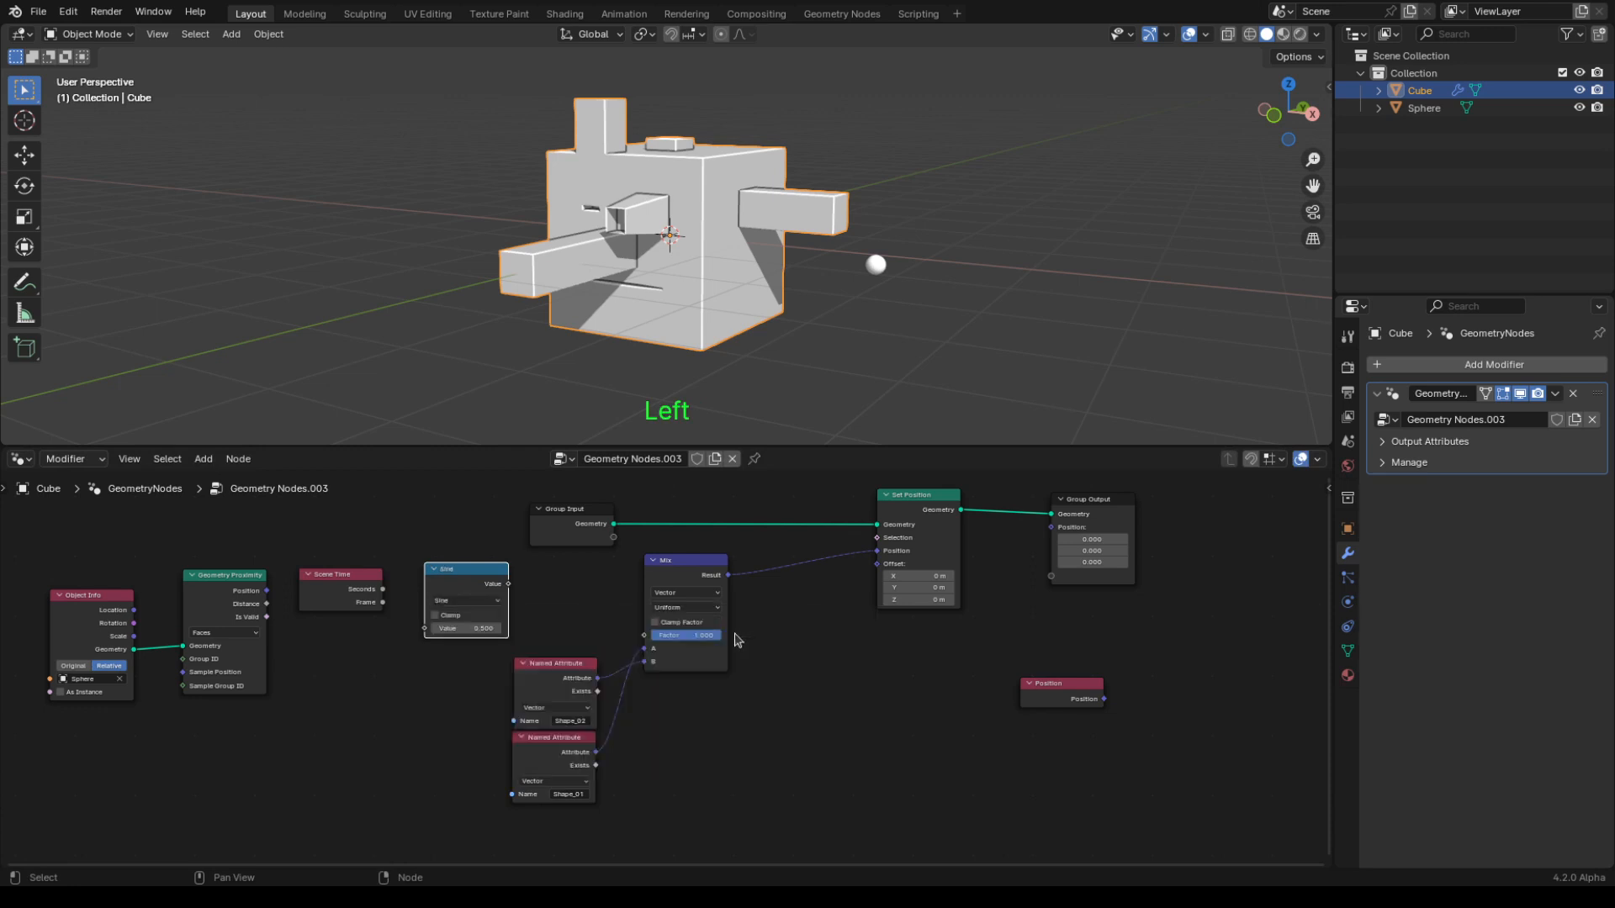
- Link Scene Time's Seconds through the Sine node to the Mix factor, and play the animation to preview the blend
{"action": "left_click_drag", "start_coordinate": [542, 612], "coordinate": [644, 635]}
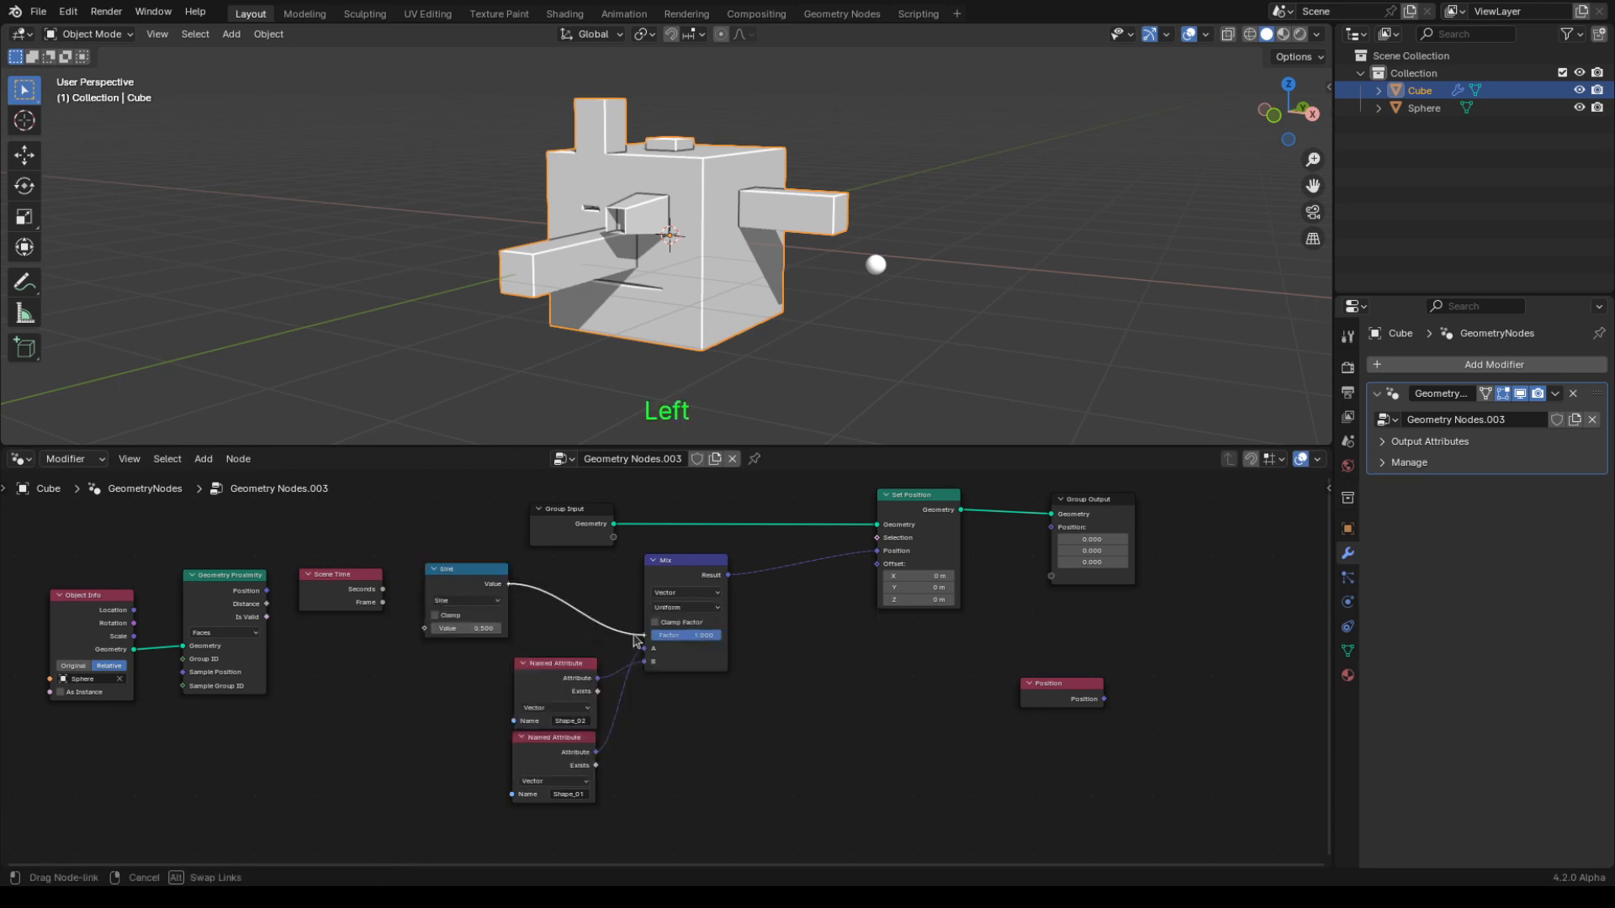
{"action": "left_click_drag", "start_coordinate": [383, 590], "coordinate": [422, 630]}
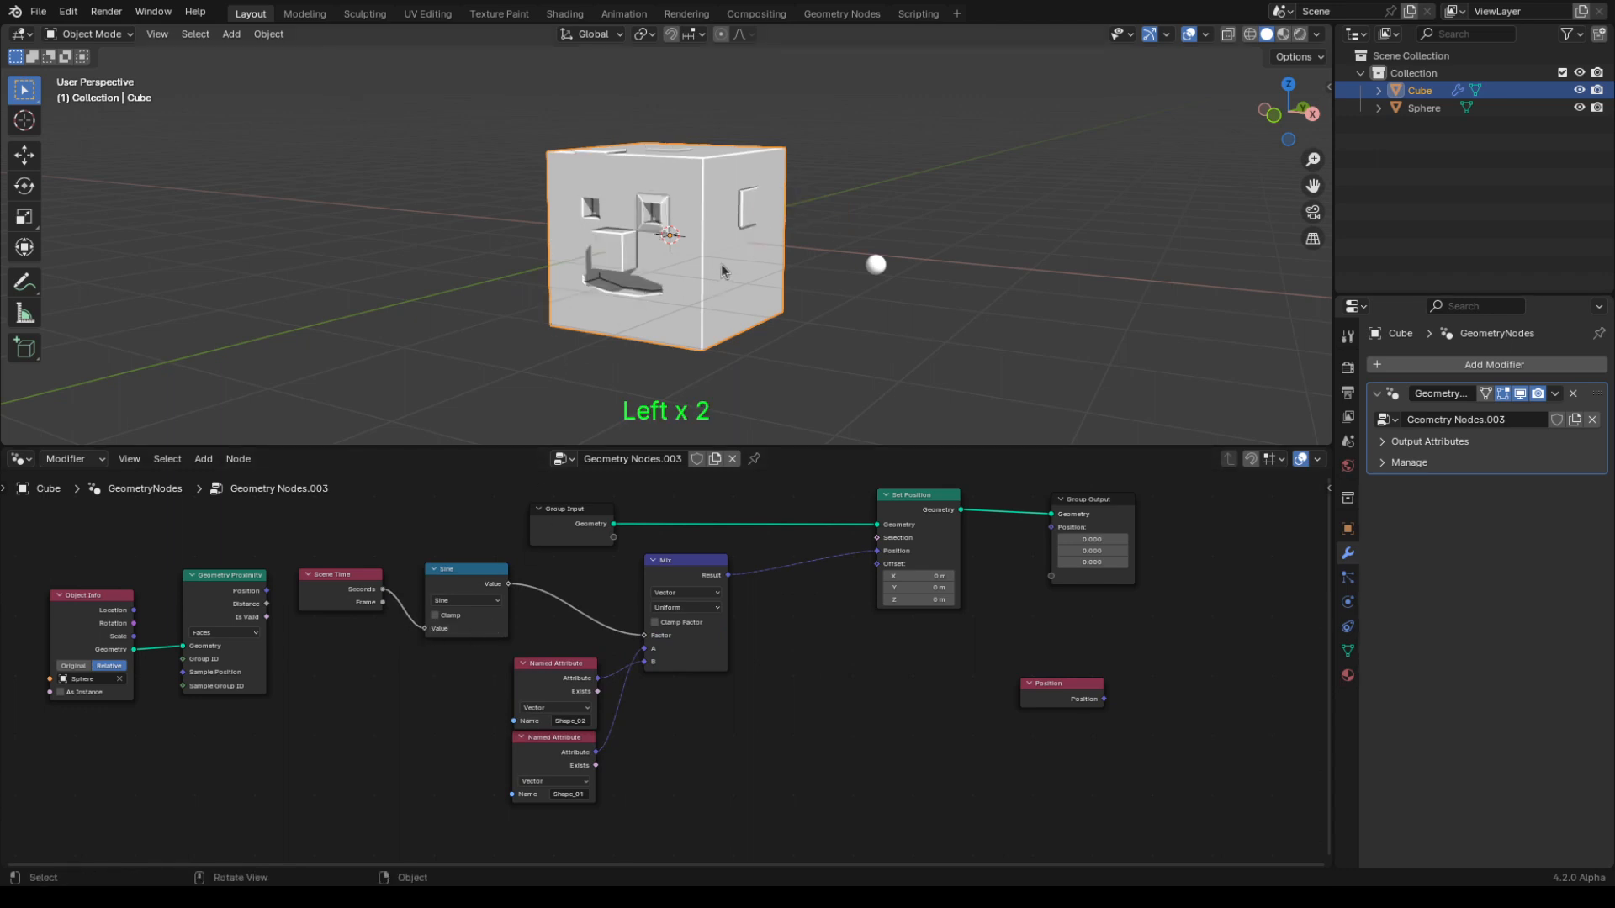
{"action": "key", "text": "space"}
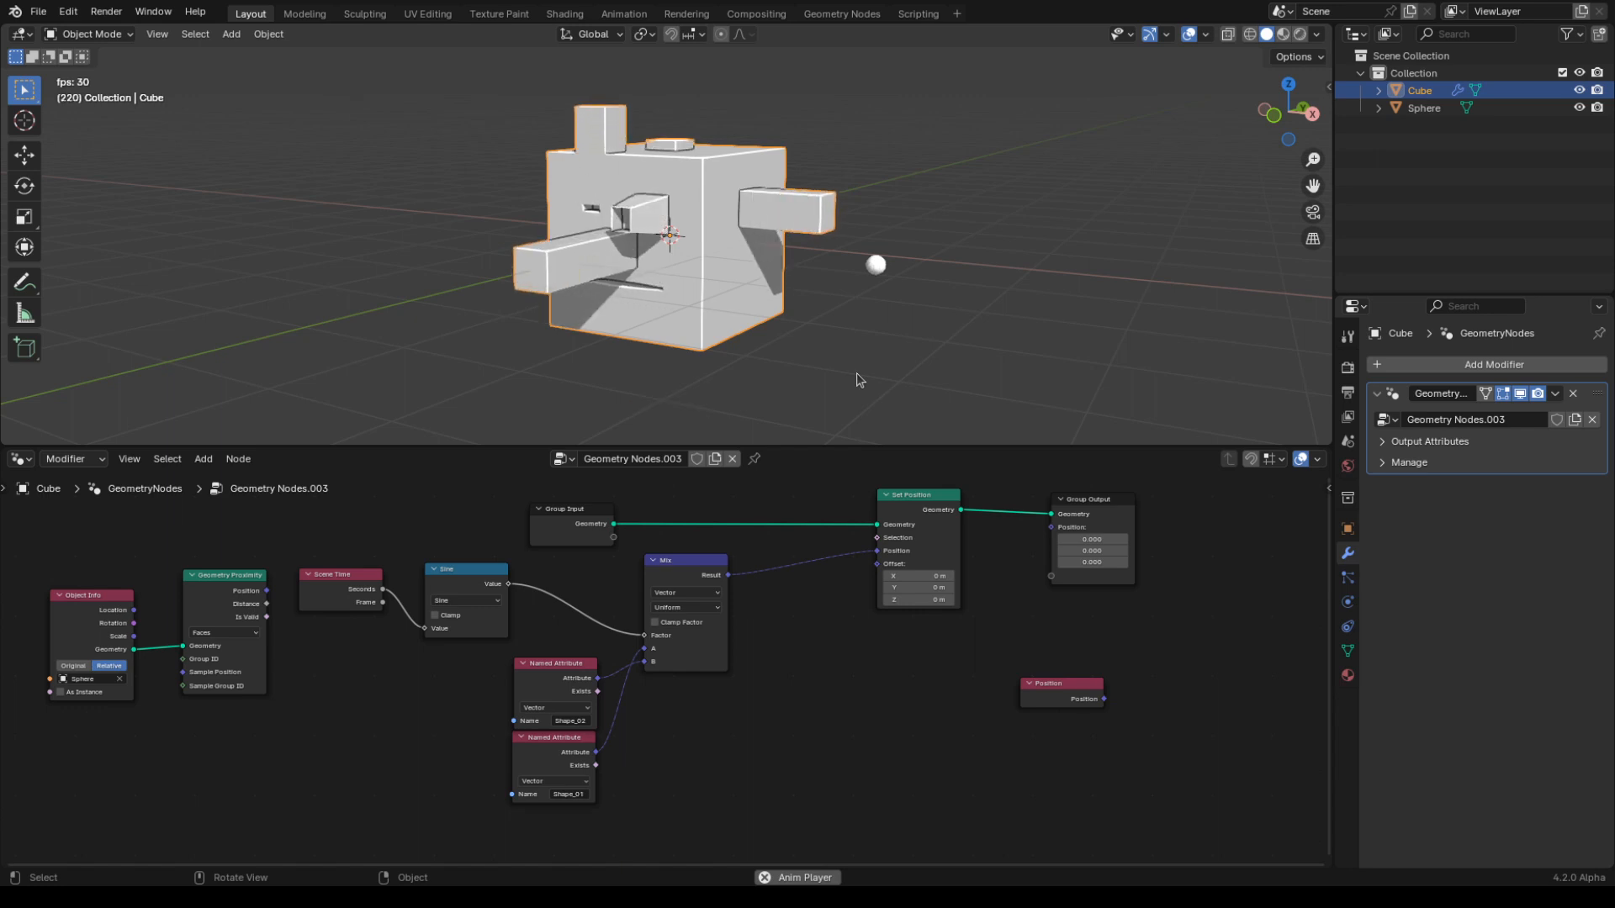
{"action": "key", "text": "space"}
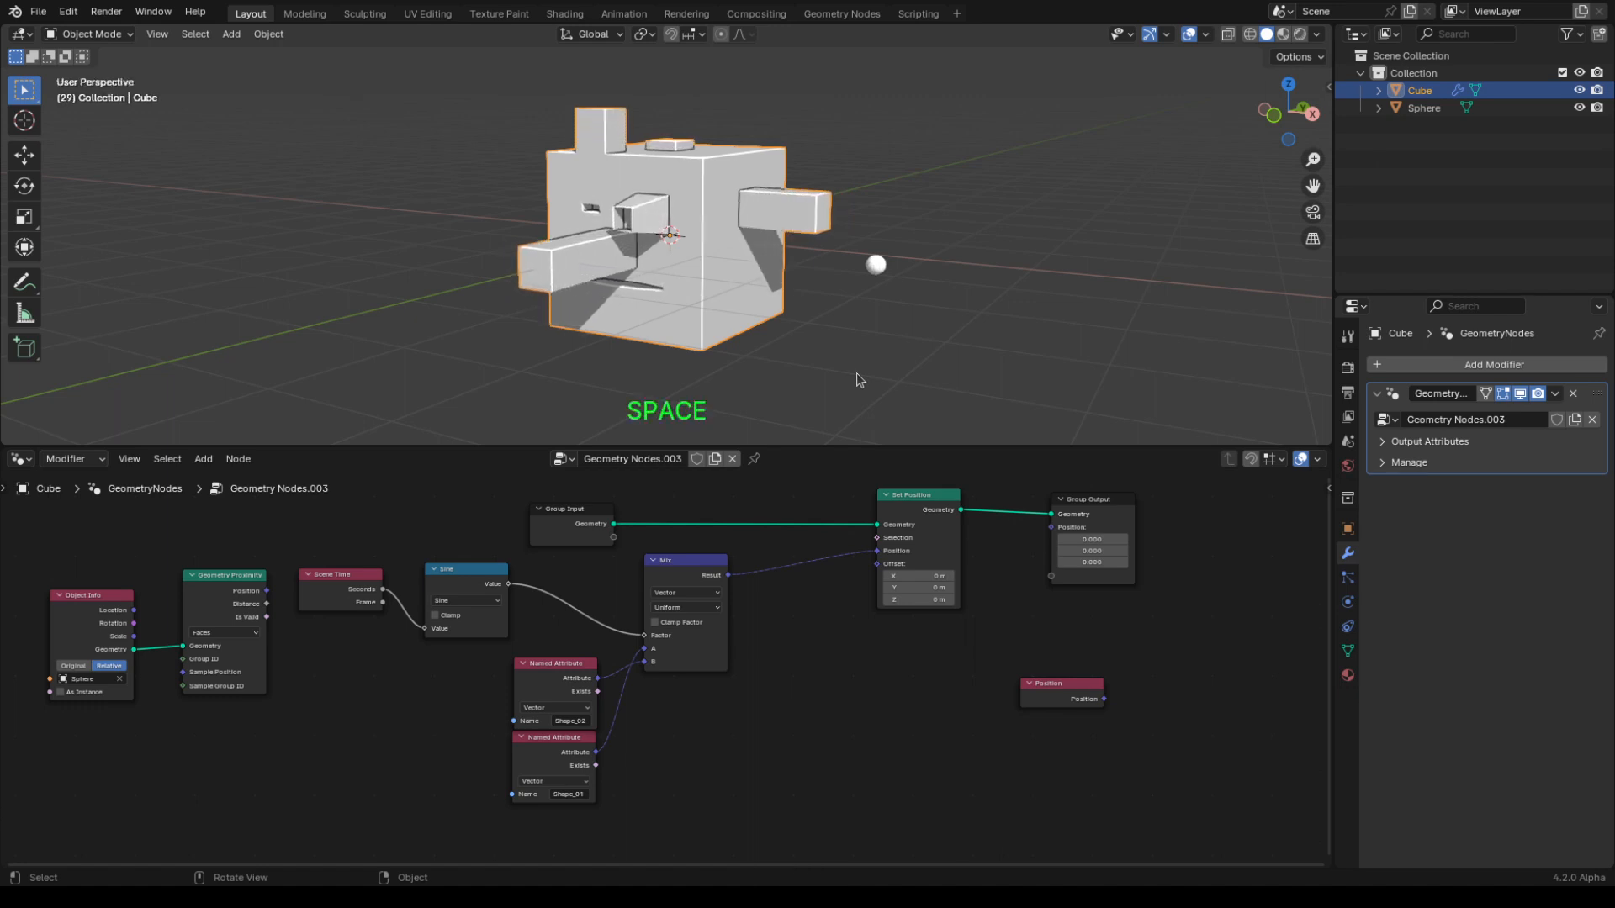